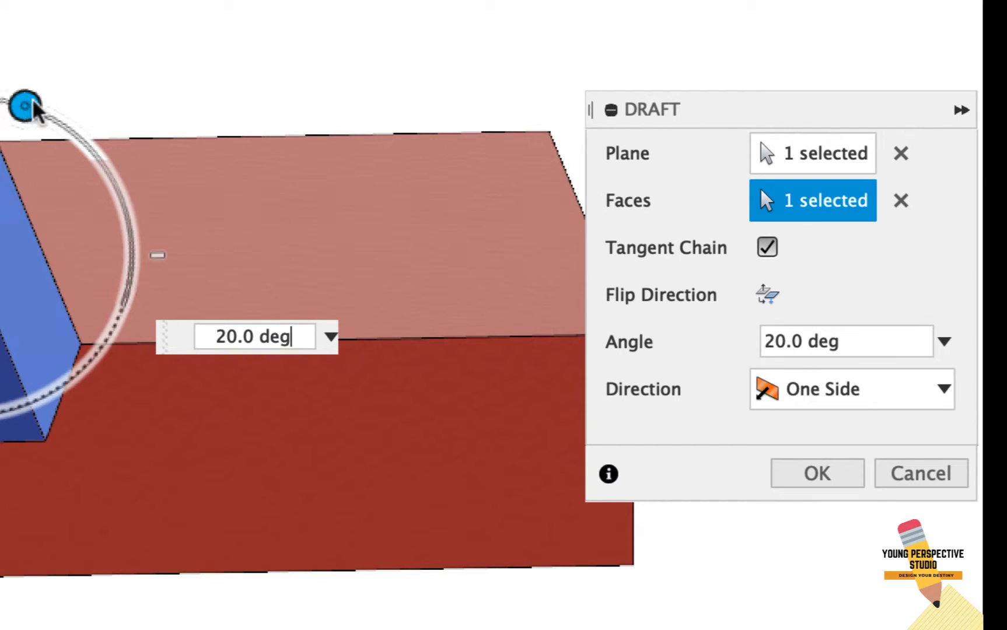
# Step: Draft the vertical step face of the tray block by 25 degrees, using the lower top face as the parting plane
pyautogui.click(822, 475)
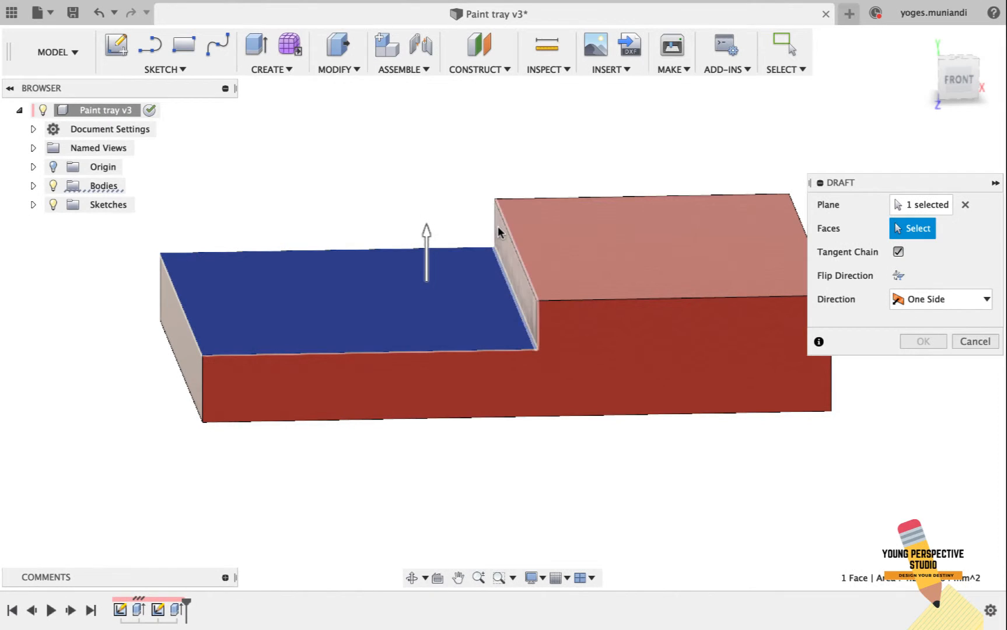
pyautogui.click(498, 226)
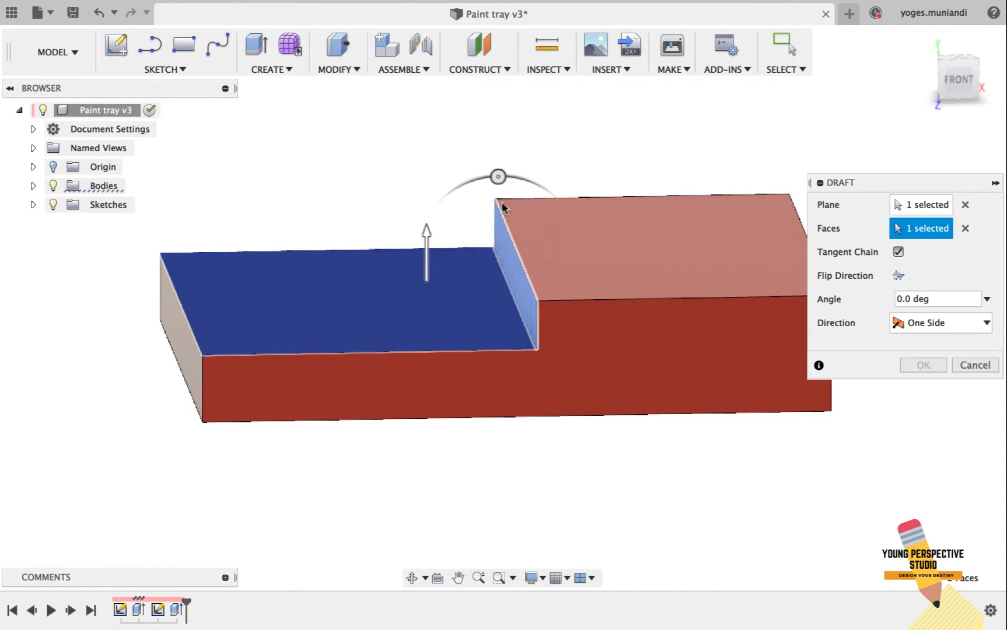
pyautogui.moveTo(498, 176); pyautogui.dragTo(532, 183)
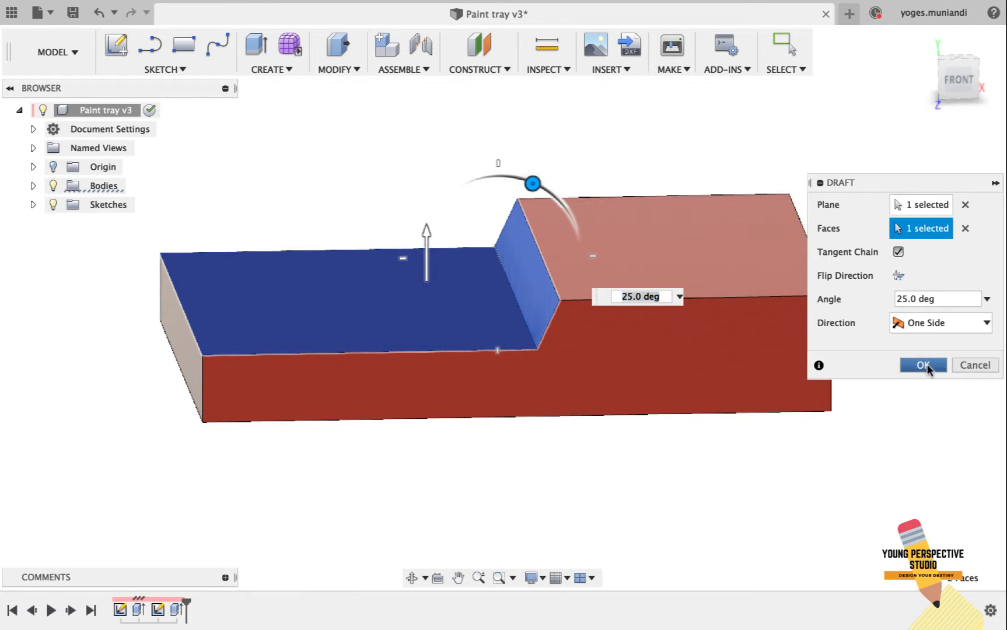
pyautogui.click(923, 365)
pyautogui.moveTo(972, 65); pyautogui.dragTo(949, 73)
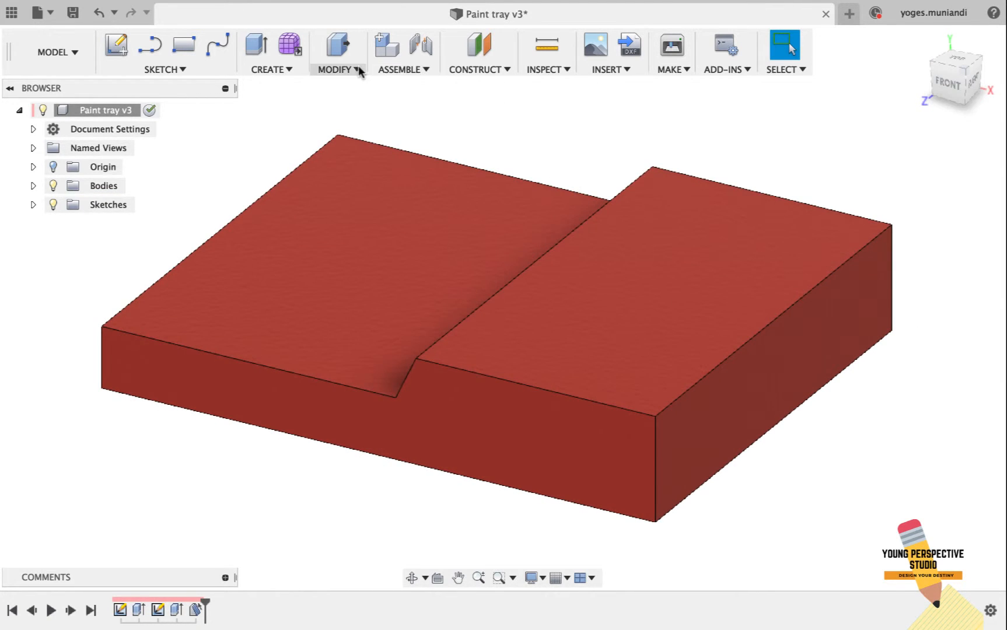
pyautogui.click(338, 69)
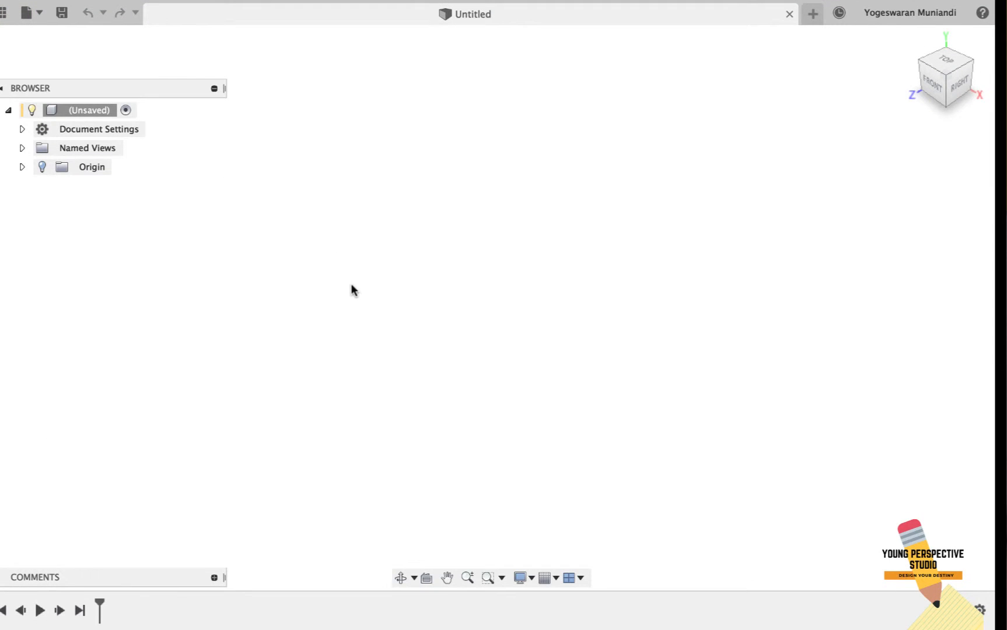
# Step: Create a sketch on the horizontal origin plane and draw a center rectangle starting from the origin
pyautogui.click(106, 45)
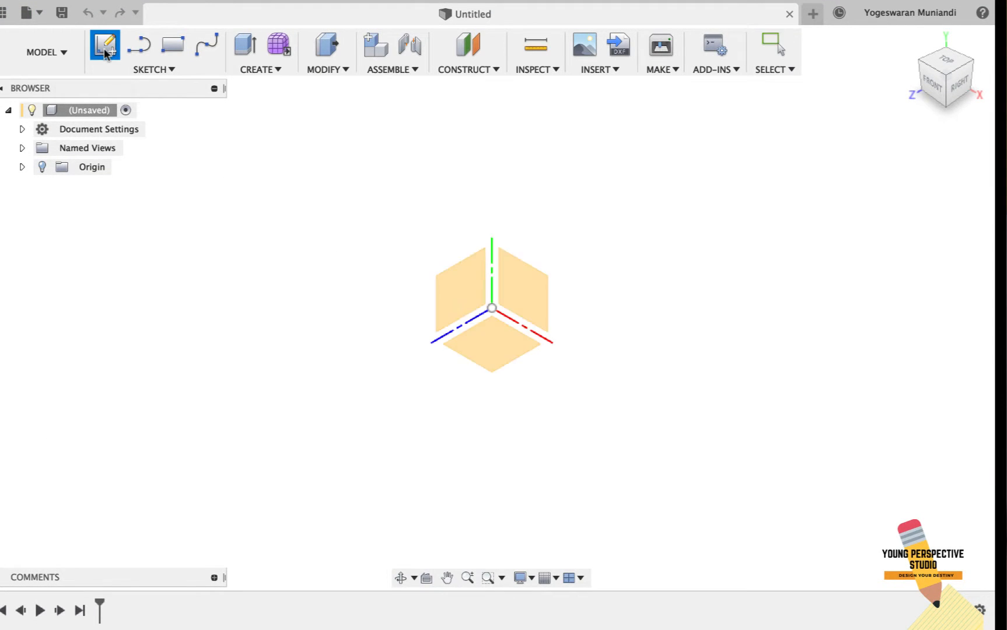
pyautogui.click(517, 365)
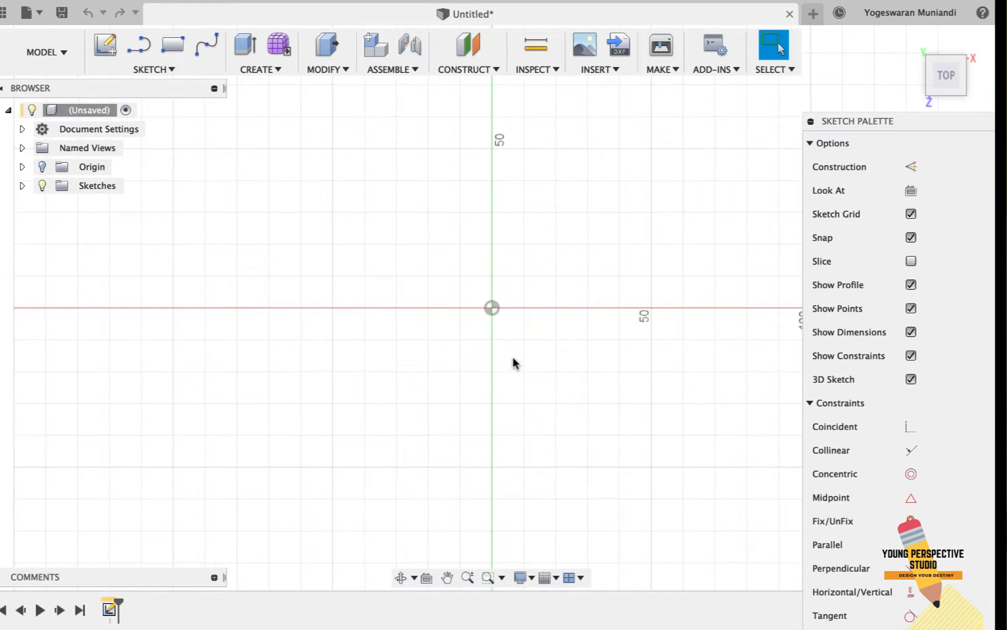
pyautogui.click(163, 70)
pyautogui.moveTo(128, 119)
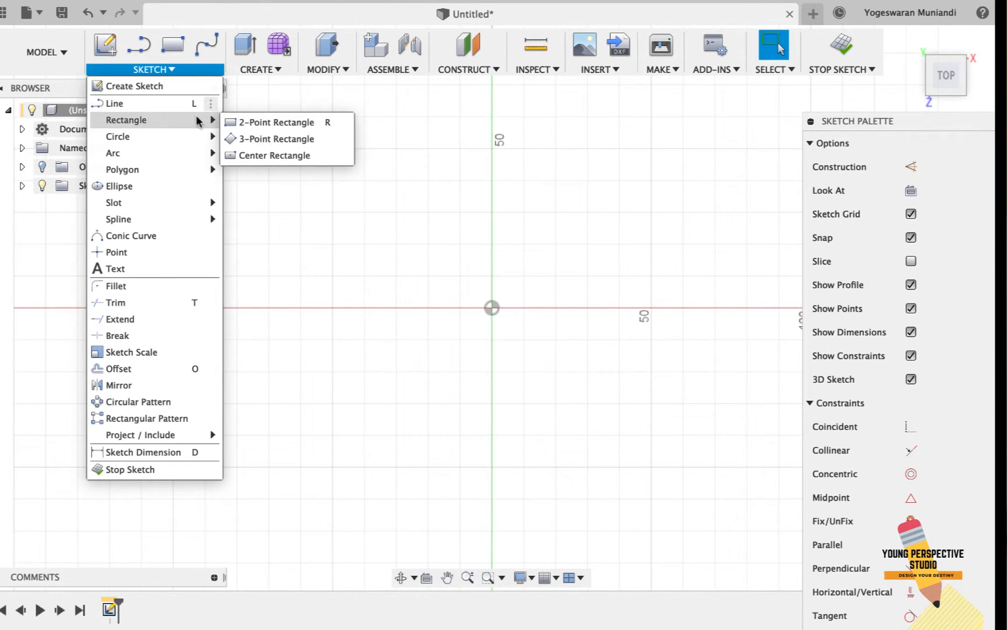
pyautogui.click(255, 154)
pyautogui.click(492, 308)
pyautogui.press('Tab')
pyautogui.click(688, 198)
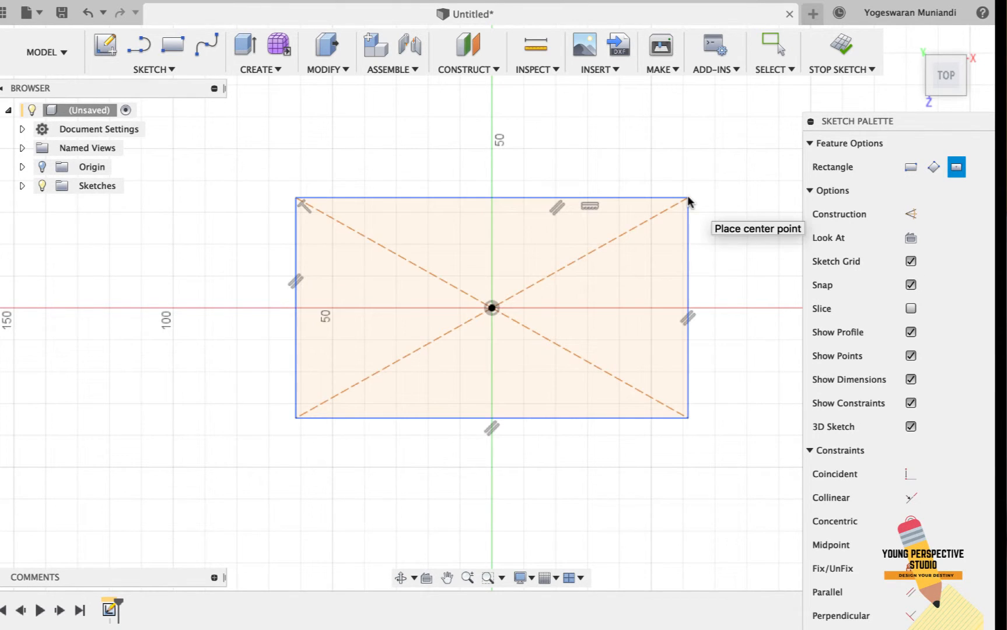
# Step: Dimension the rectangle's horizontal side to 350 mm
pyautogui.press('d')
pyautogui.click(618, 416)
pyautogui.click(615, 448)
pyautogui.write('350')
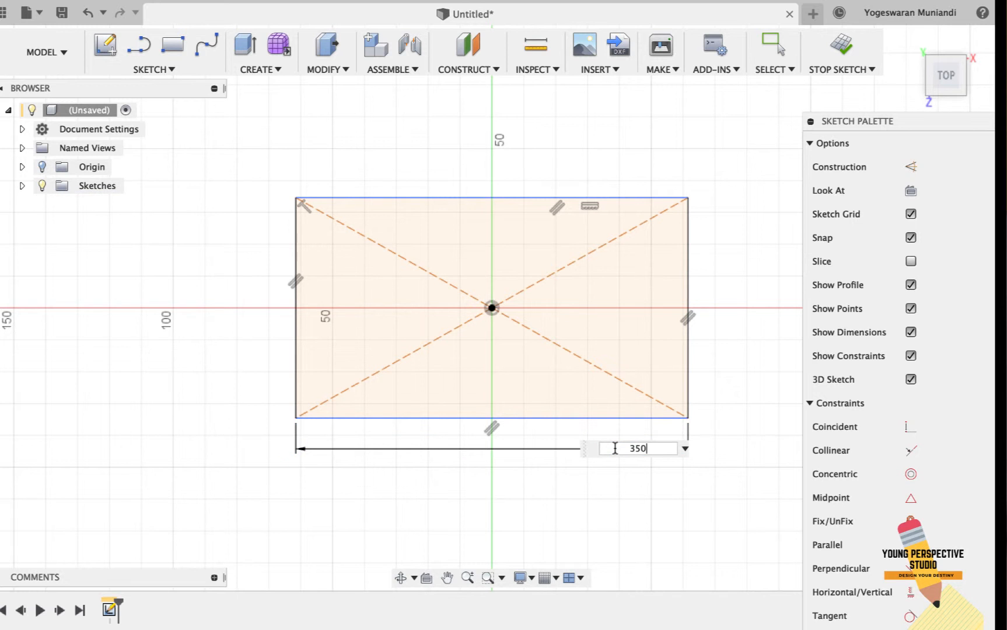
pyautogui.press('Return')
# Step: Dimension the rectangle's vertical side to 250 mm
pyautogui.scroll(-3, 451, 384)
pyautogui.scroll(-3, 467, 374)
pyautogui.click(622, 365)
pyautogui.click(666, 362)
pyautogui.write('25')
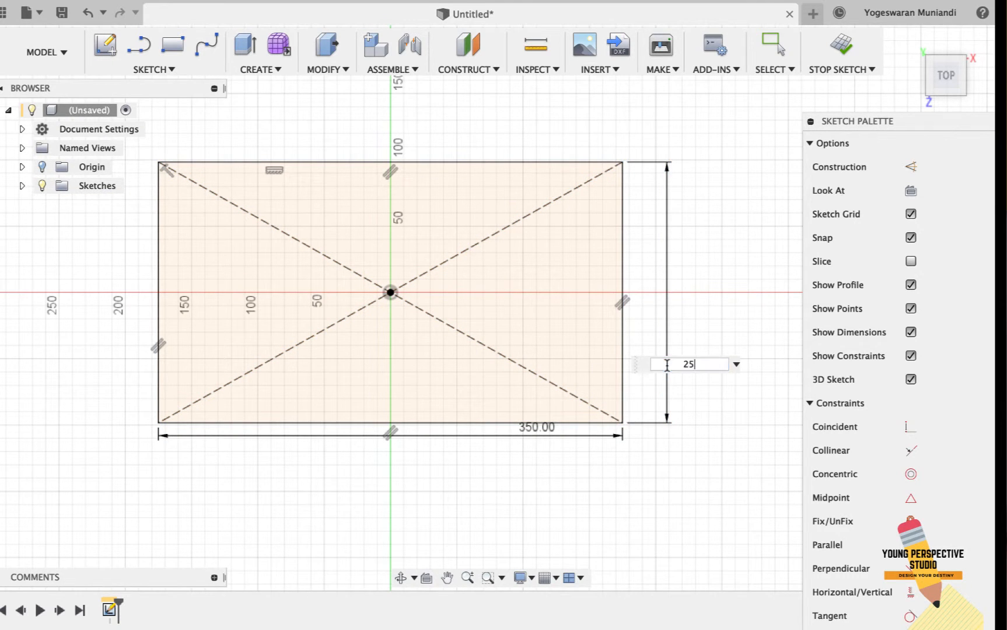
pyautogui.write('0')
pyautogui.press('Return')
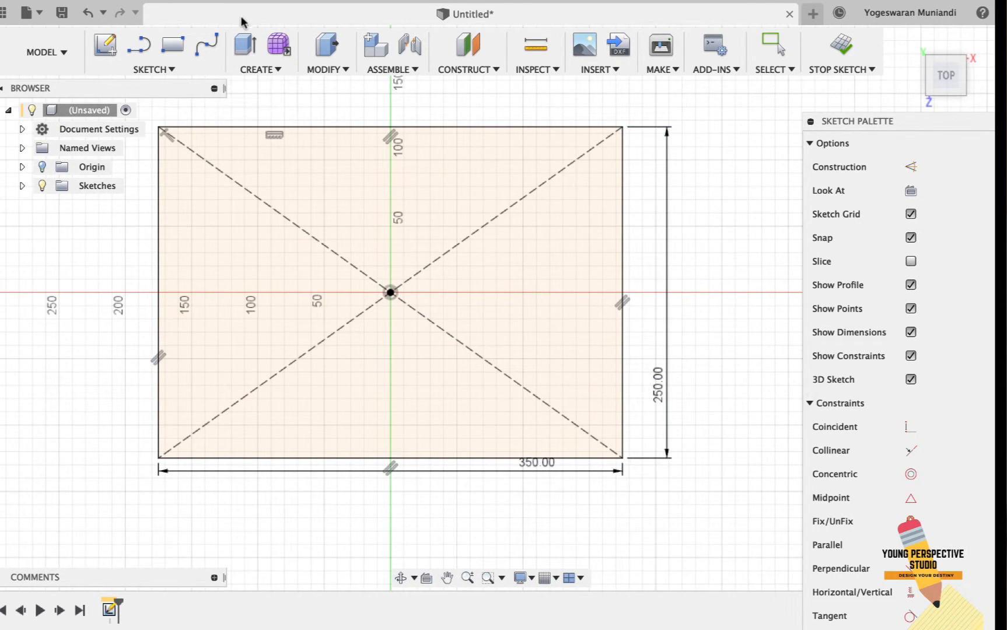
# Step: Extrude the rectangle profile downward by -35 mm as a new body
pyautogui.click(243, 48)
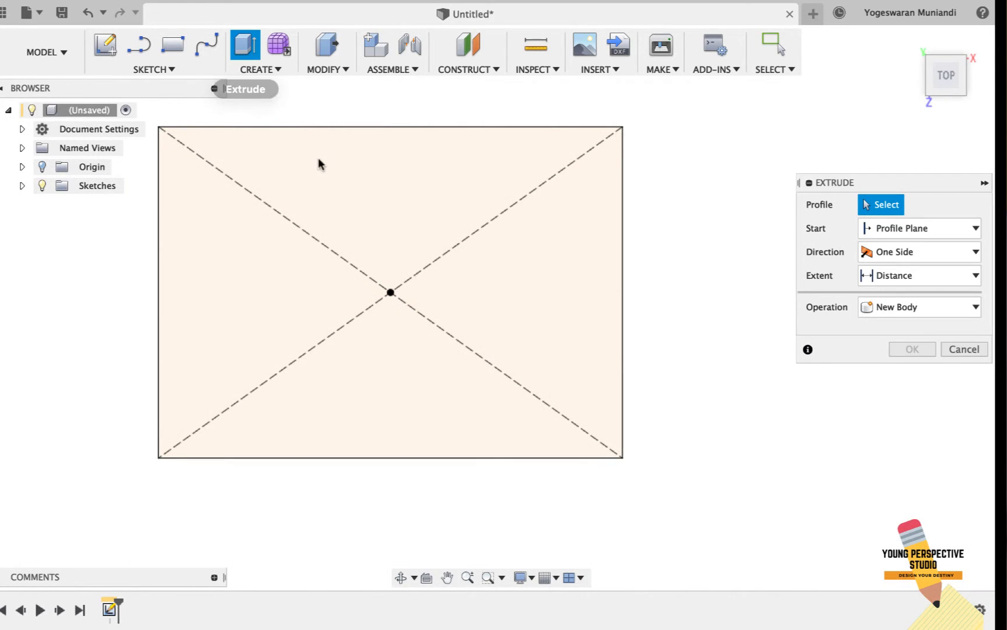
pyautogui.click(476, 231)
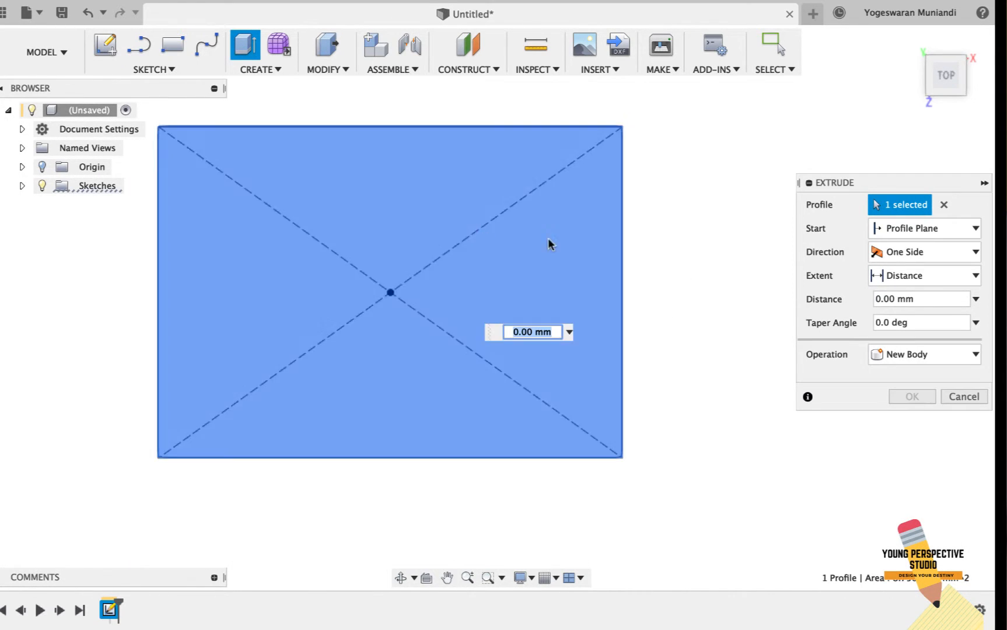
pyautogui.click(911, 41)
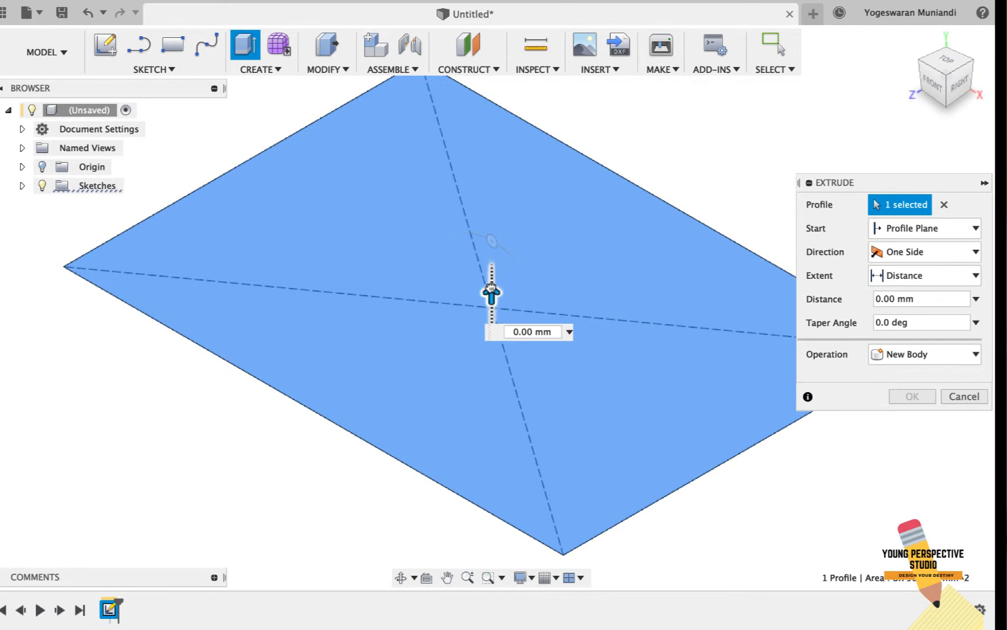
pyautogui.moveTo(491, 290); pyautogui.dragTo(491, 387)
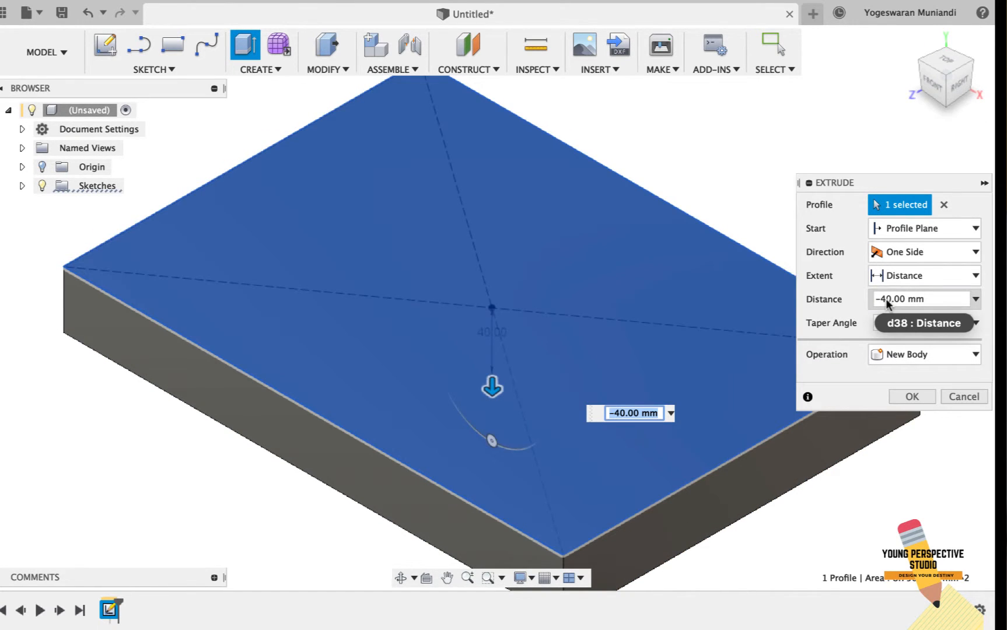
pyautogui.click(883, 299)
pyautogui.press('Delete')
pyautogui.write('3')
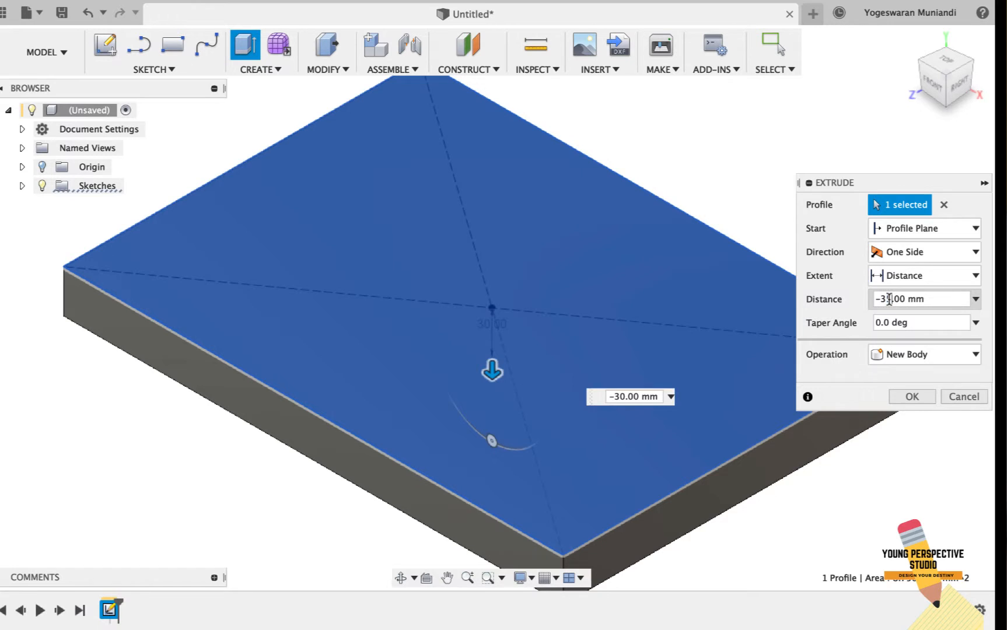
pyautogui.press('Delete')
pyautogui.write('5')
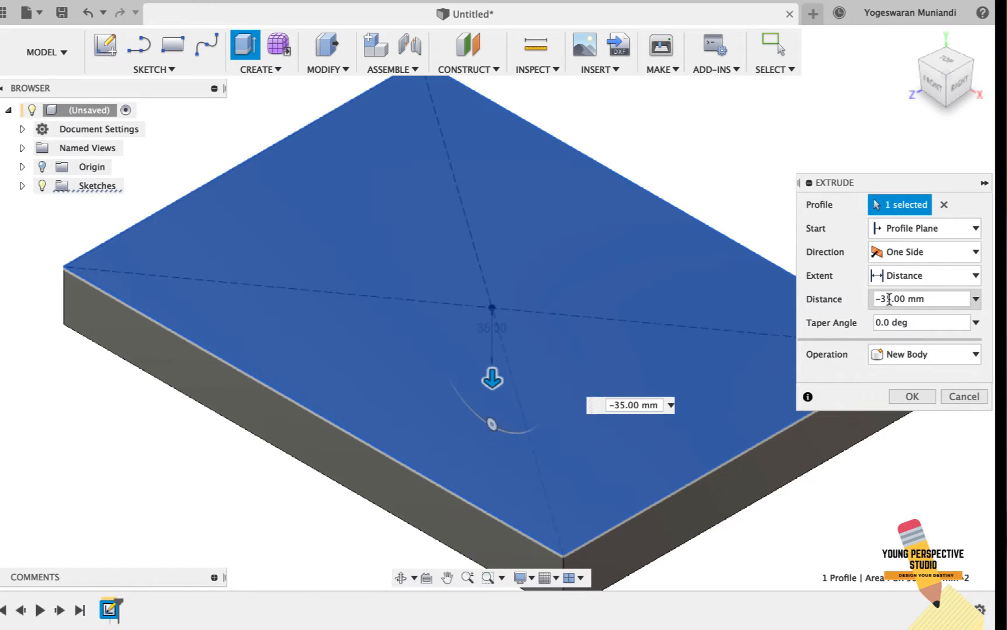
pyautogui.click(912, 397)
pyautogui.press('F6')
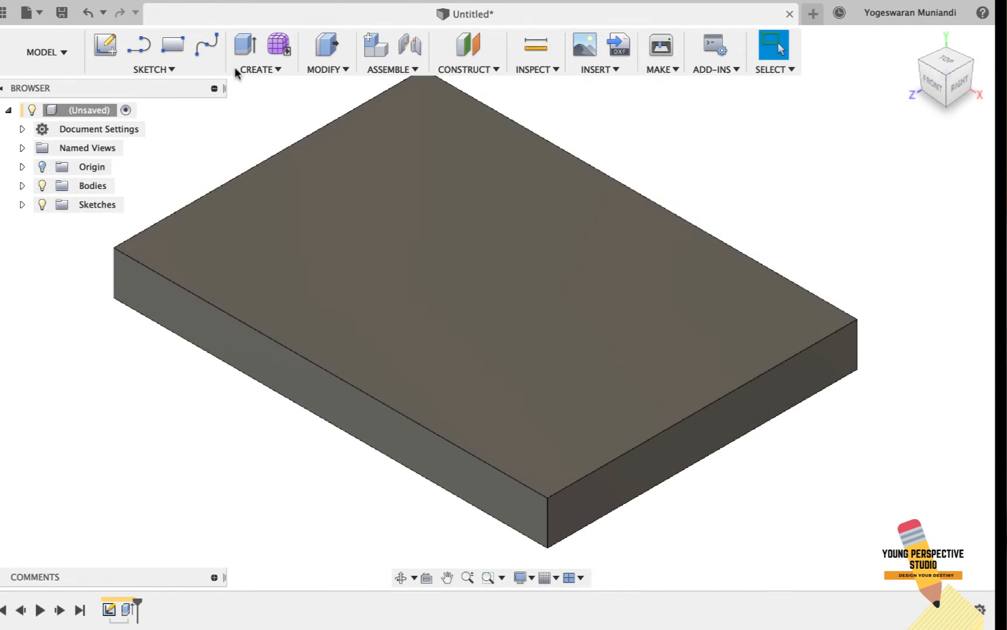
# Step: Create a sketch on the block's top face and offset its right-hand edge inward by -150 mm
pyautogui.click(105, 44)
pyautogui.click(529, 385)
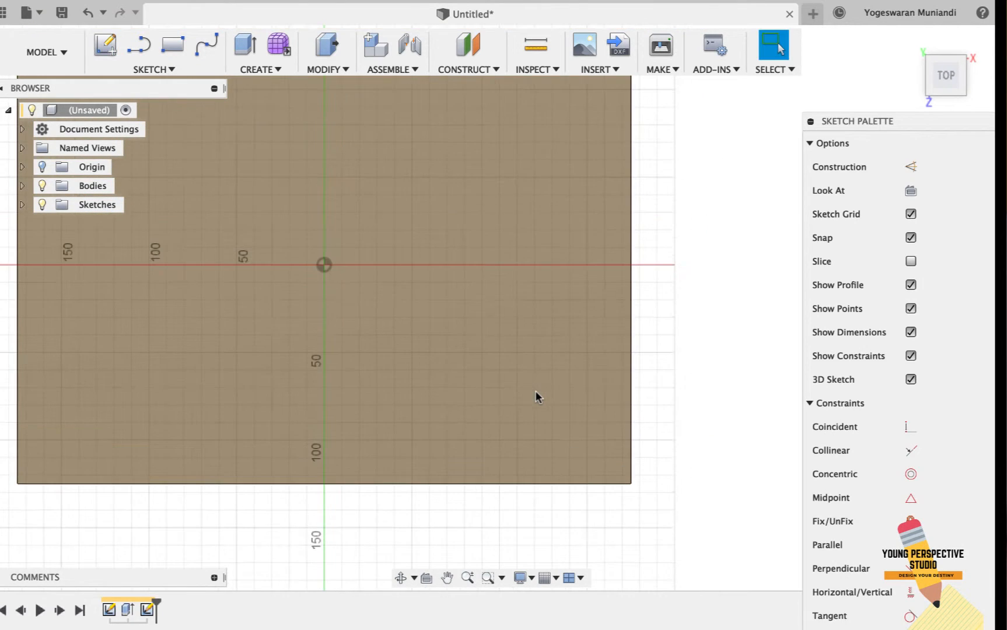
pyautogui.press('o')
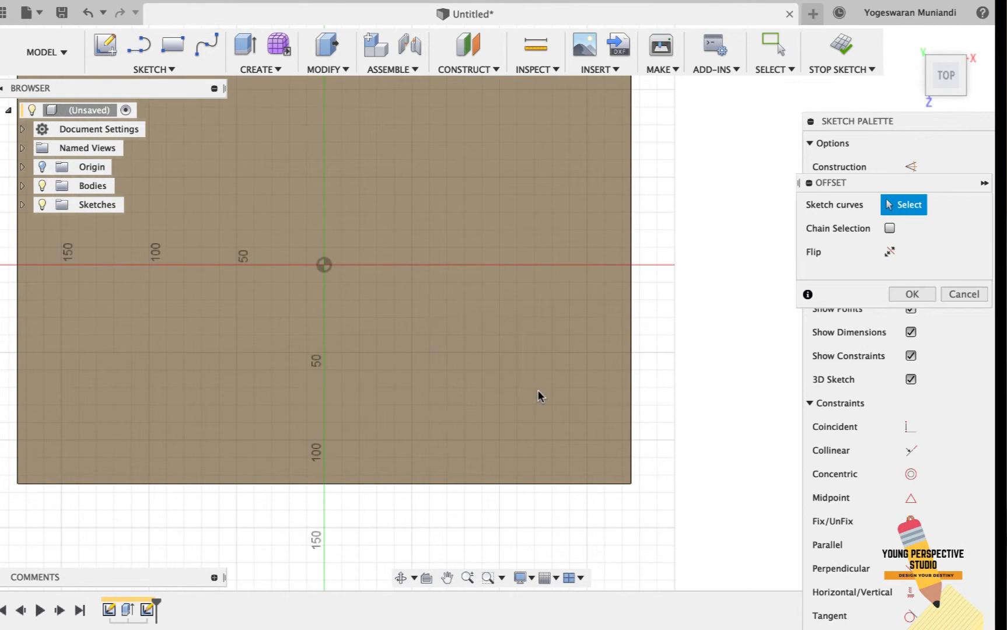
pyautogui.click(629, 394)
pyautogui.moveTo(636, 388); pyautogui.dragTo(445, 385)
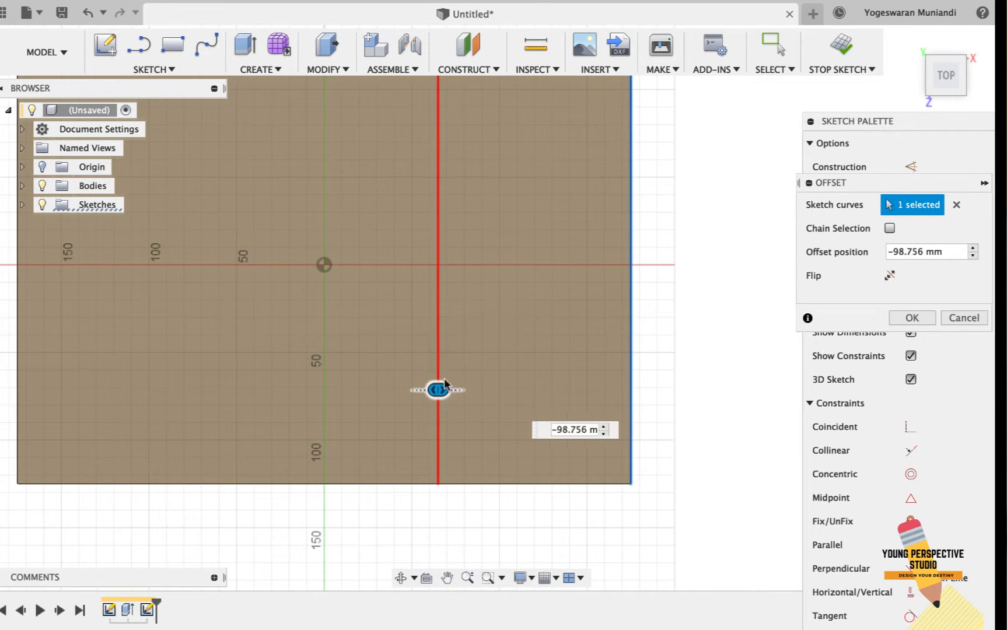
pyautogui.click(898, 252)
pyautogui.write('-150')
pyautogui.press('Return')
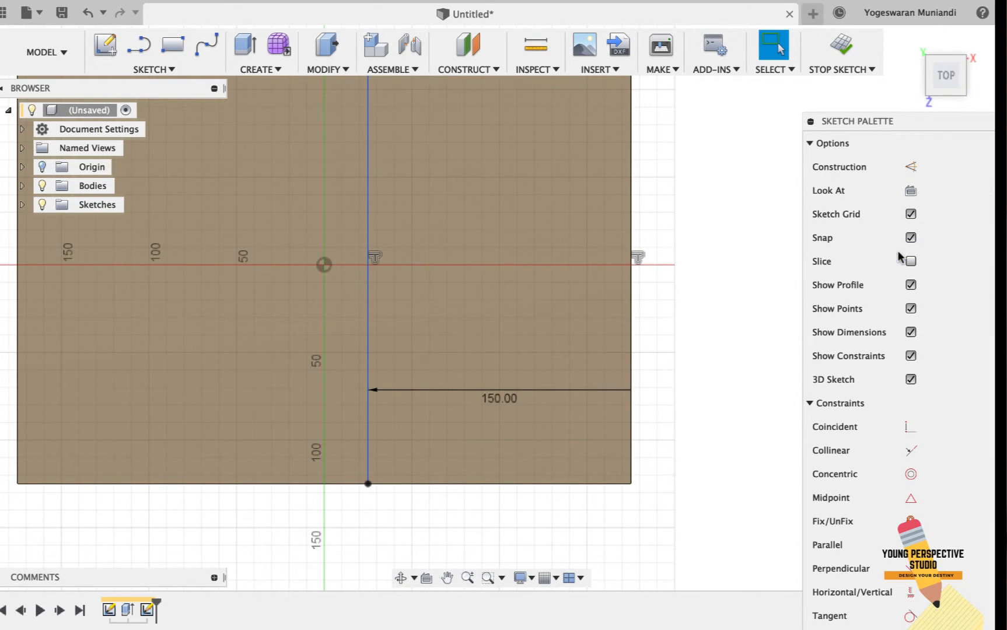
# Step: Extrude the 150 mm wide profile on the top face upward 25 mm, joined to the block
pyautogui.scroll(-2, 330, 224)
pyautogui.click(245, 45)
pyautogui.click(496, 230)
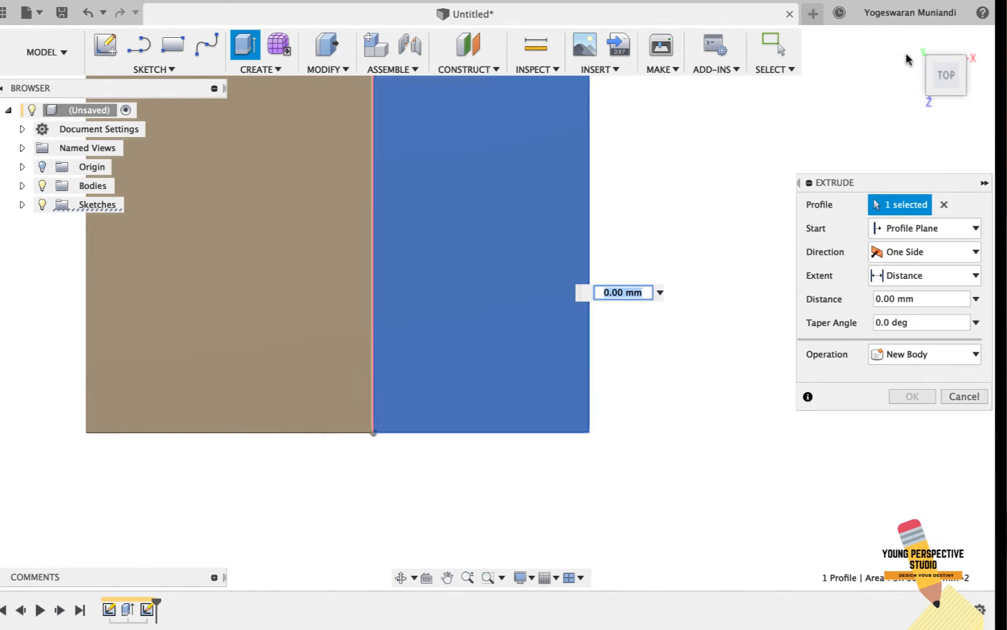
pyautogui.click(912, 40)
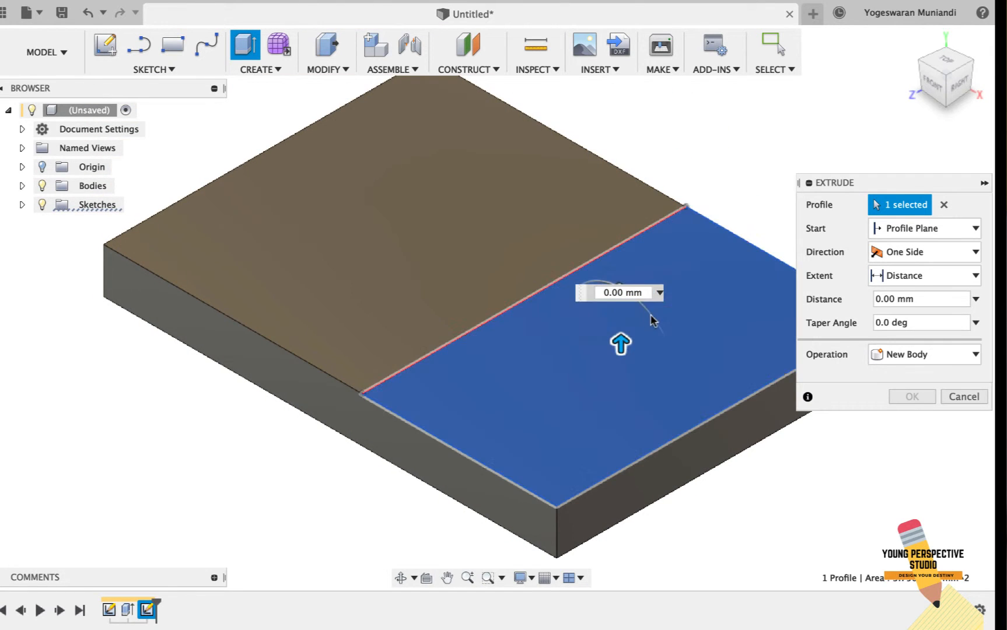
pyautogui.moveTo(621, 341); pyautogui.dragTo(620, 310)
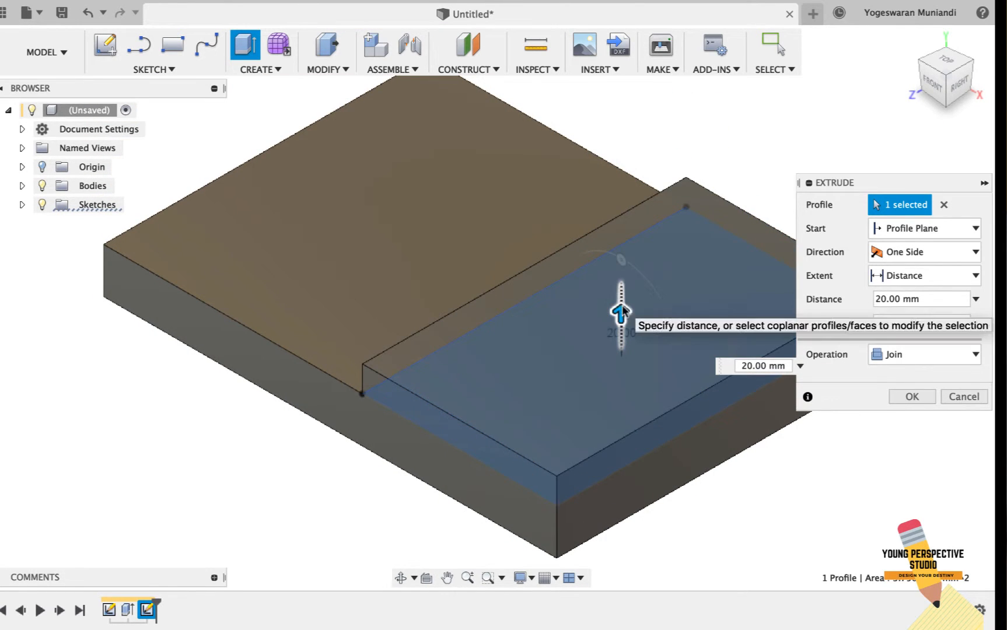
pyautogui.click(885, 298)
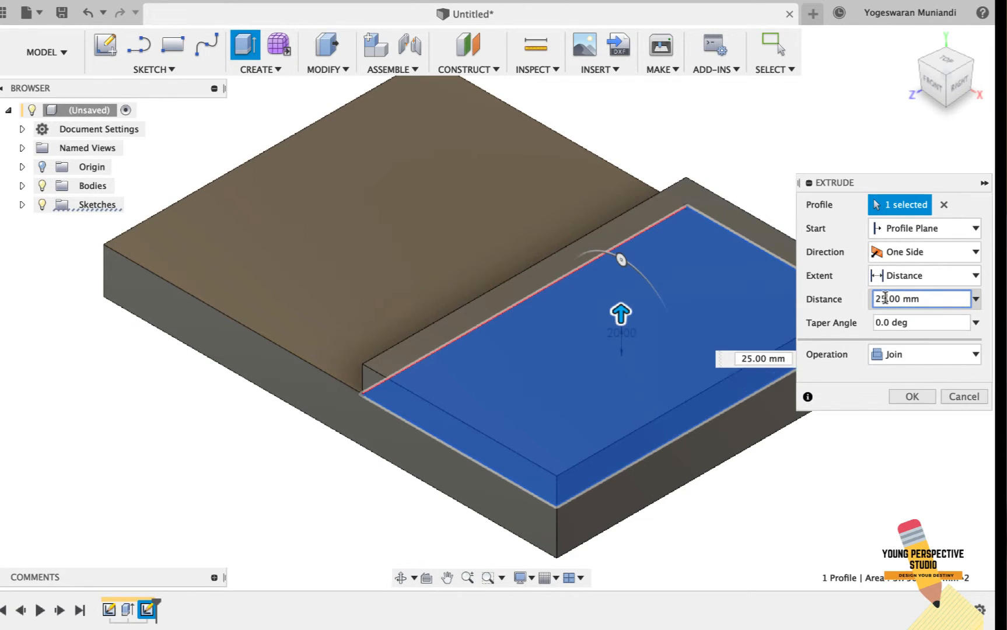
pyautogui.press('Return')
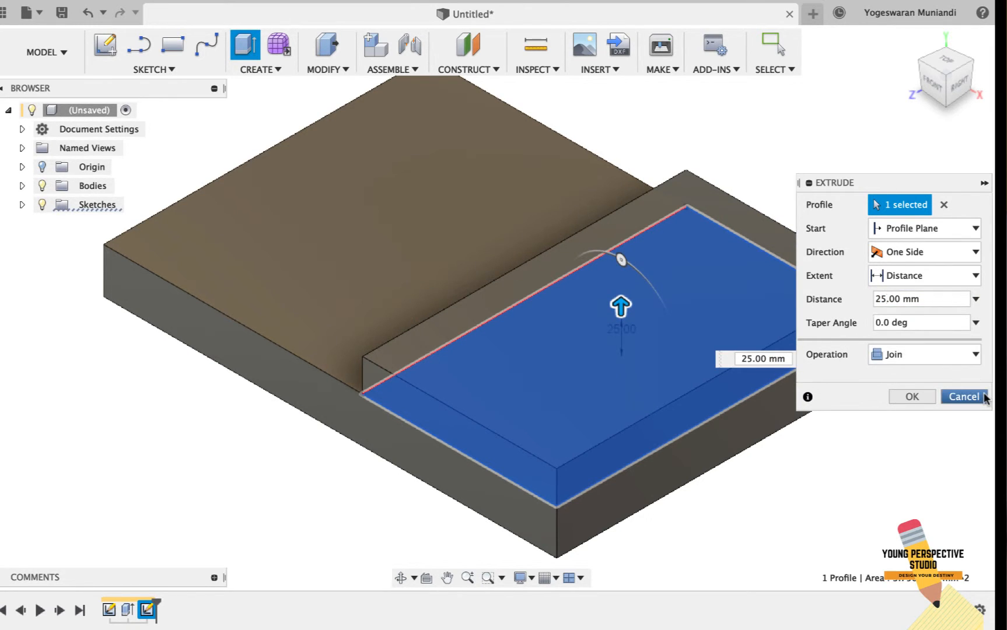
pyautogui.click(929, 398)
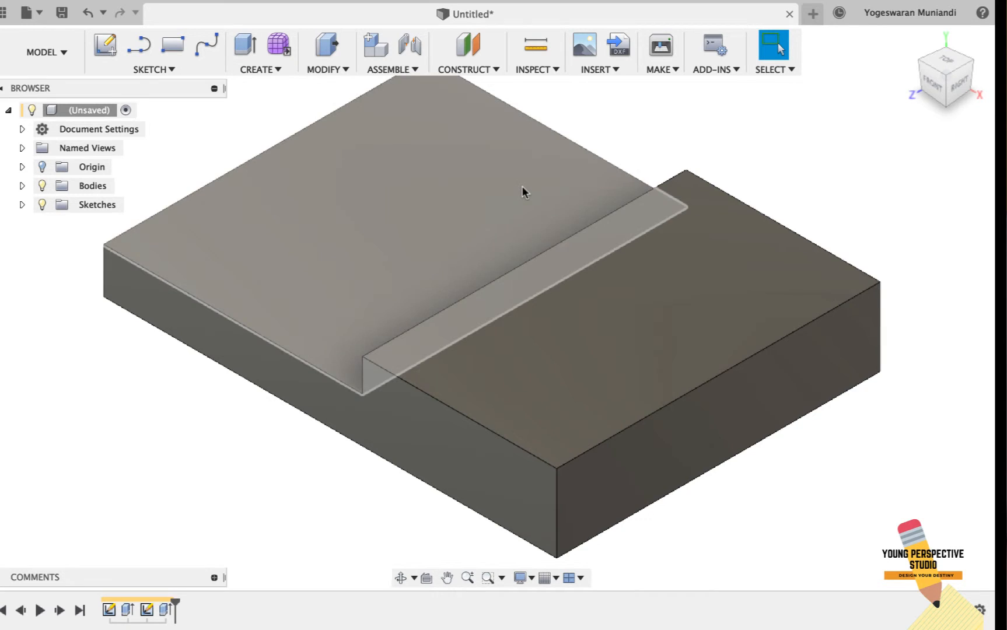
# Step: Draft the step's vertical face by 22 degrees, using the lower top face as the parting plane
pyautogui.moveTo(563, 260); pyautogui.dragTo(588, 279, button='middle')
pyautogui.click(325, 70)
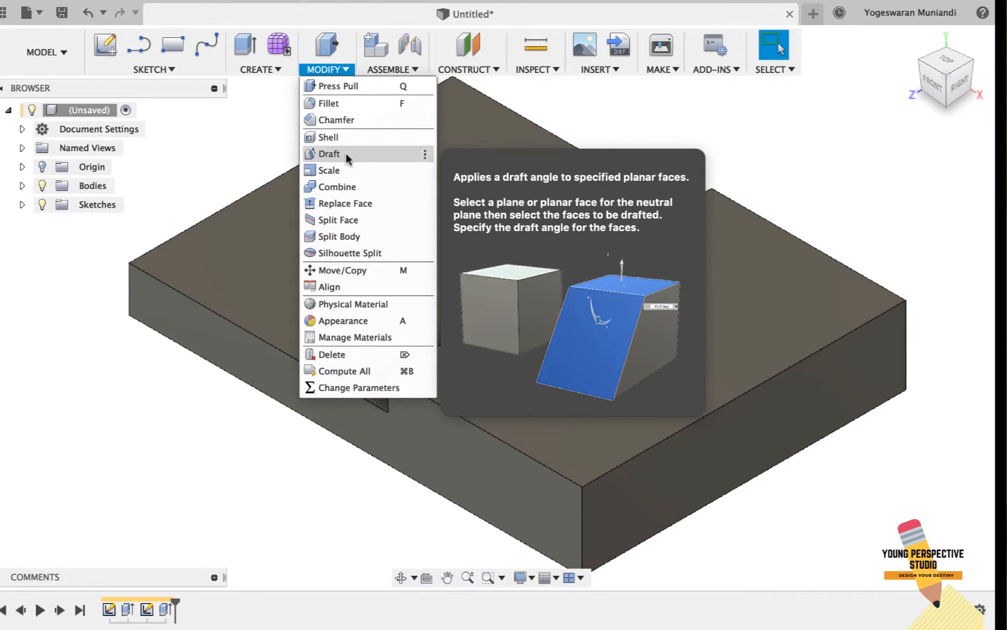
pyautogui.click(345, 153)
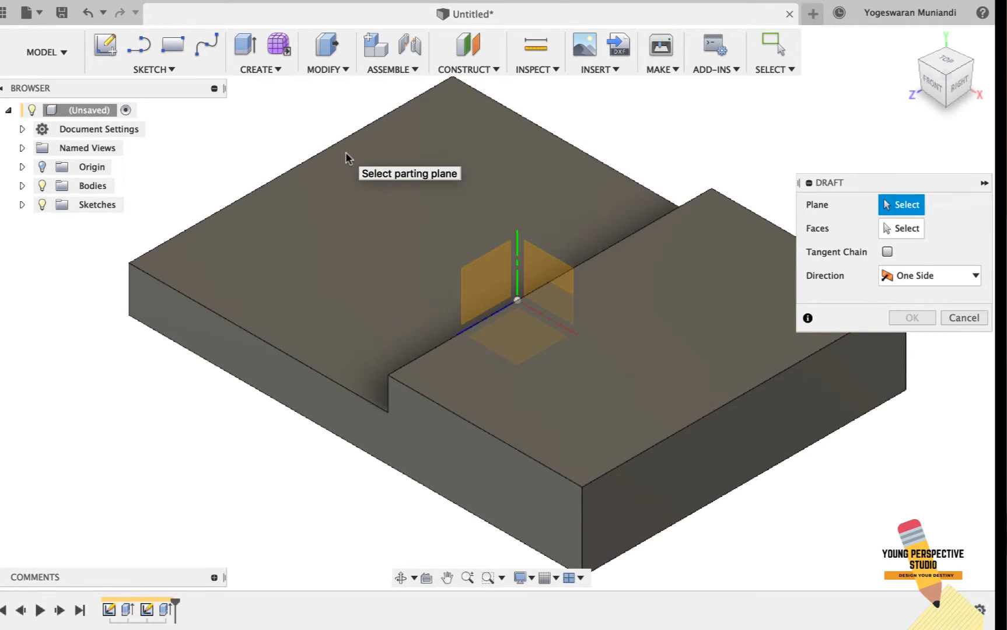
pyautogui.click(372, 286)
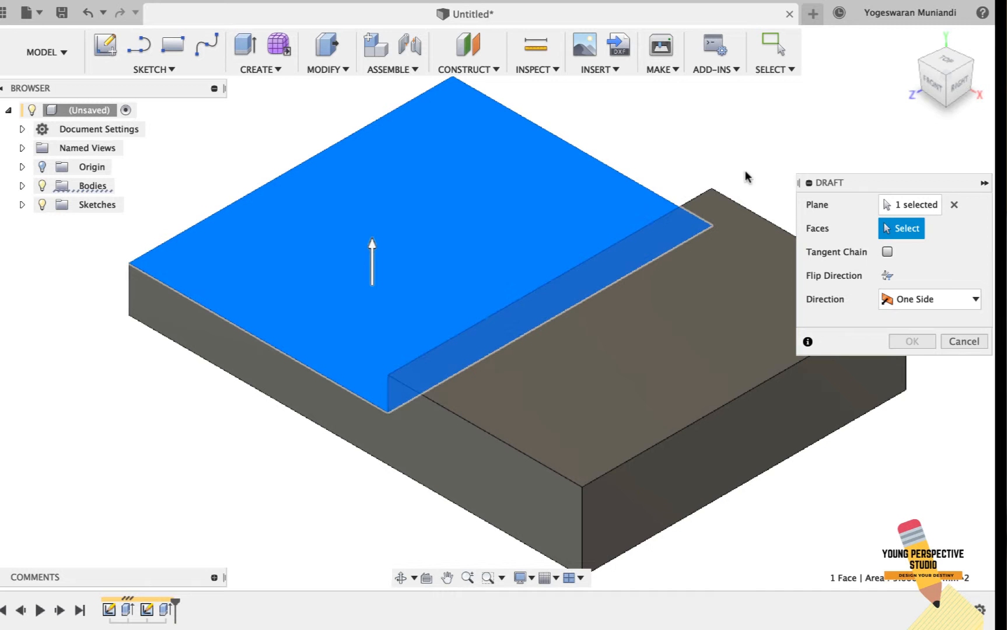
pyautogui.moveTo(944, 69)
pyautogui.mouseDown()
pyautogui.moveTo(985, 92)
pyautogui.moveTo(942, 64)
pyautogui.moveTo(939, 91)
pyautogui.mouseUp()
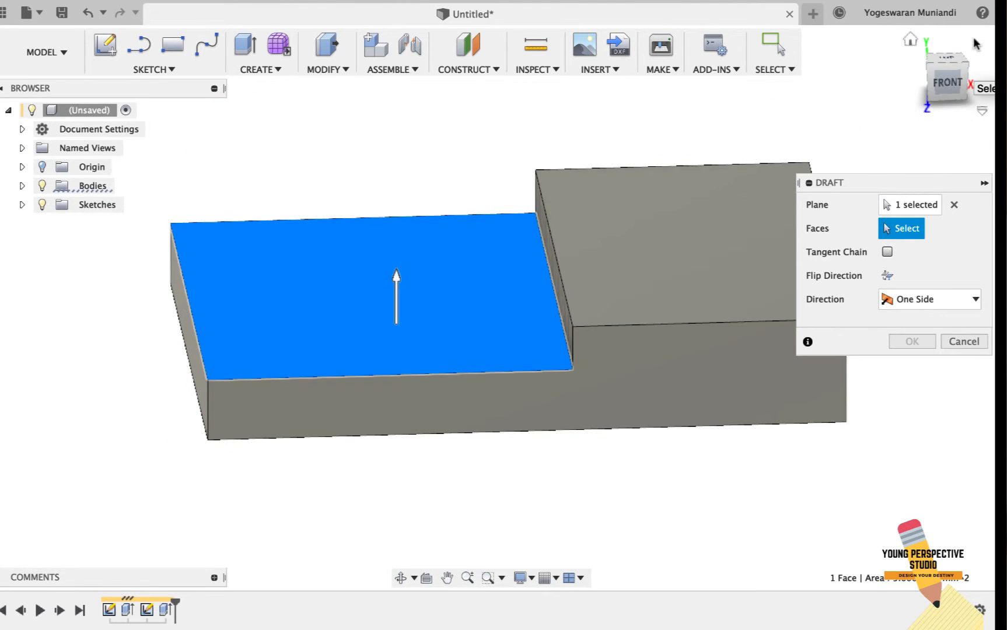
pyautogui.click(569, 314)
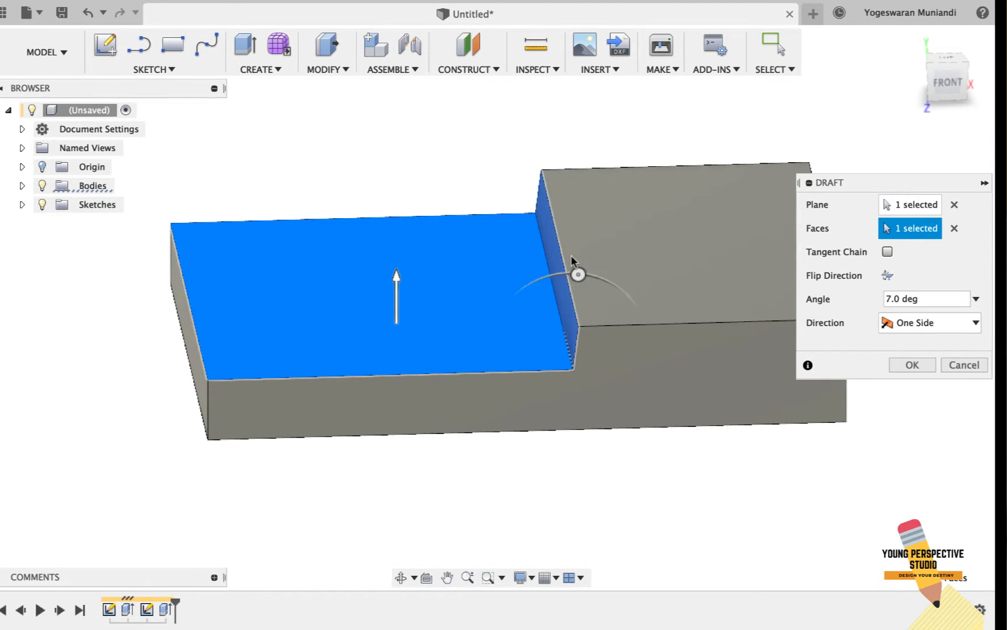
pyautogui.moveTo(578, 274); pyautogui.dragTo(598, 278)
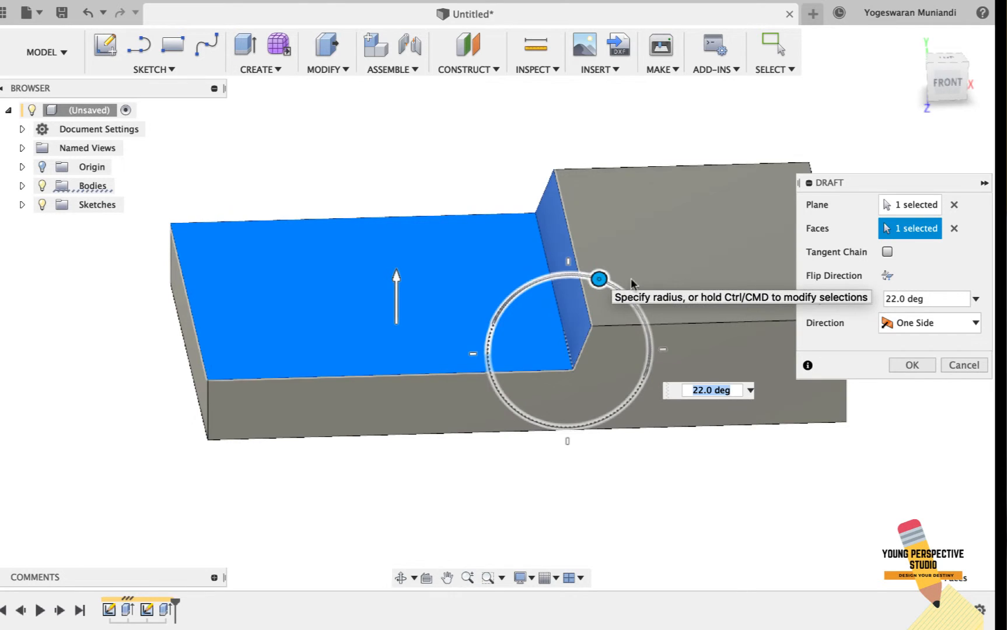
pyautogui.click(900, 364)
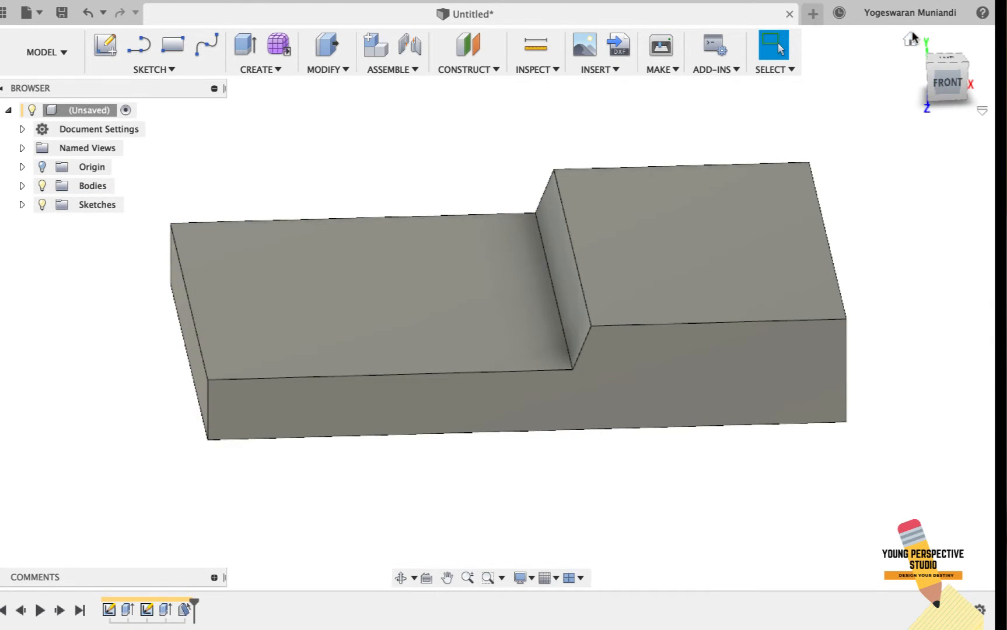
# Step: Draft the block's front side face by 7 degrees, using the lower top face as the parting plane
pyautogui.click(911, 39)
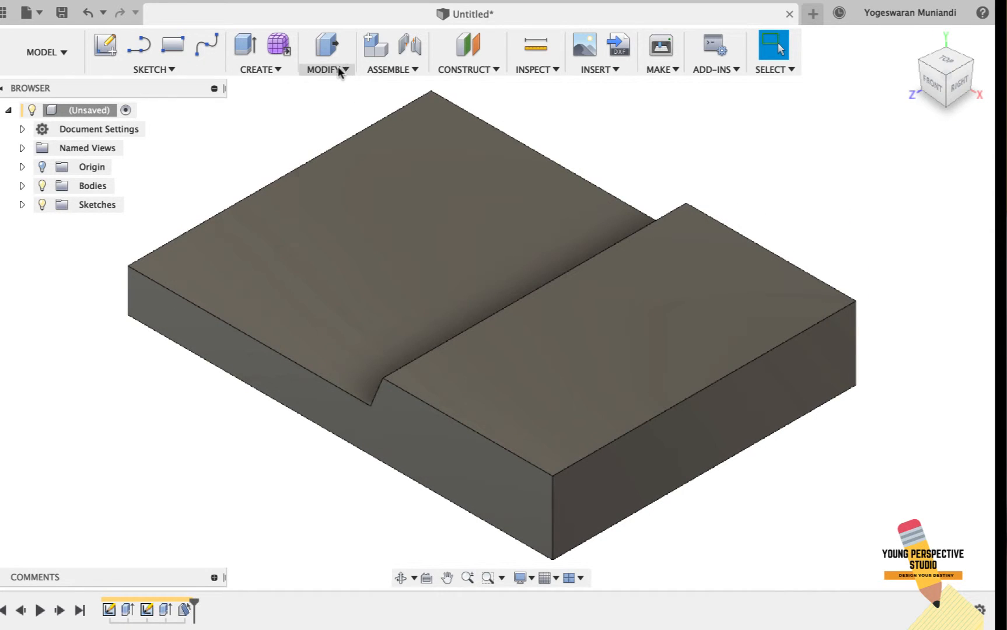
pyautogui.click(339, 70)
pyautogui.click(353, 149)
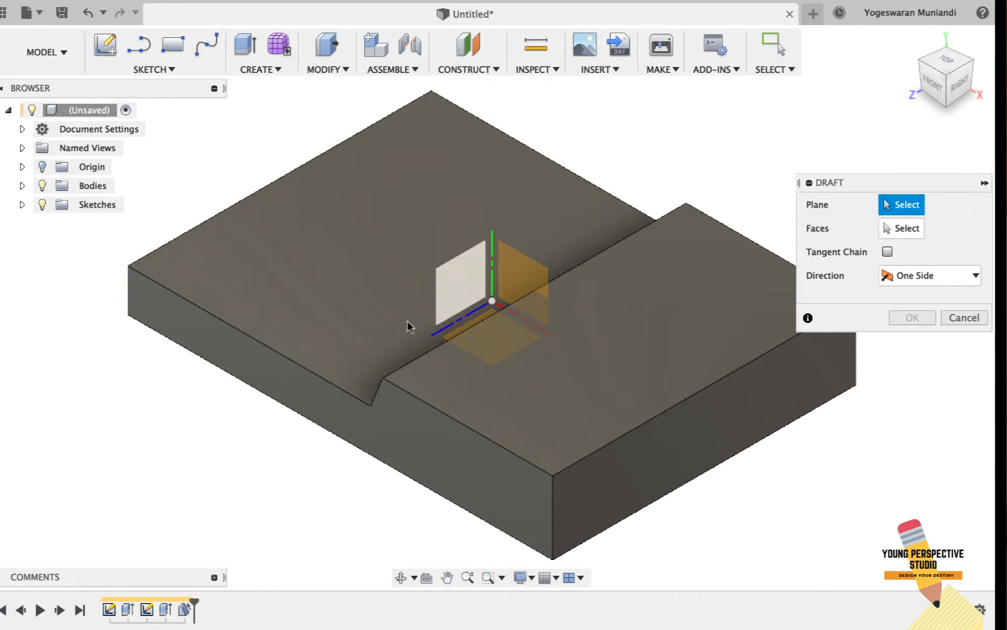
pyautogui.click(369, 317)
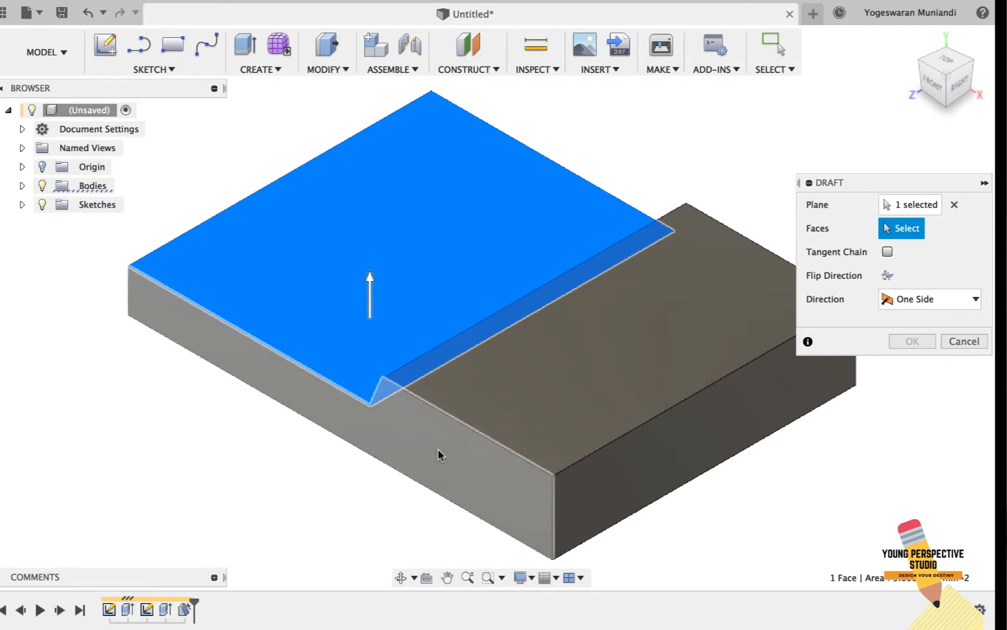
pyautogui.click(443, 457)
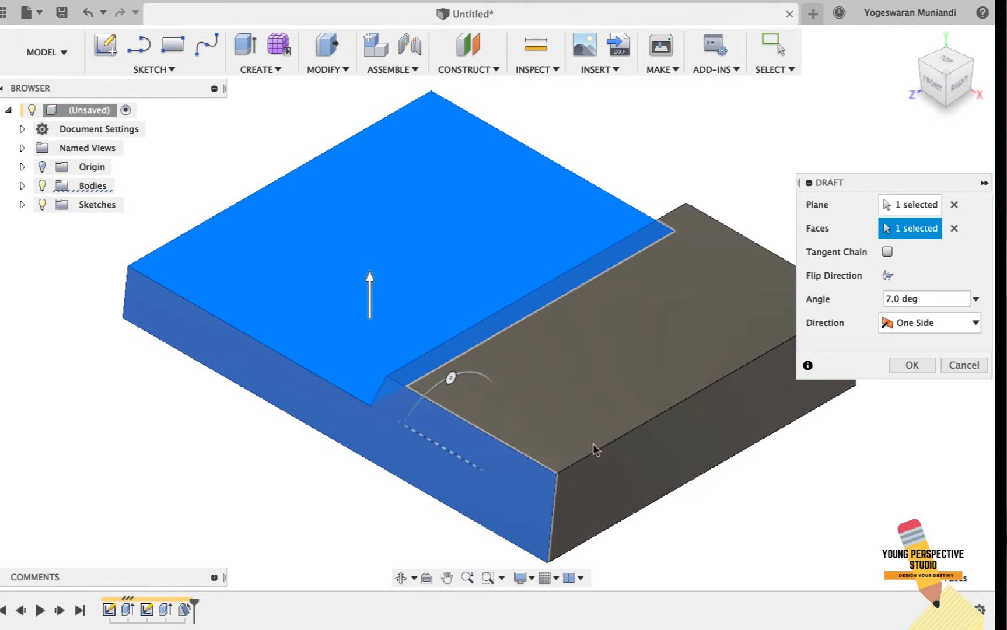
pyautogui.click(924, 364)
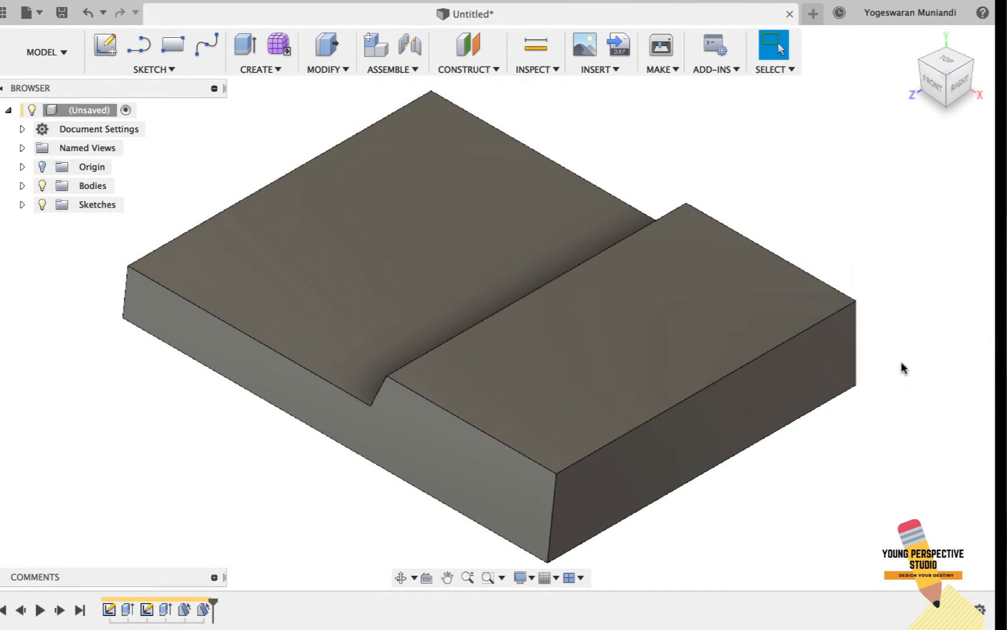
# Step: Draft the block's back side face by 7 degrees, using the lower top face as the parting plane
pyautogui.click(340, 70)
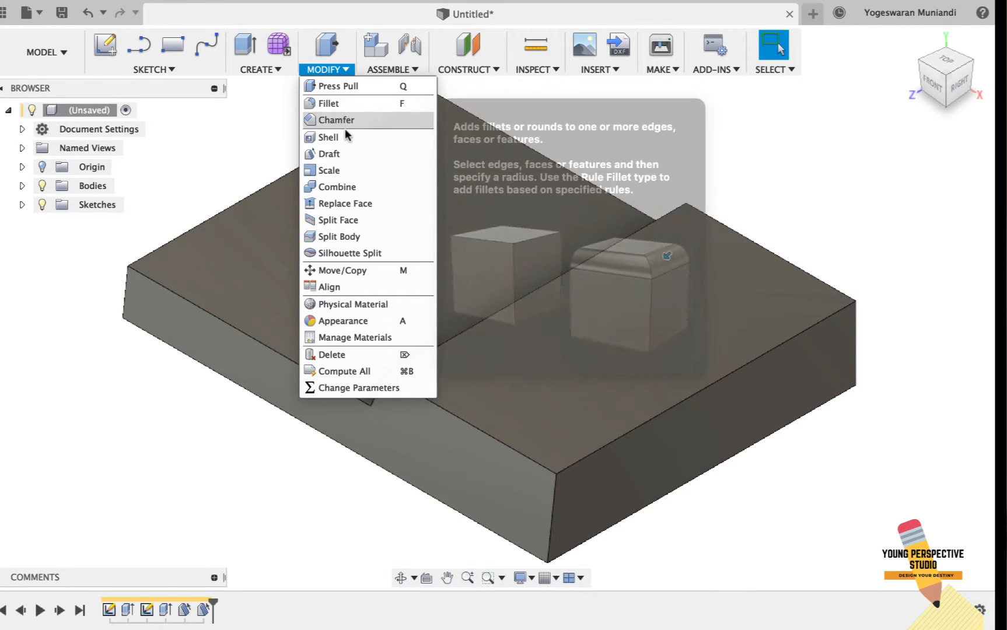
pyautogui.click(348, 152)
pyautogui.click(394, 201)
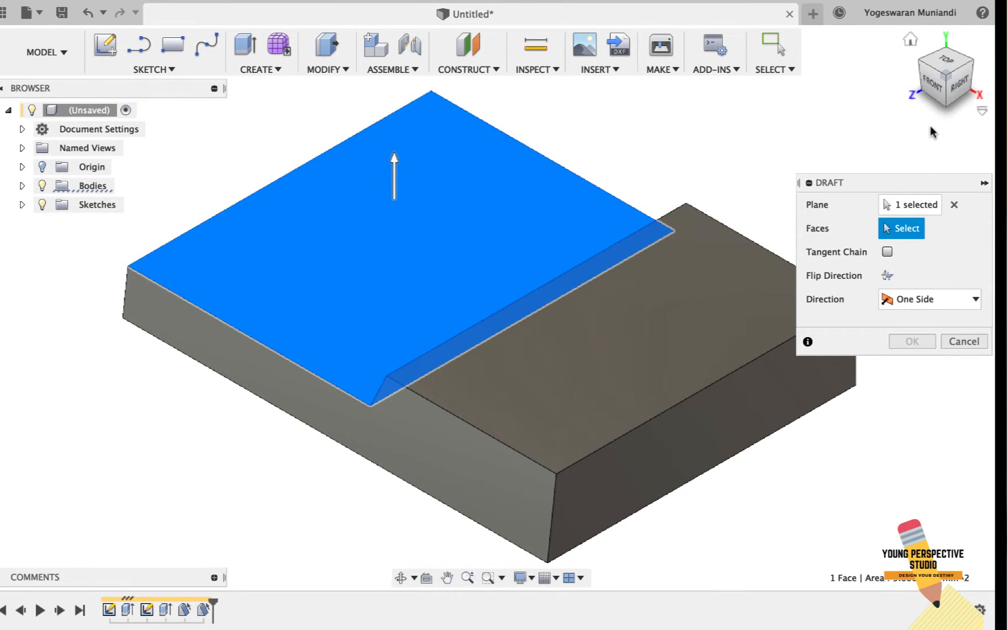
pyautogui.moveTo(940, 105); pyautogui.dragTo(624, 397)
pyautogui.click(625, 398)
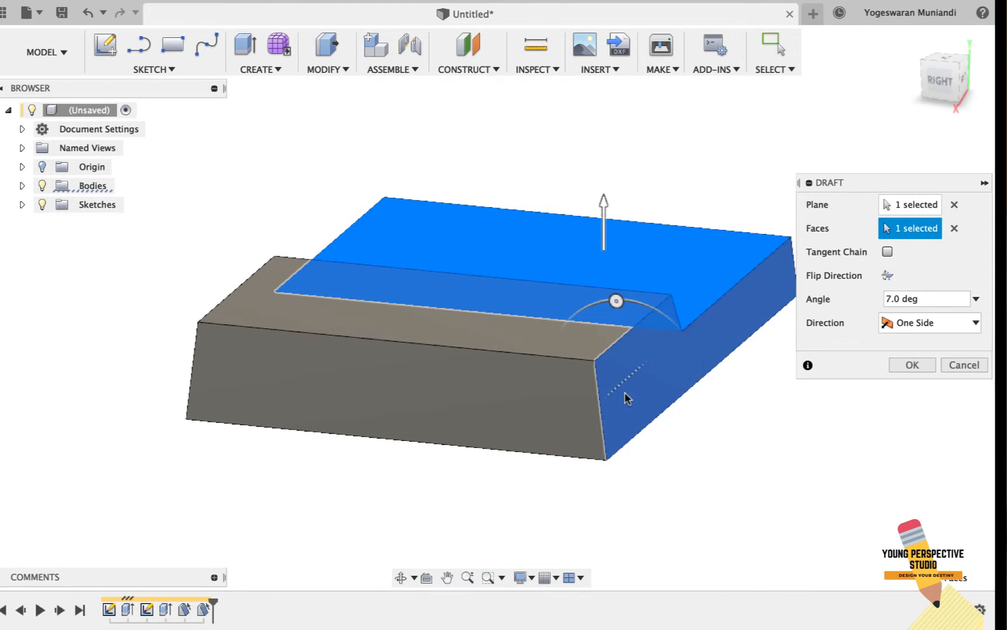
pyautogui.click(911, 365)
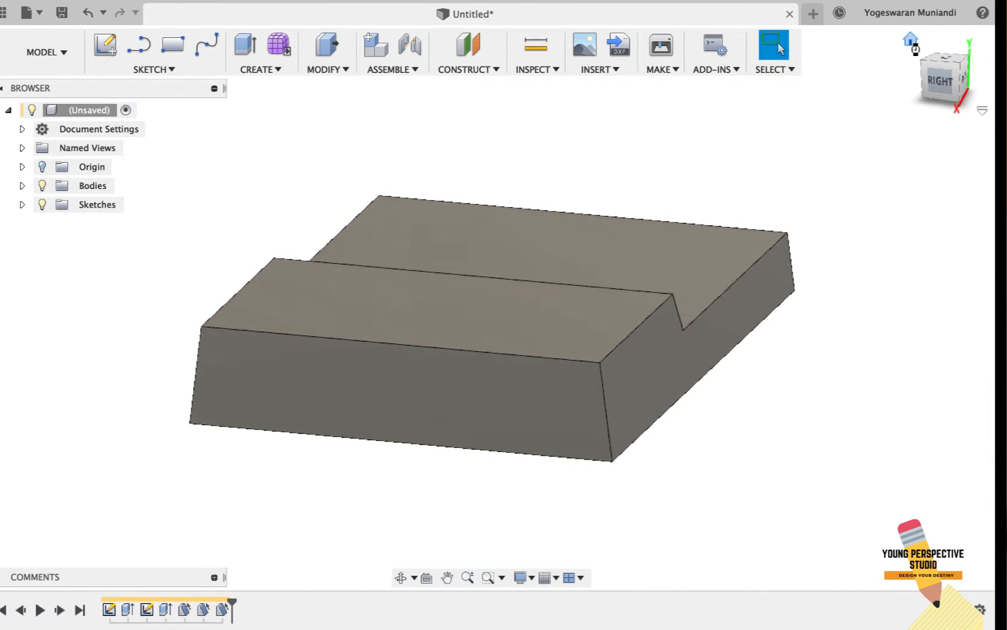
# Step: Draft the end face on the block's lower side by 7 degrees, with the lower top face as the parting plane
pyautogui.click(911, 41)
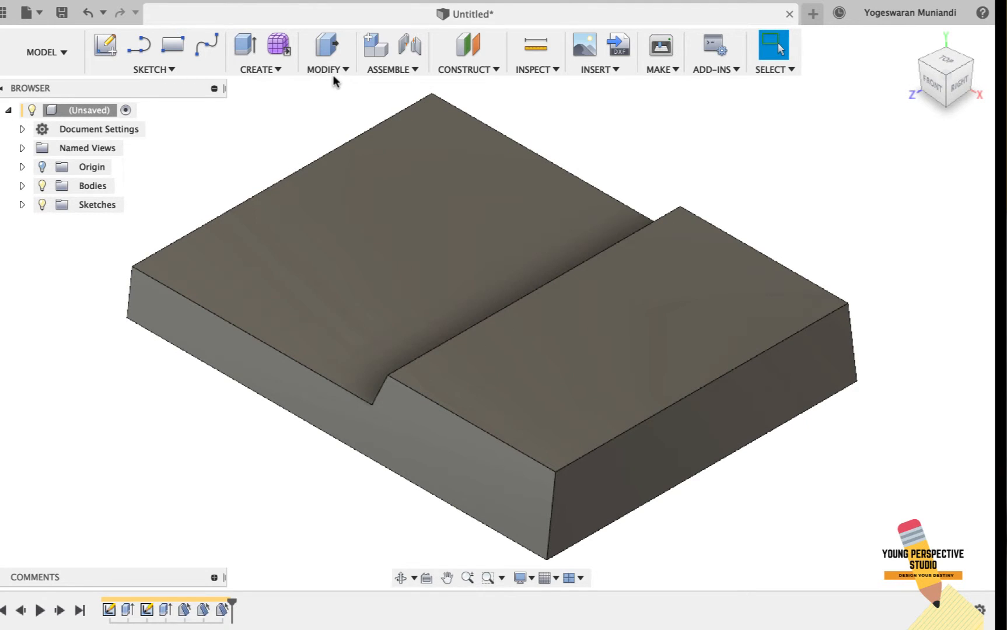
pyautogui.click(331, 70)
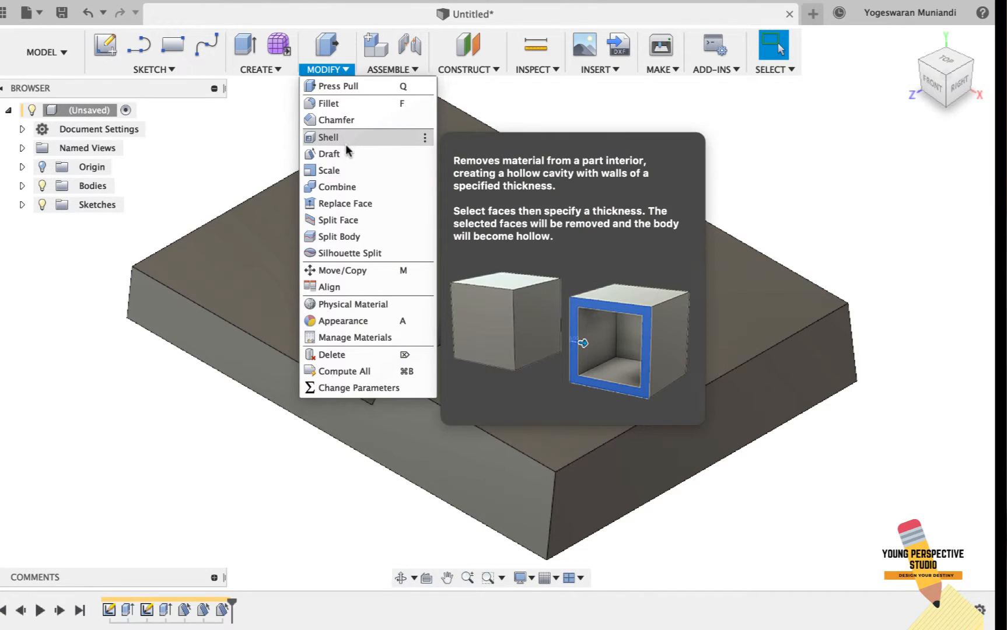
pyautogui.click(346, 153)
pyautogui.click(355, 223)
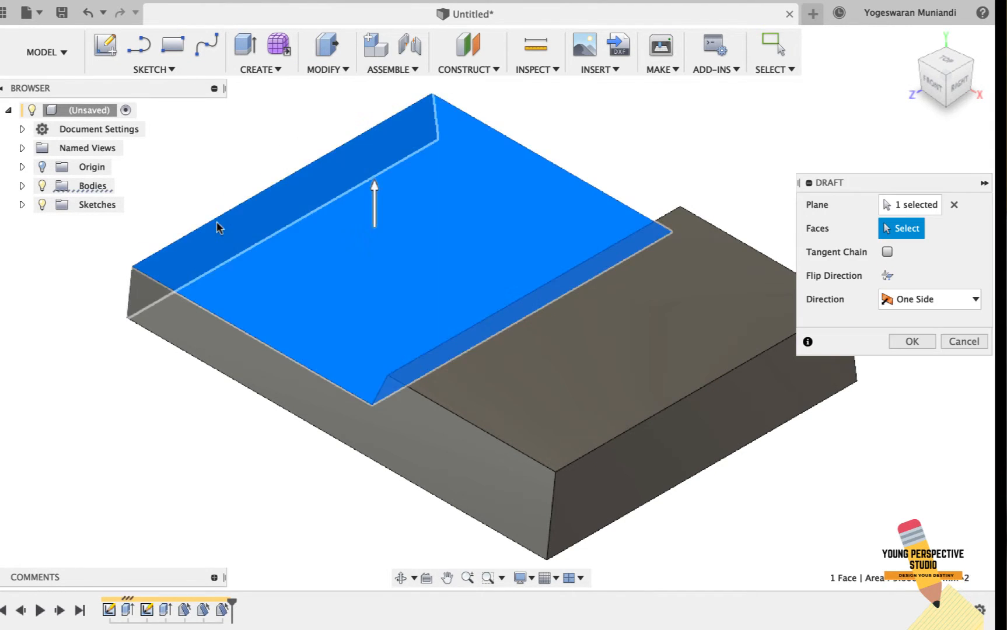
pyautogui.click(217, 223)
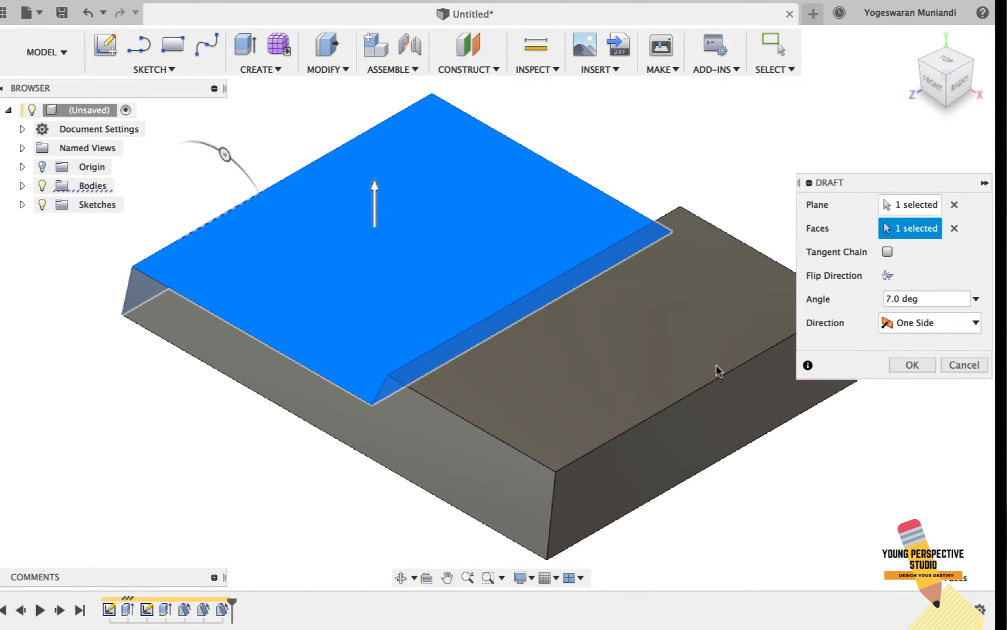
pyautogui.click(912, 365)
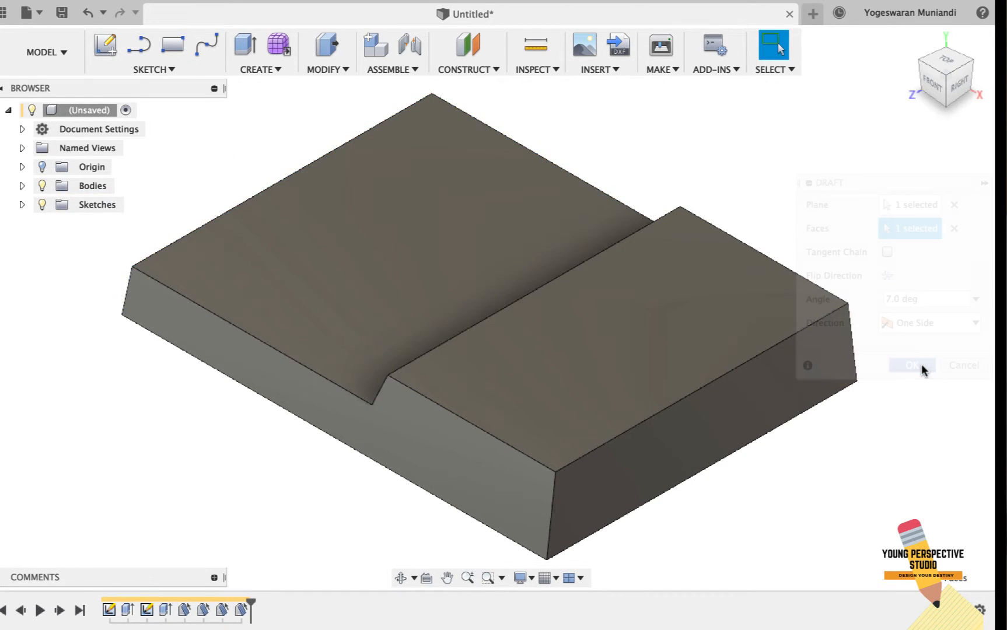
# Step: Draft the end face on the block's raised side by 7 degrees, with the raised top face as the parting plane
pyautogui.click(277, 71)
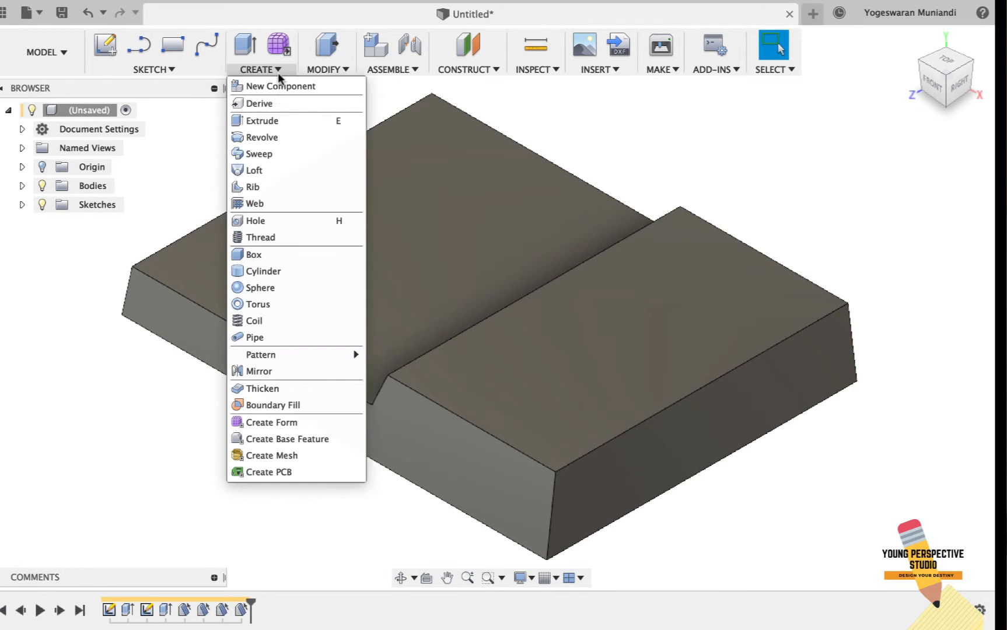
pyautogui.click(330, 69)
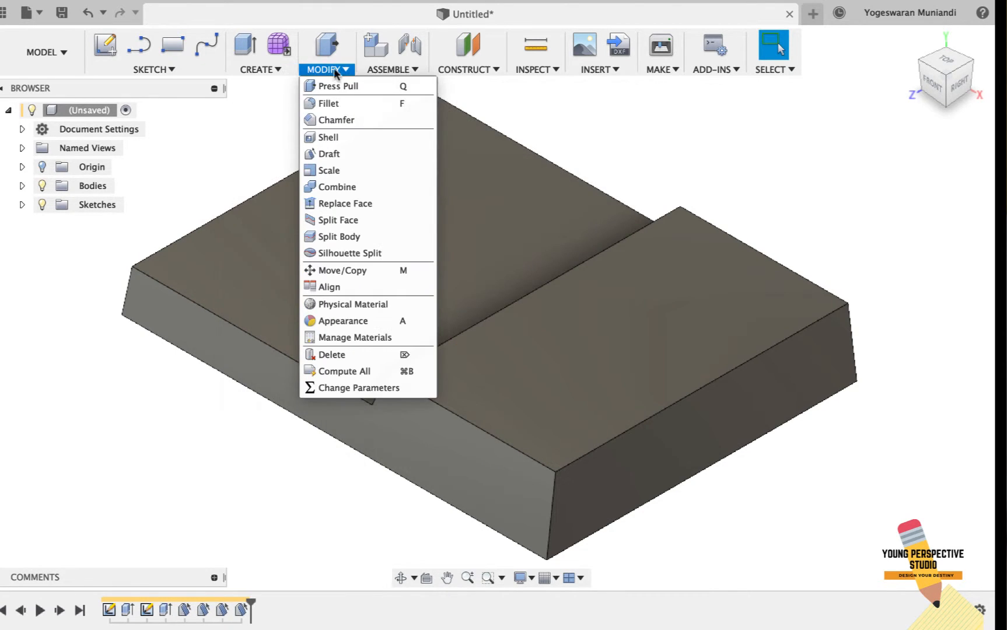
pyautogui.click(338, 154)
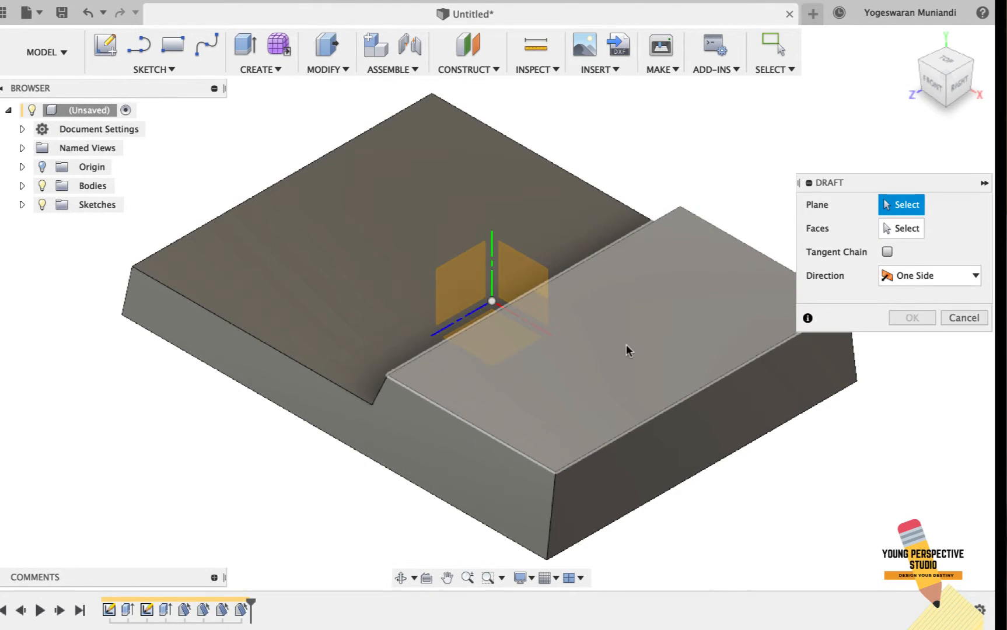
pyautogui.click(626, 345)
pyautogui.click(662, 458)
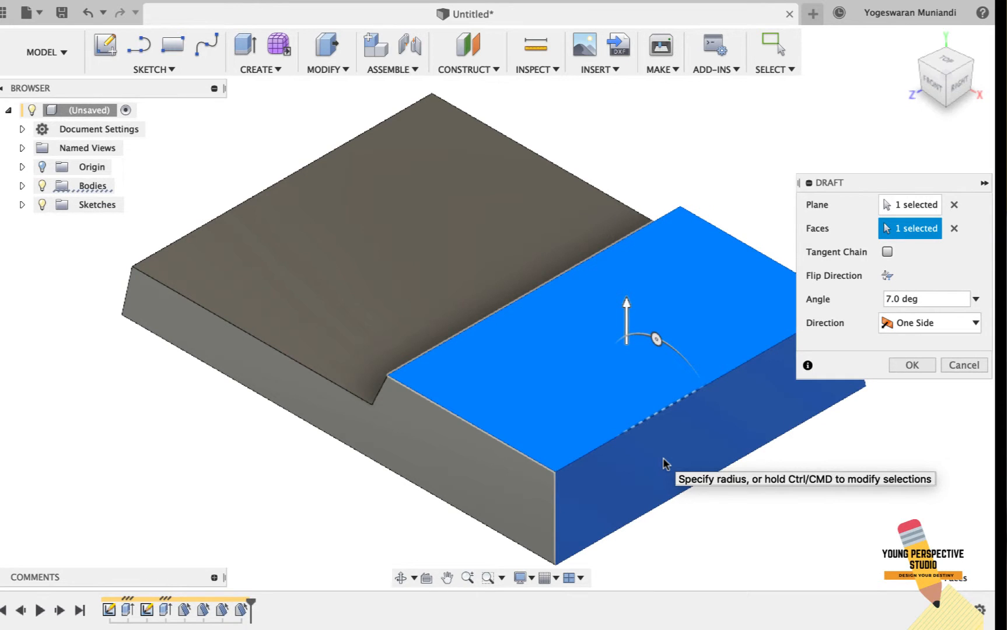
pyautogui.click(910, 366)
# Step: Fillet the upper and lower long edges of the step face with a constant 20 mm radius
pyautogui.moveTo(940, 61)
pyautogui.mouseDown()
pyautogui.moveTo(952, 187)
pyautogui.moveTo(958, 201)
pyautogui.moveTo(983, 201)
pyautogui.moveTo(953, 173)
pyautogui.mouseUp()
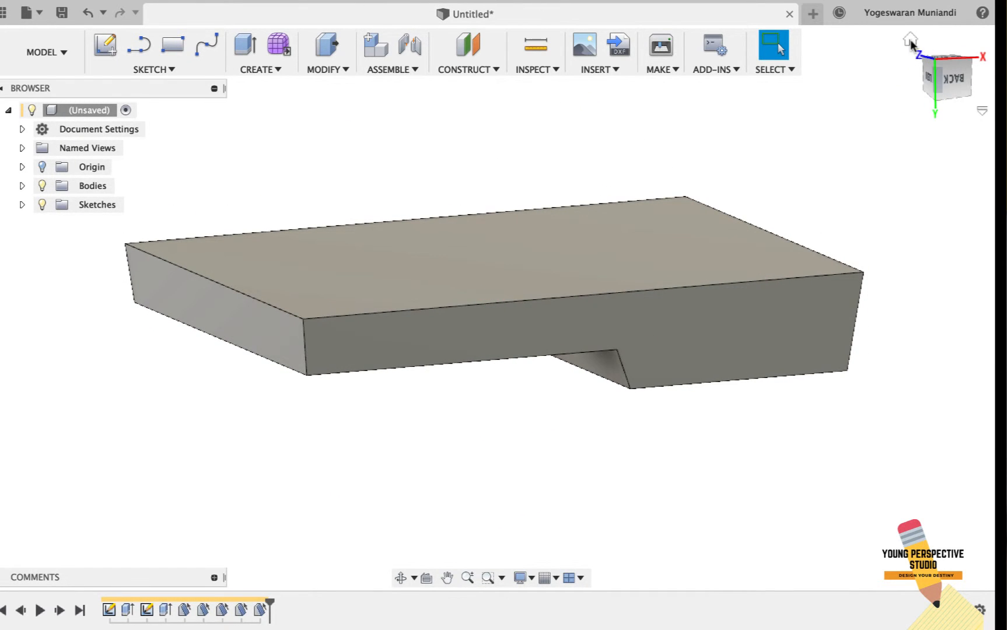
pyautogui.click(910, 38)
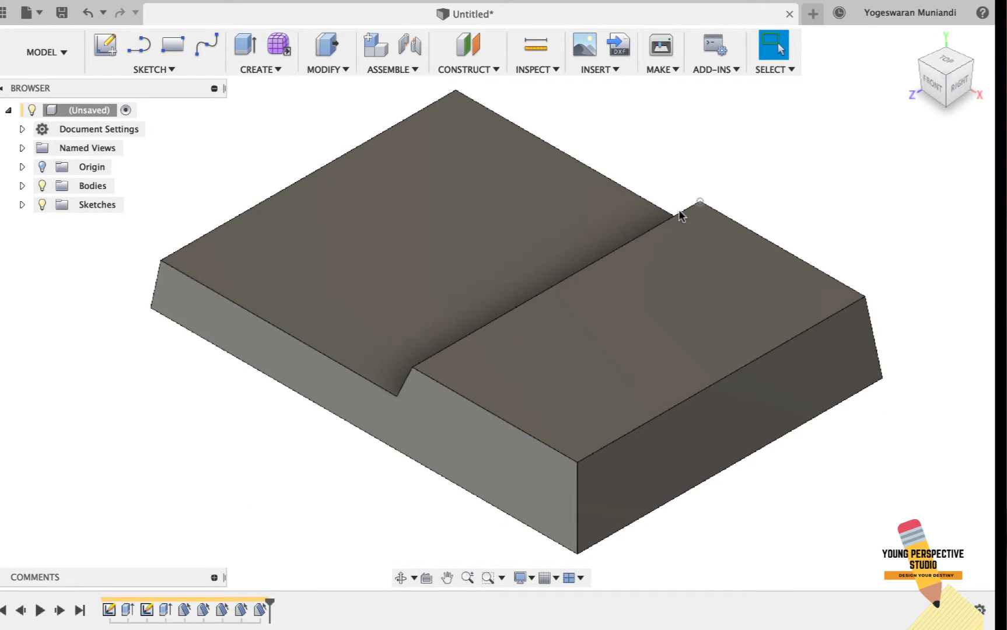
pyautogui.scroll(5, 676, 198)
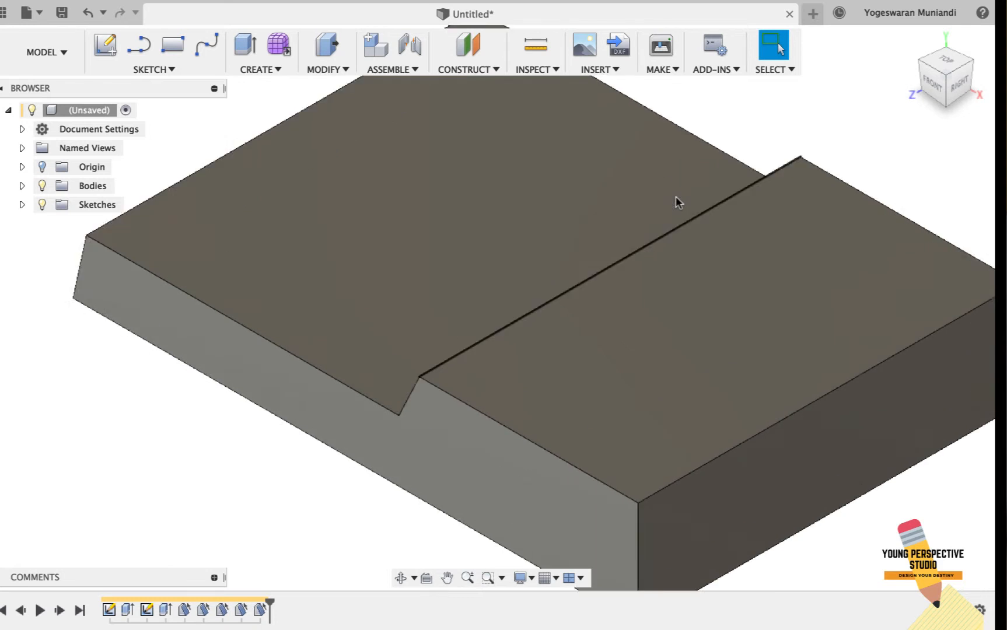
pyautogui.click(341, 73)
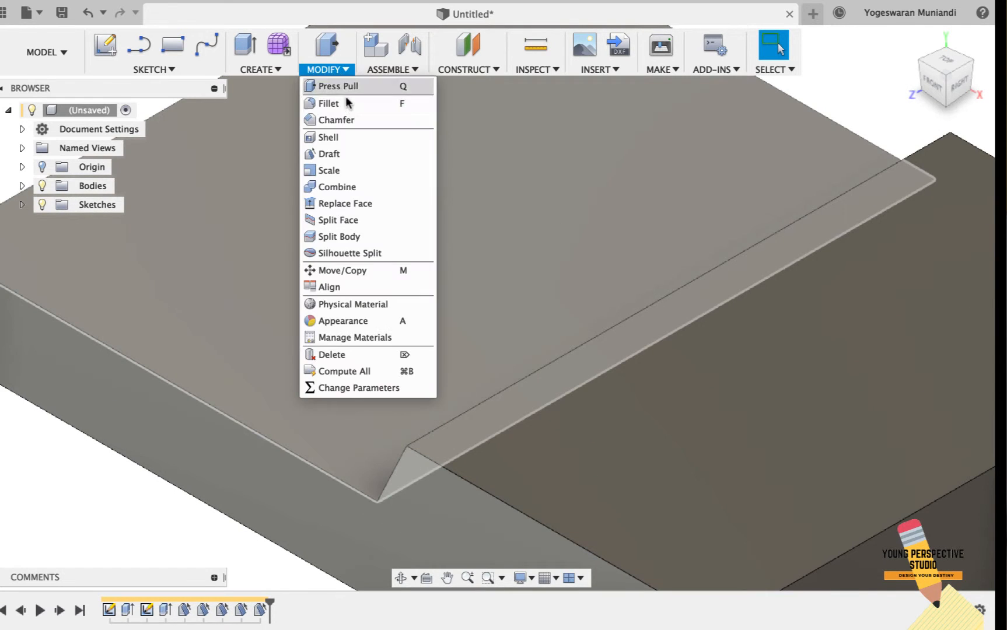
pyautogui.click(350, 103)
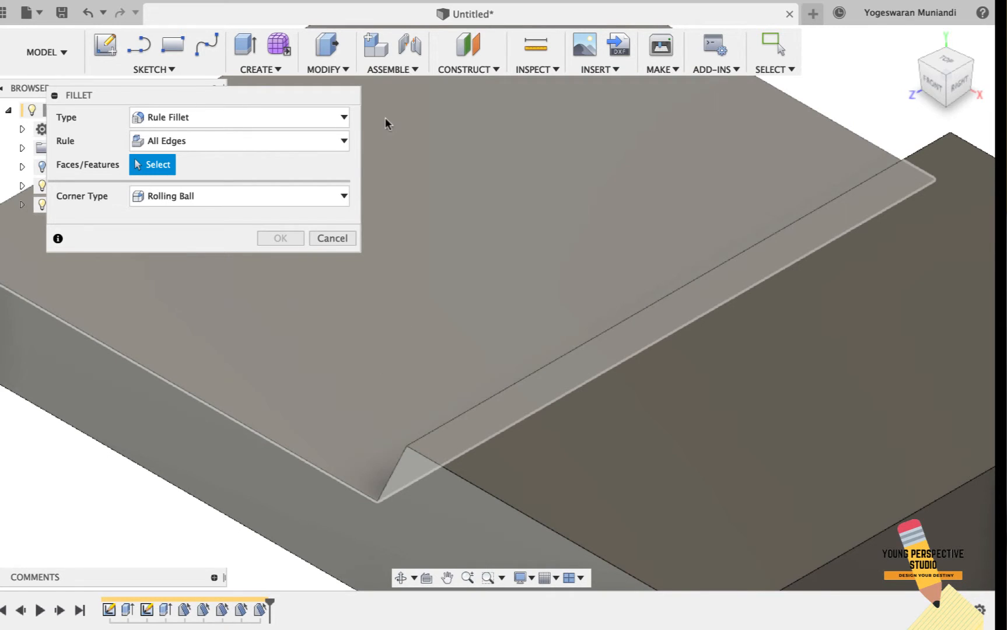
pyautogui.click(327, 119)
pyautogui.click(188, 135)
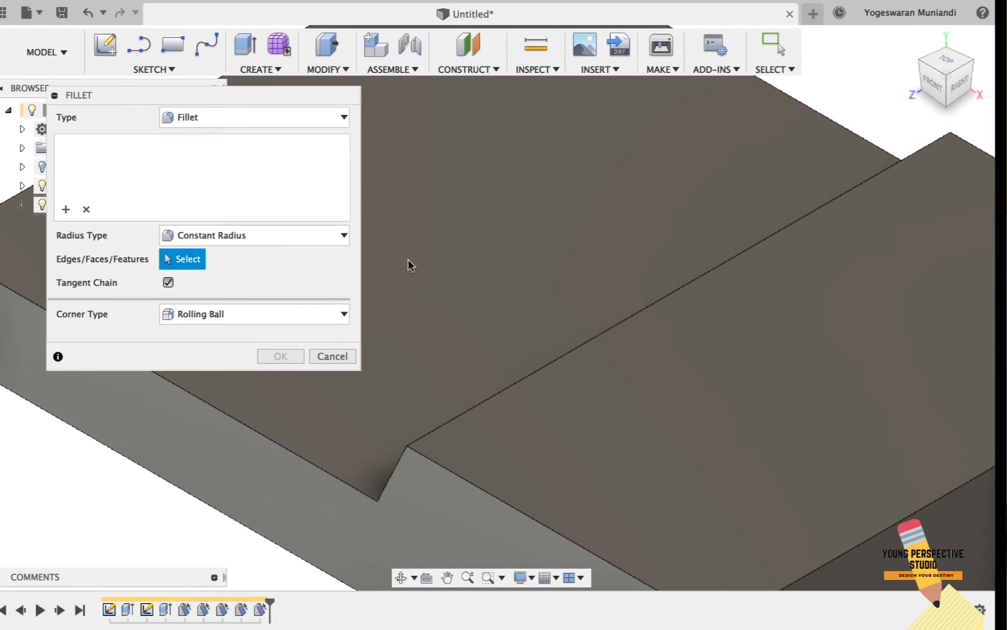
pyautogui.click(420, 476)
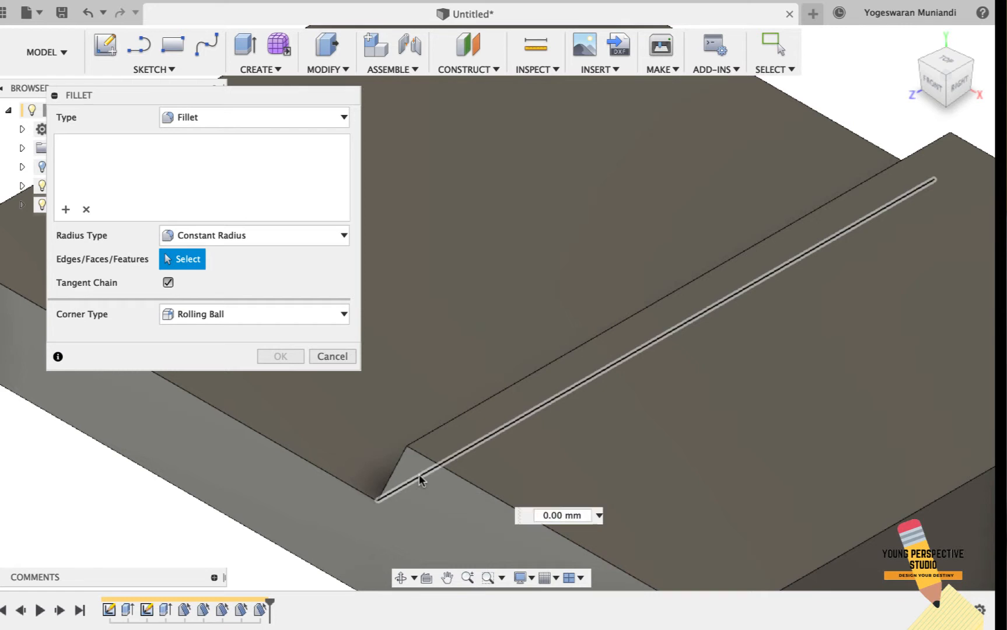
pyautogui.click(424, 436)
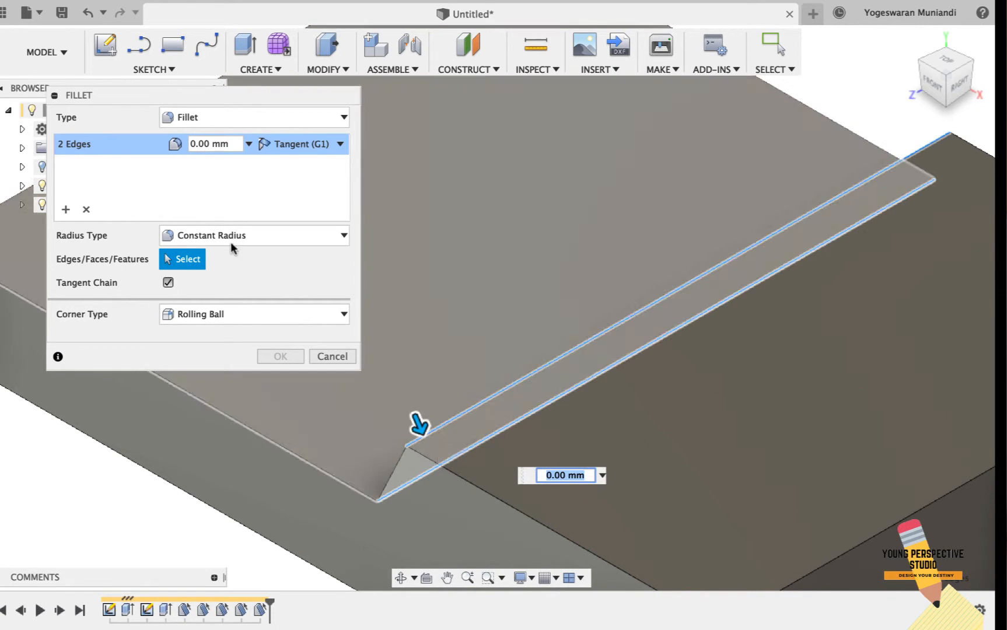
pyautogui.click(193, 144)
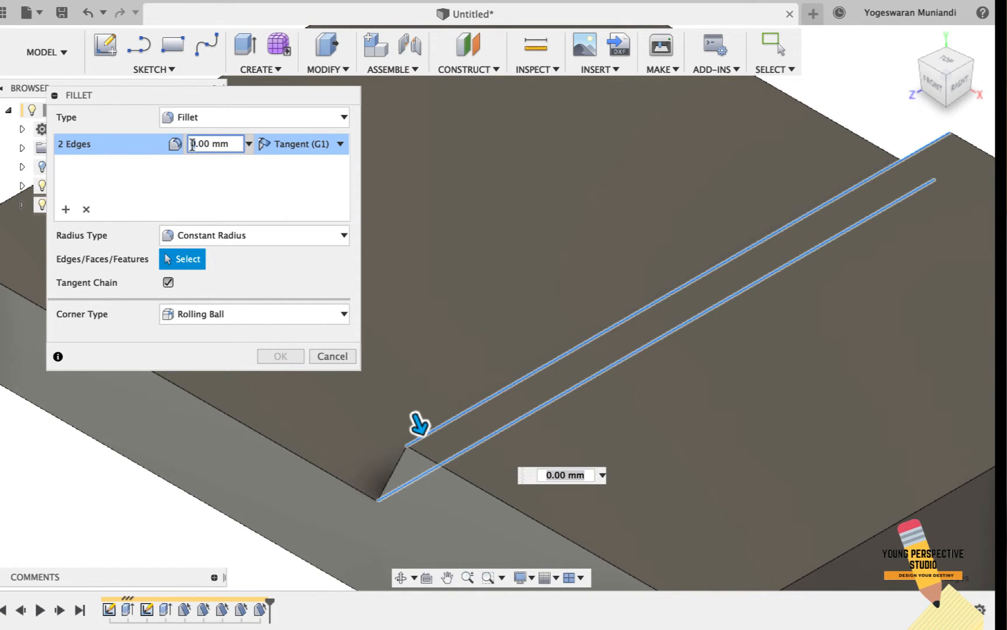
pyautogui.press('Return')
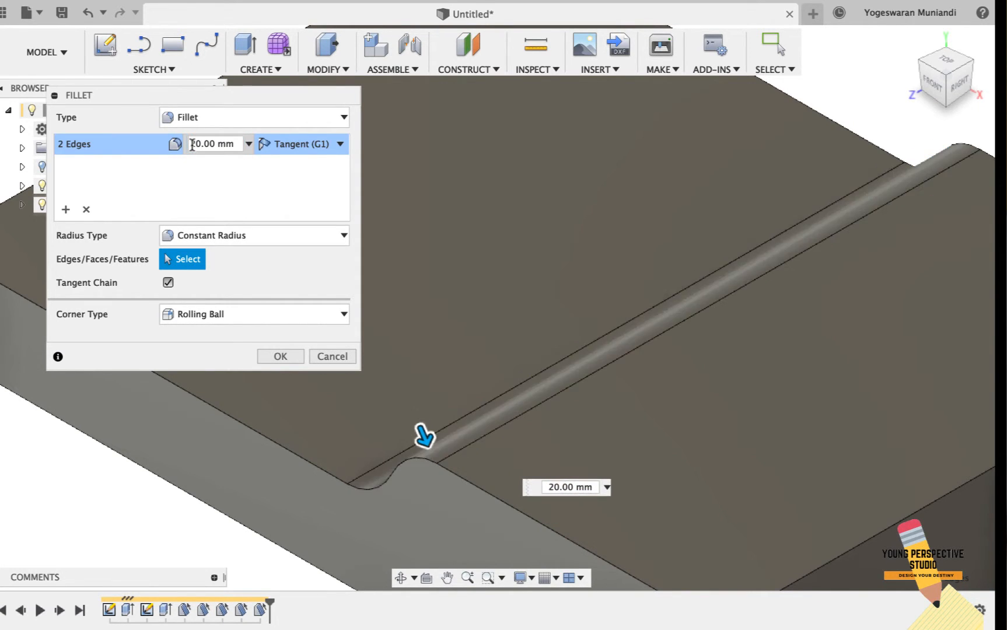
pyautogui.click(288, 355)
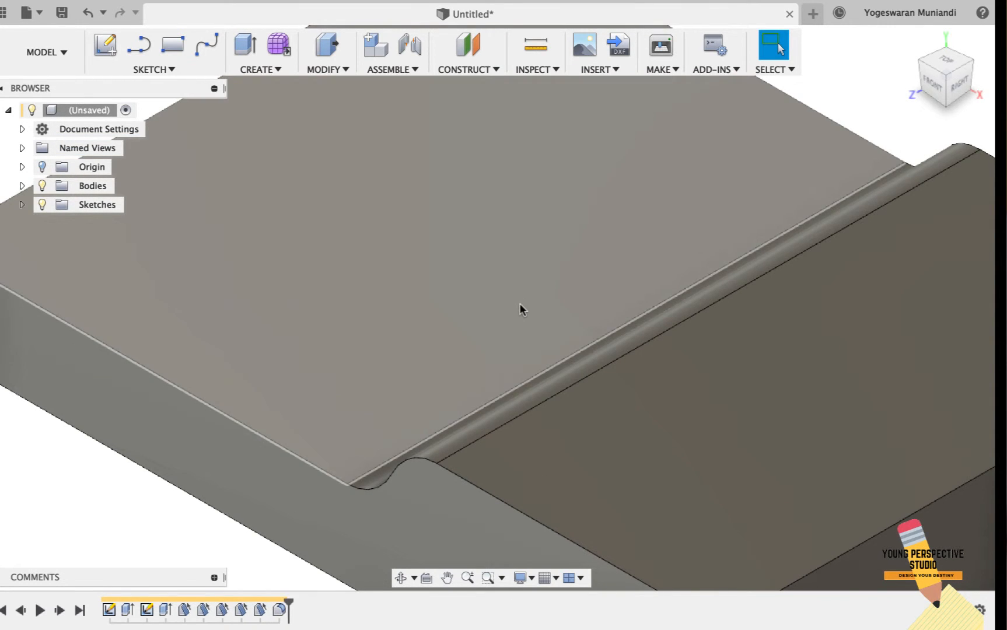
# Step: Fillet the stepped top edge chains along the block's front and back sides with a constant 15 mm radius
pyautogui.scroll(2, 568, 237)
pyautogui.scroll(-1, 568, 237)
pyautogui.scroll(1, 568, 237)
pyautogui.moveTo(841, 3)
pyautogui.scroll(-5, 738, 268)
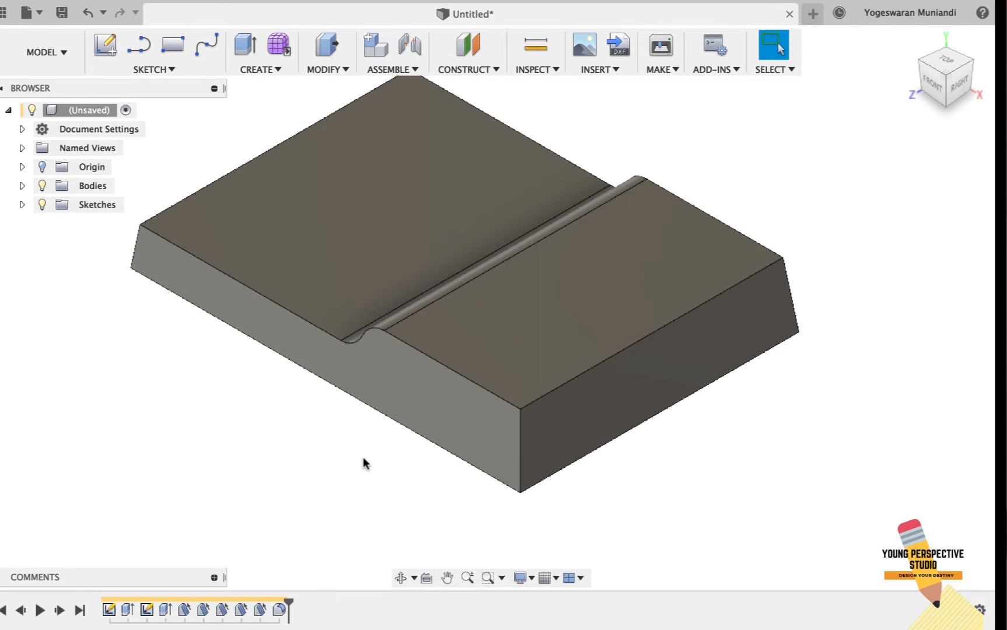
pyautogui.scroll(3, 358, 461)
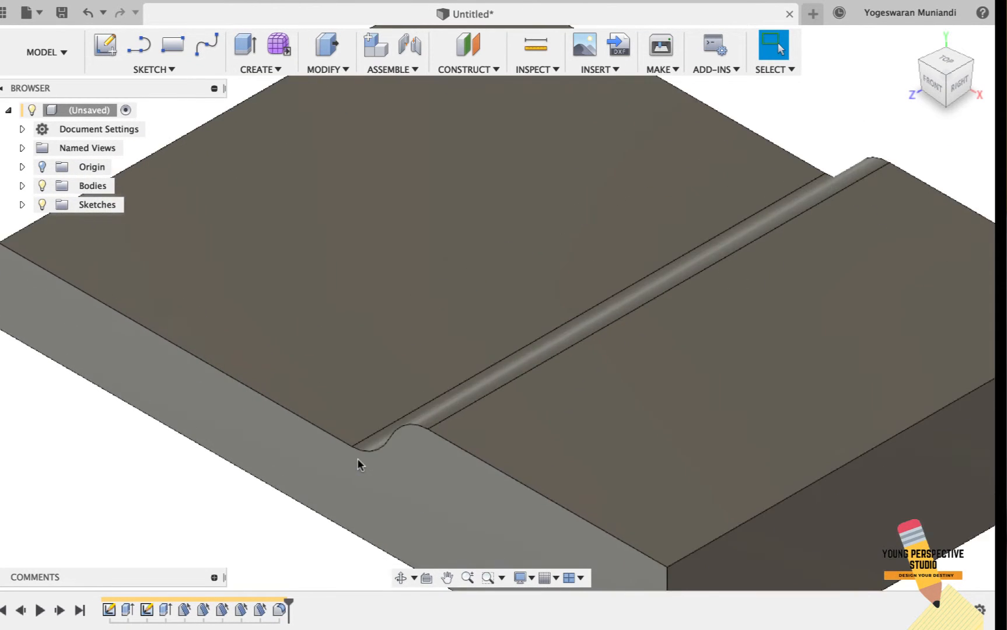
pyautogui.scroll(-2, 358, 461)
pyautogui.click(335, 69)
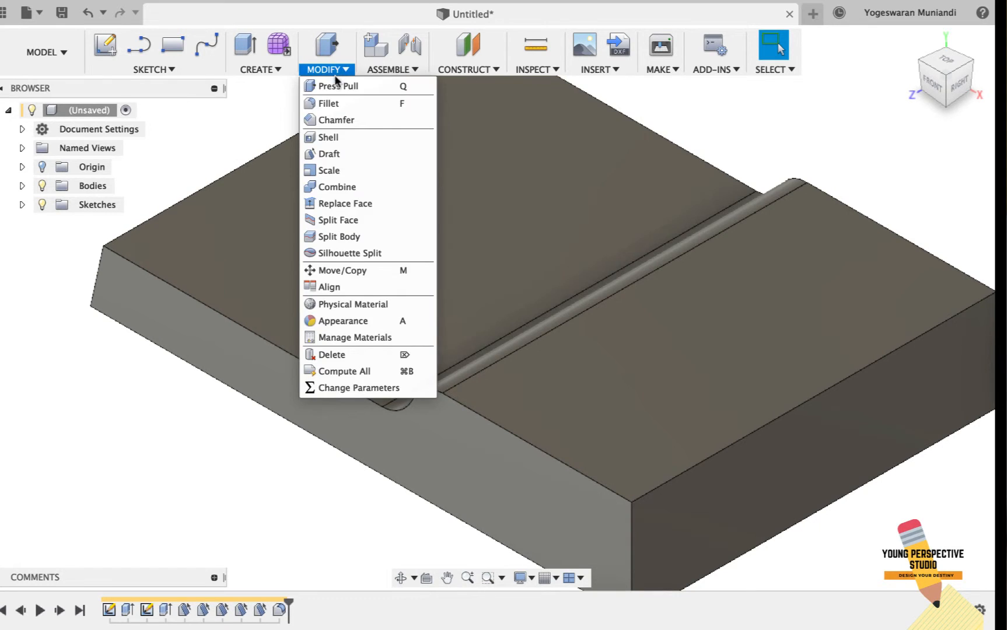
pyautogui.click(341, 100)
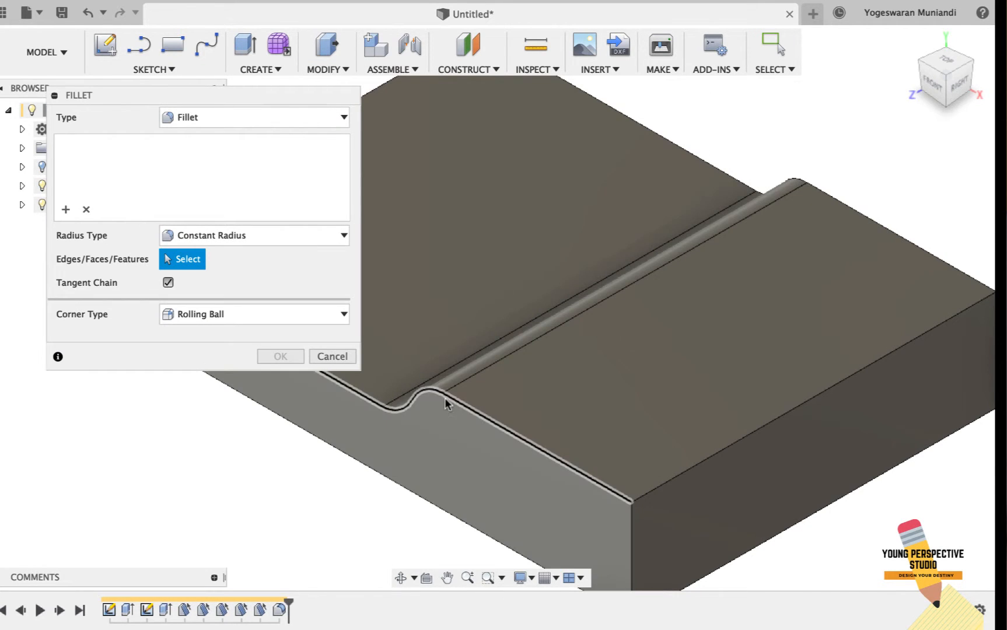
pyautogui.click(446, 398)
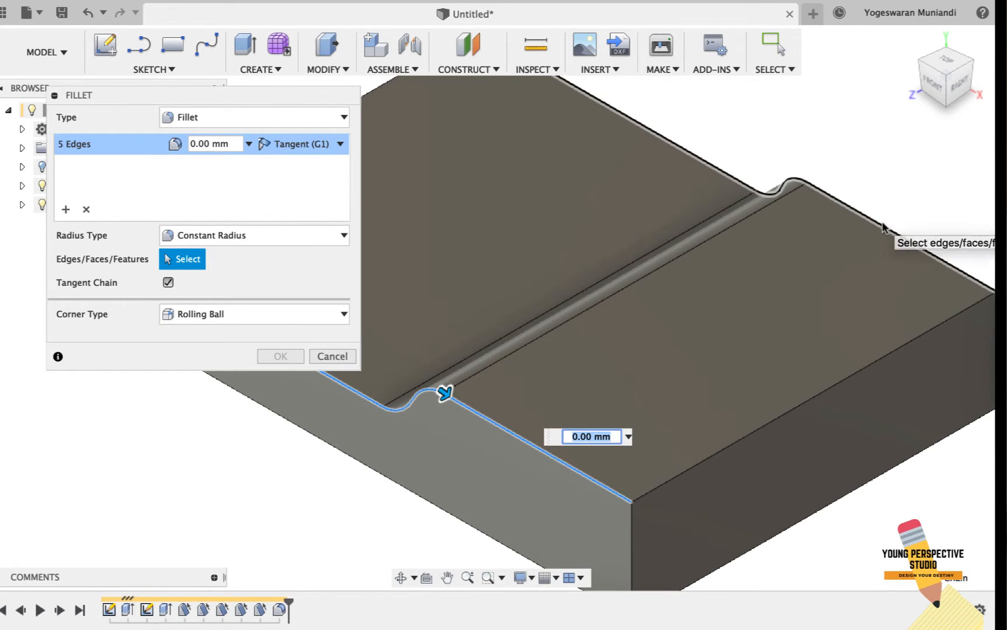
pyautogui.click(882, 225)
pyautogui.click(195, 144)
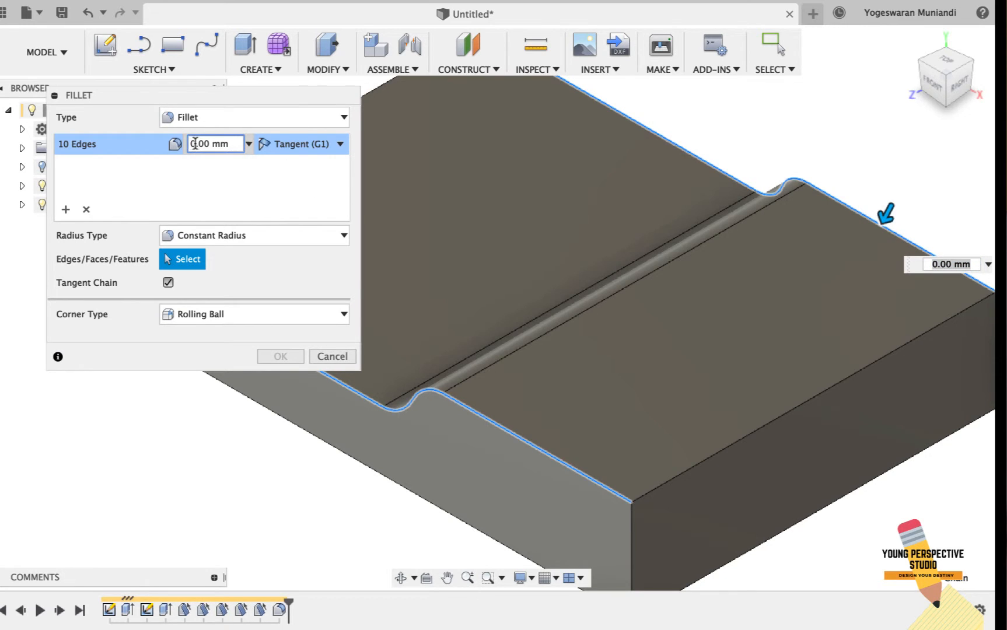
pyautogui.write('15')
pyautogui.press('Return')
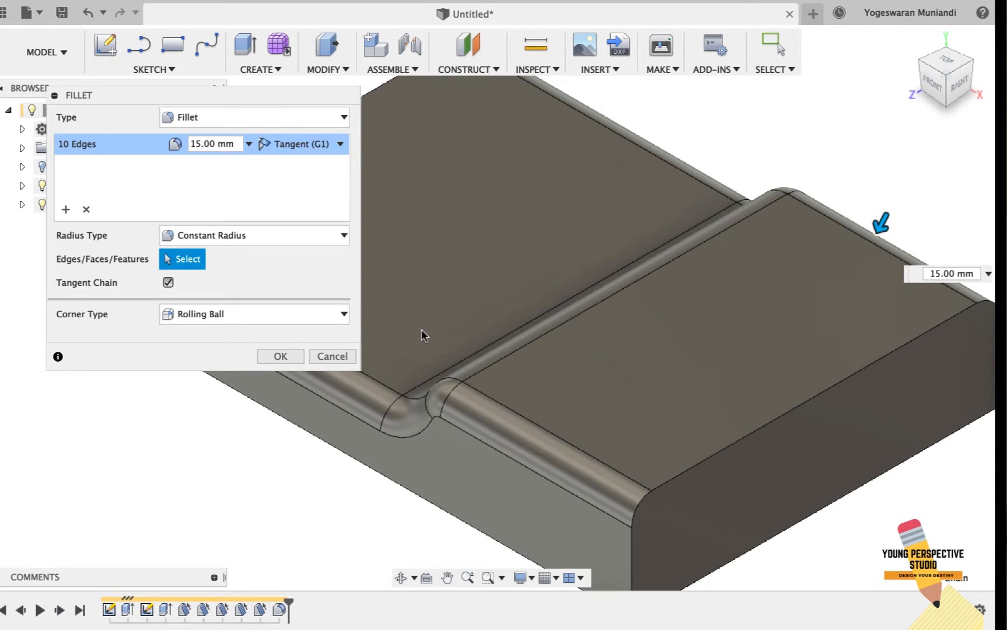
# Step: Add the block's four upright corner edges as a second fillet set, trying a 15 mm radius and settling on 10 mm
pyautogui.scroll(-3, 625, 431)
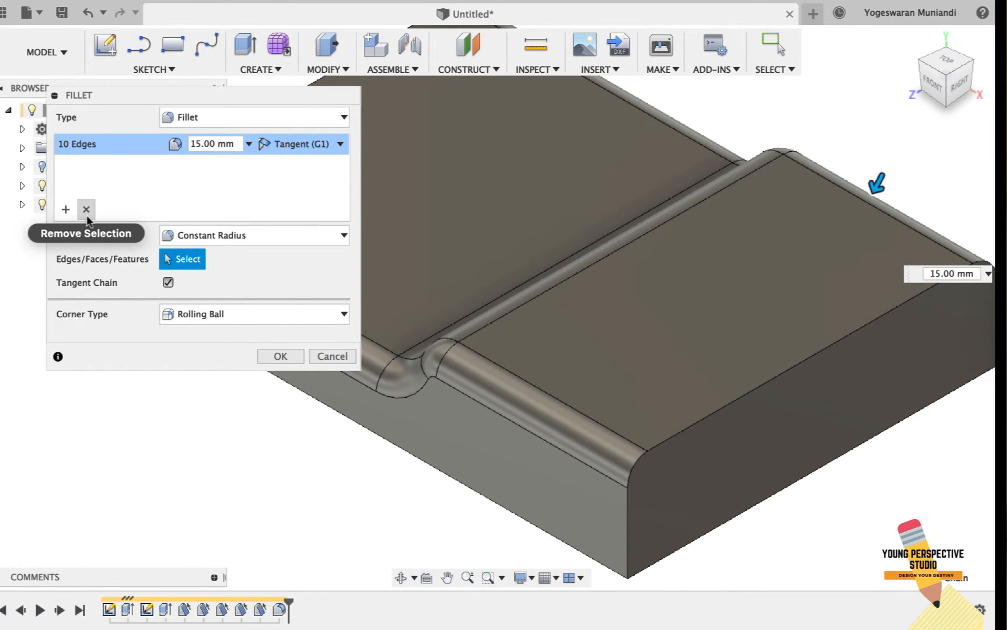
pyautogui.click(66, 209)
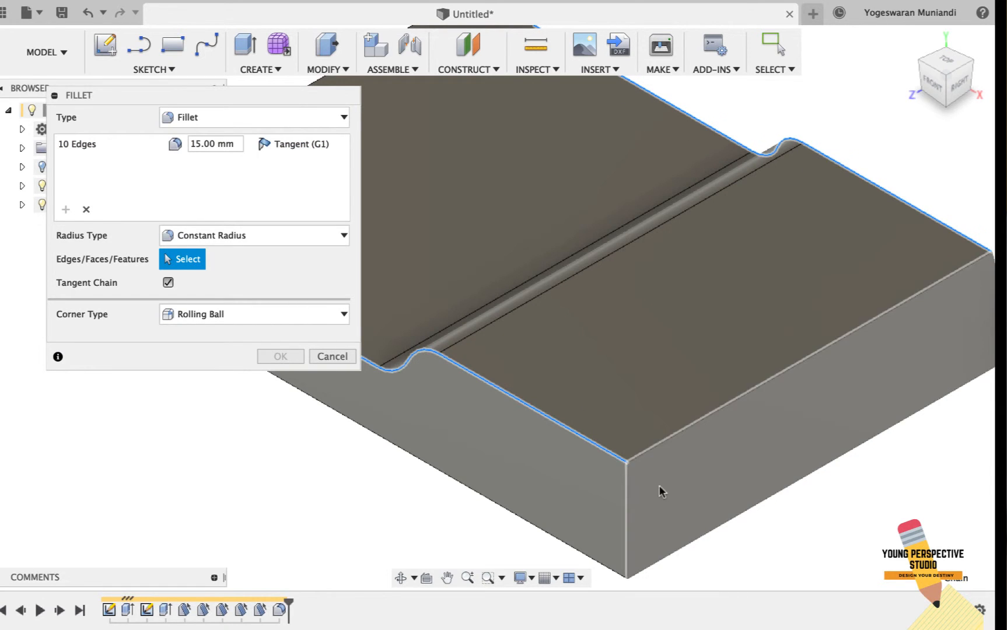
pyautogui.click(625, 488)
pyautogui.moveTo(902, 501); pyautogui.dragTo(756, 517, button='middle')
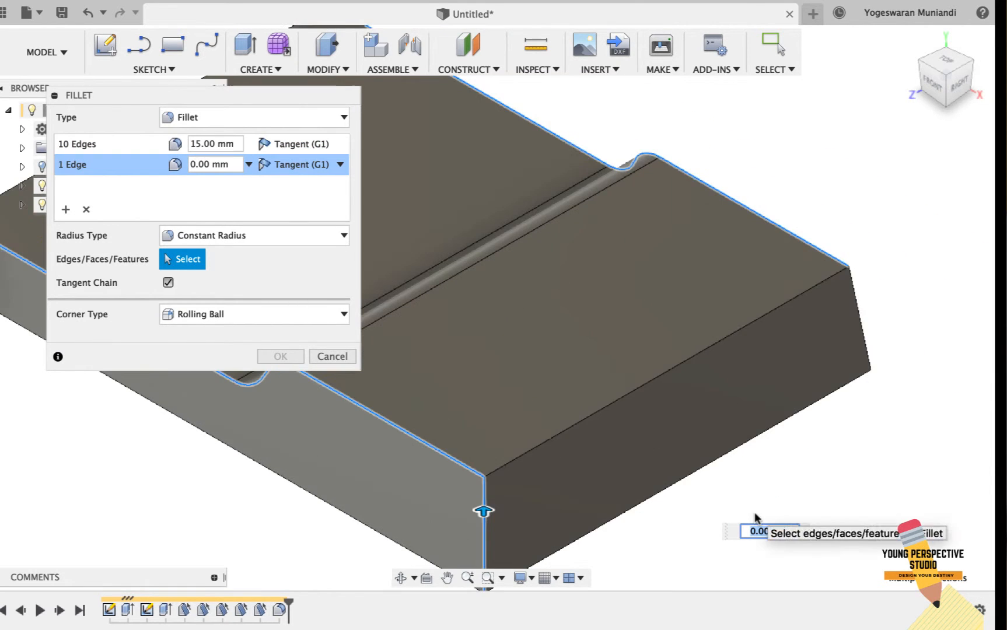
pyautogui.click(861, 327)
pyautogui.moveTo(610, 325); pyautogui.dragTo(727, 366, button='middle')
pyautogui.hscroll(-10, 727, 360)
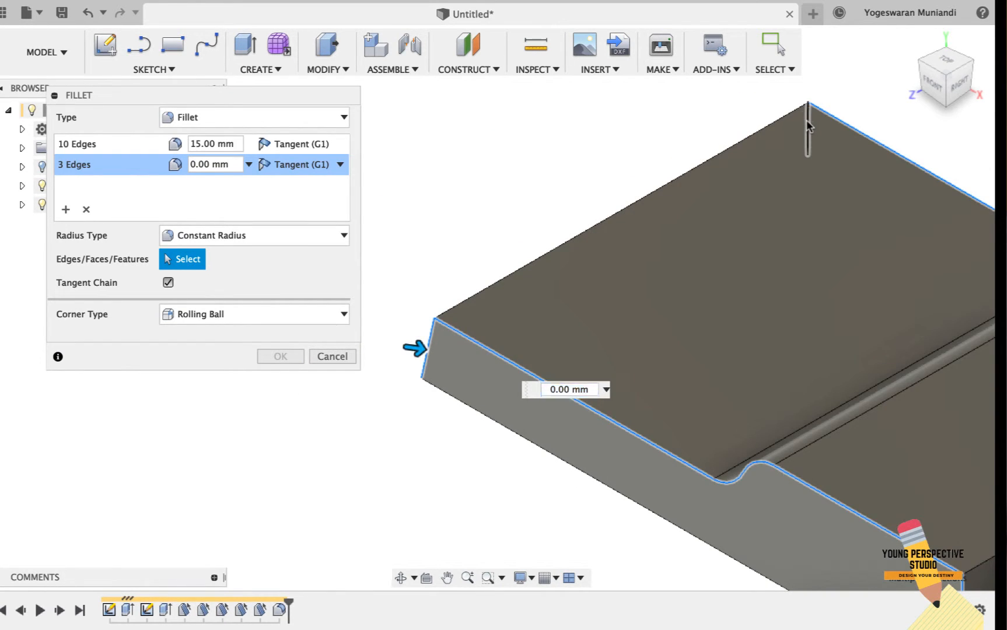
pyautogui.click(806, 116)
pyautogui.click(207, 165)
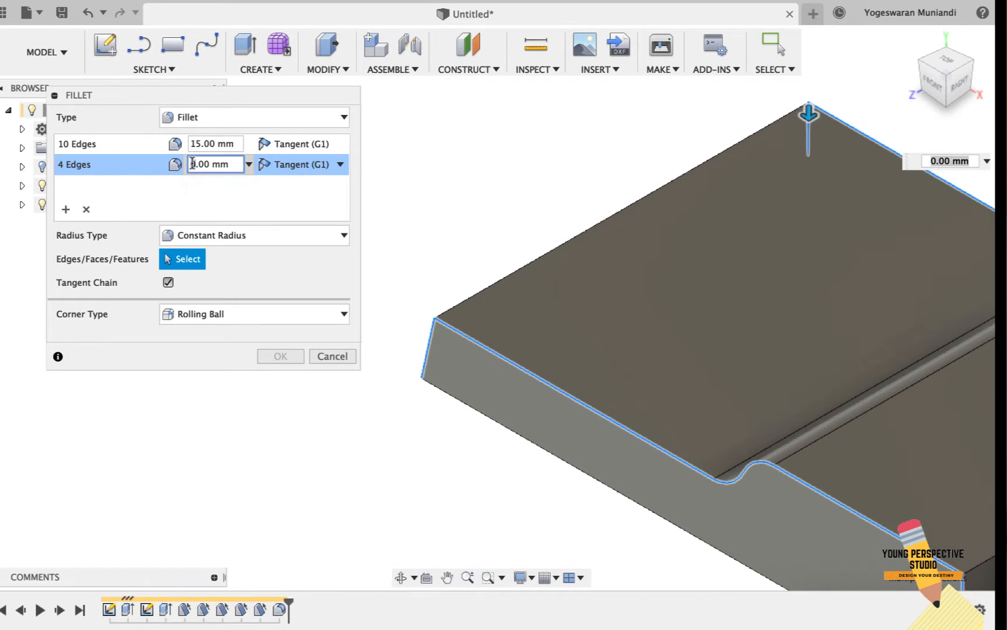
pyautogui.press('Return')
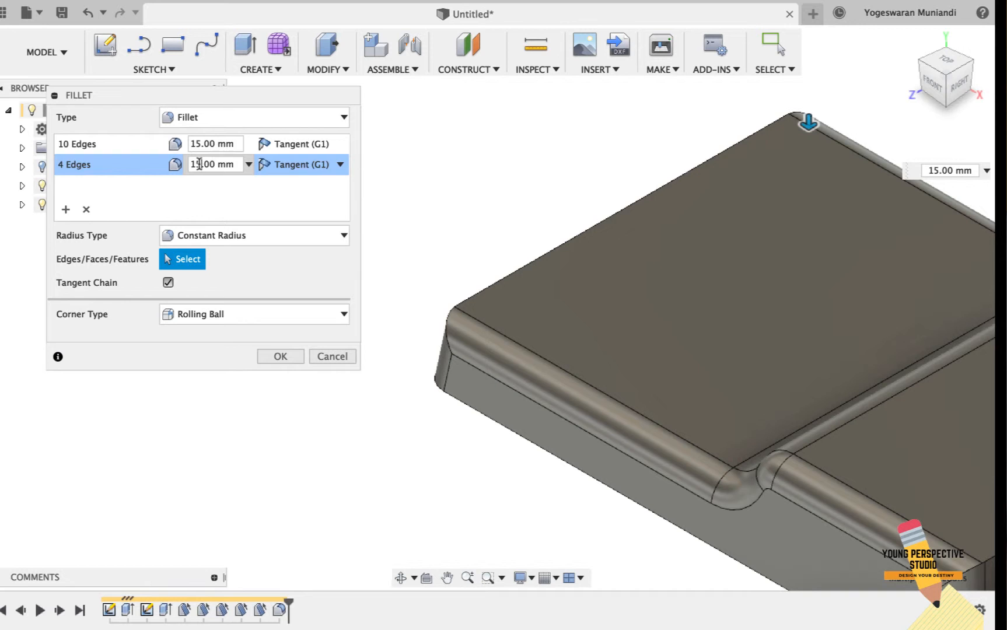
pyautogui.press('Return')
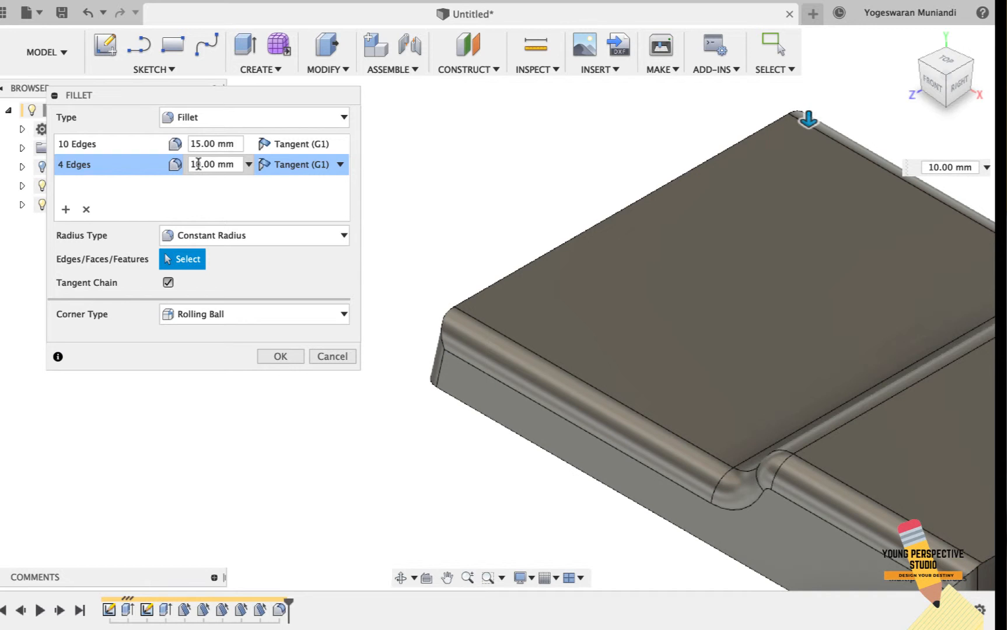
pyautogui.click(199, 164)
pyautogui.click(280, 356)
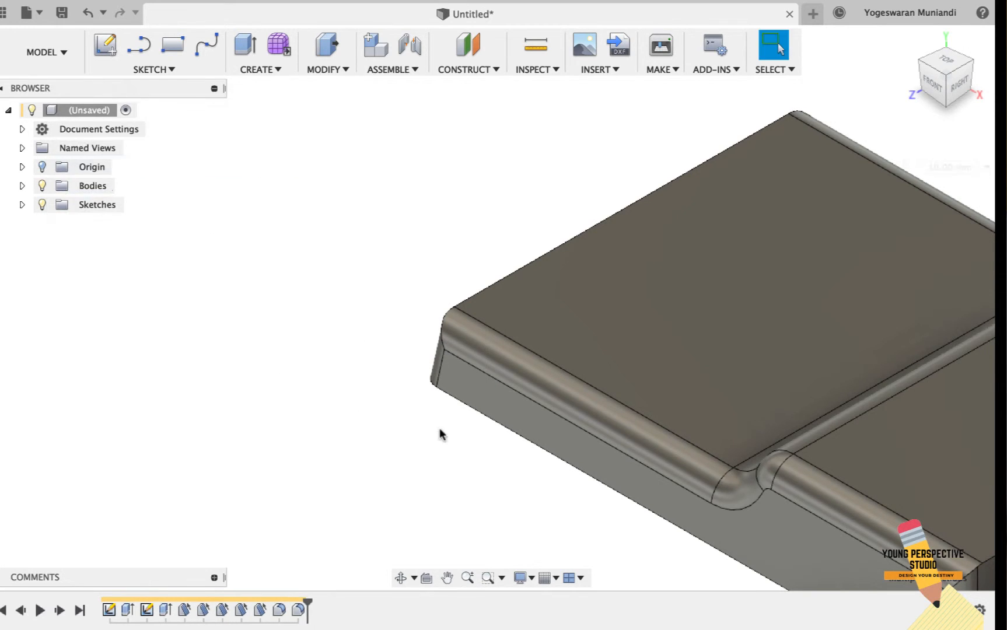
# Step: Edit the latest fillet feature to add the raised end's top edge as a third set with a 10 mm radius
pyautogui.press('F6')
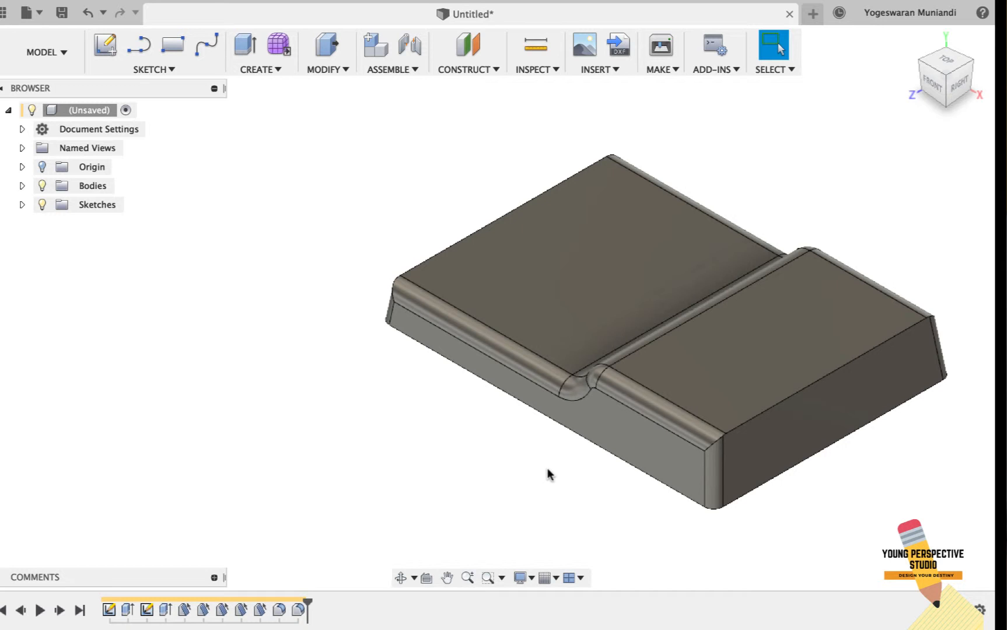
pyautogui.rightClick(298, 610)
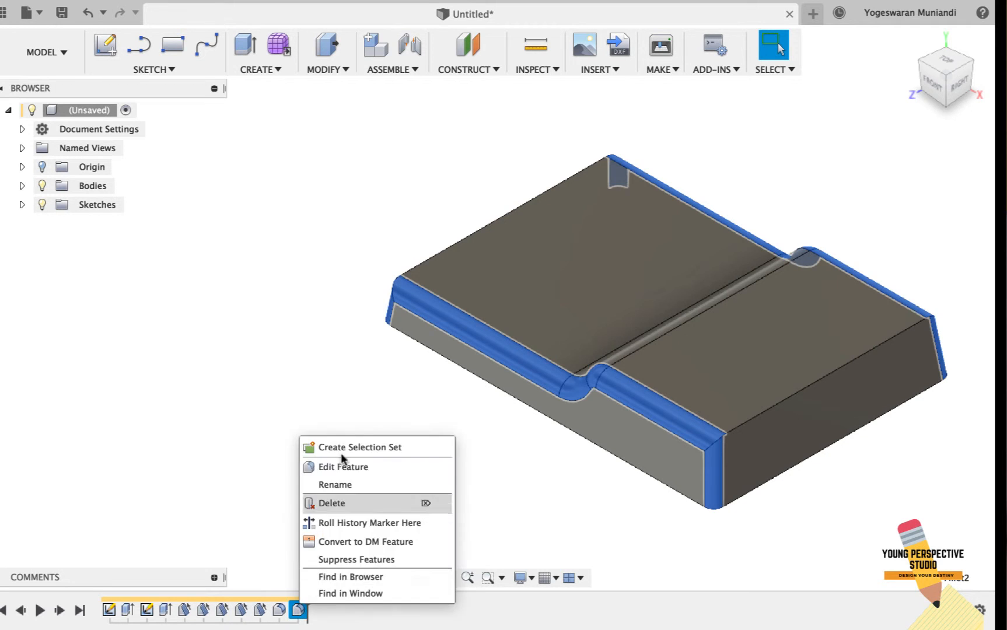
pyautogui.click(346, 464)
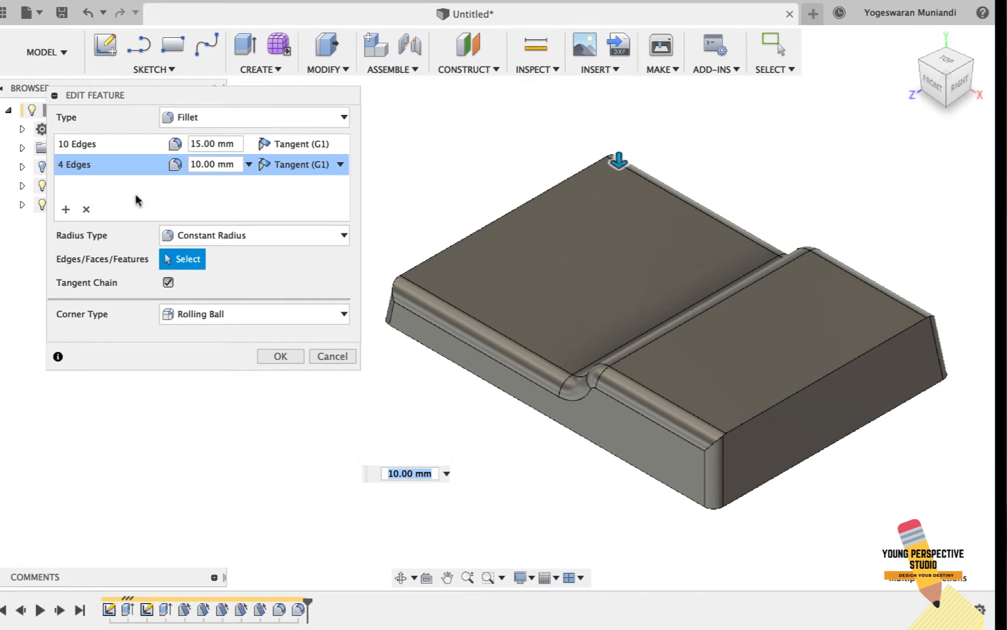
pyautogui.click(66, 210)
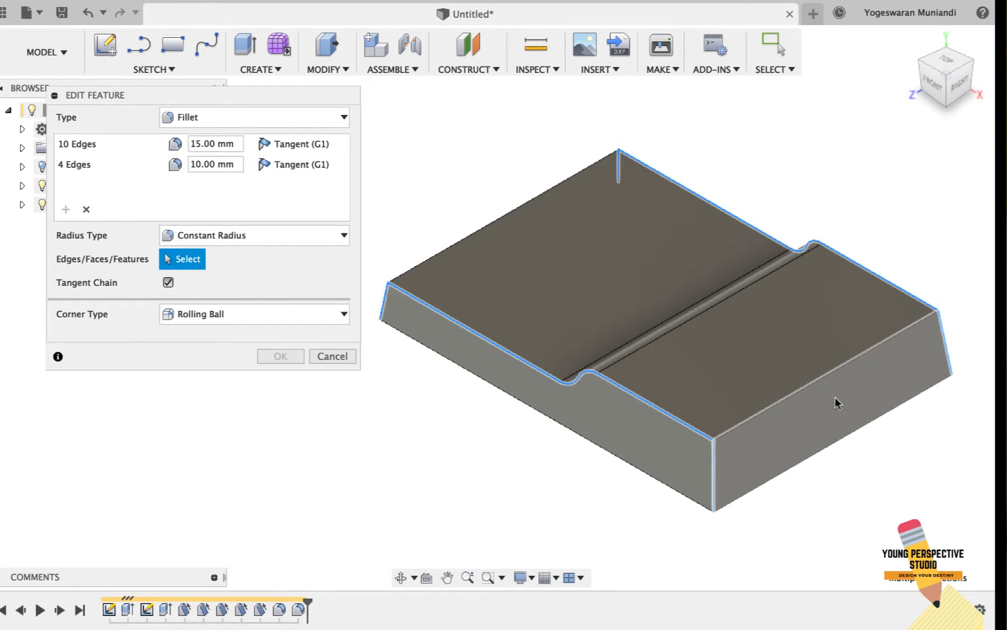
pyautogui.click(806, 387)
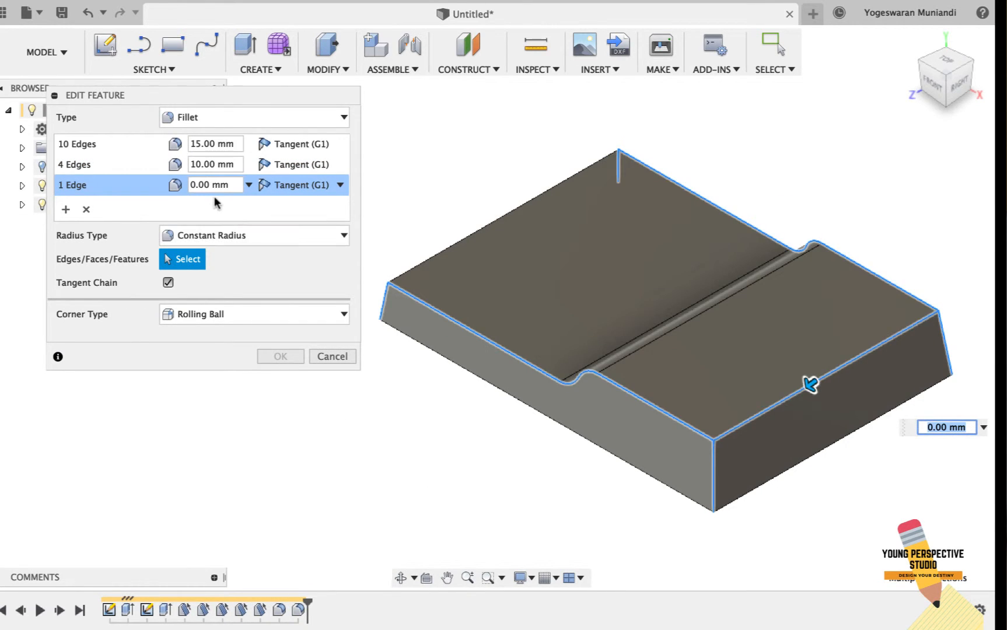
pyautogui.click(193, 186)
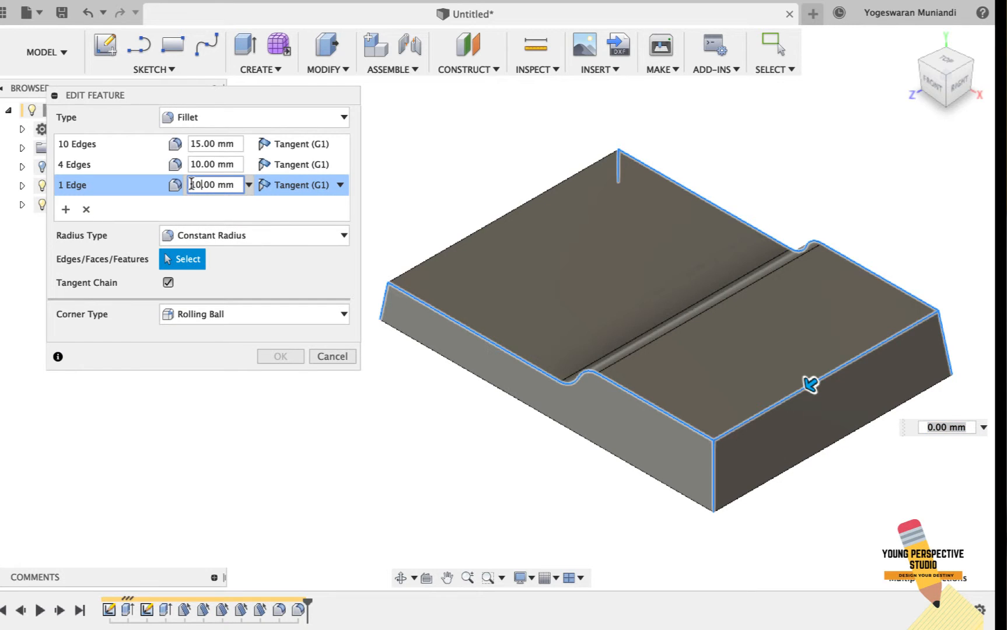
pyautogui.write('1')
pyautogui.press('Return')
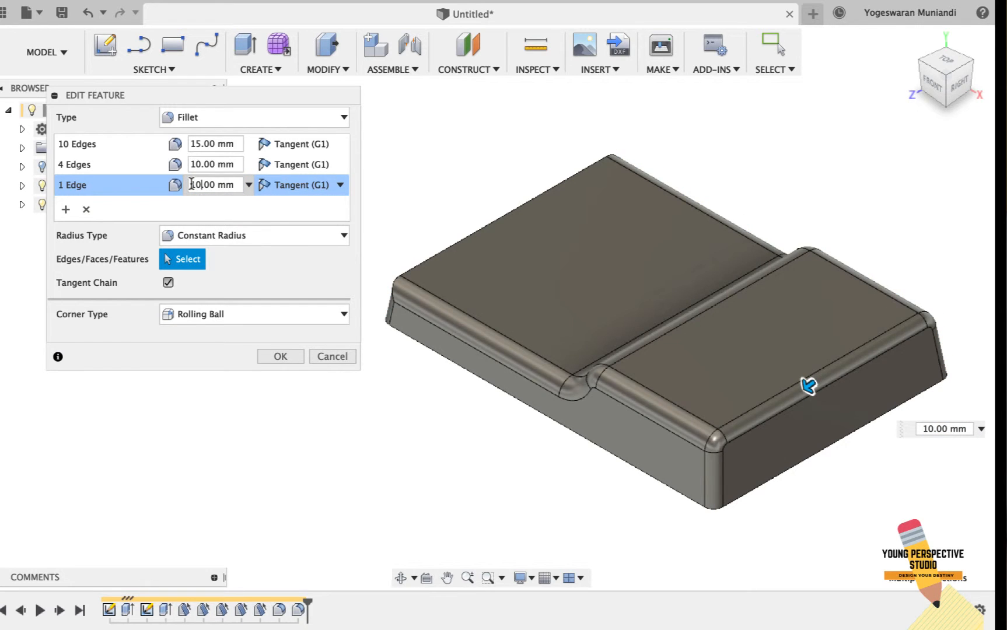
# Step: Add the lower end's top edge as a fourth fillet set with a 10 mm radius and finish the feature edit
pyautogui.click(86, 209)
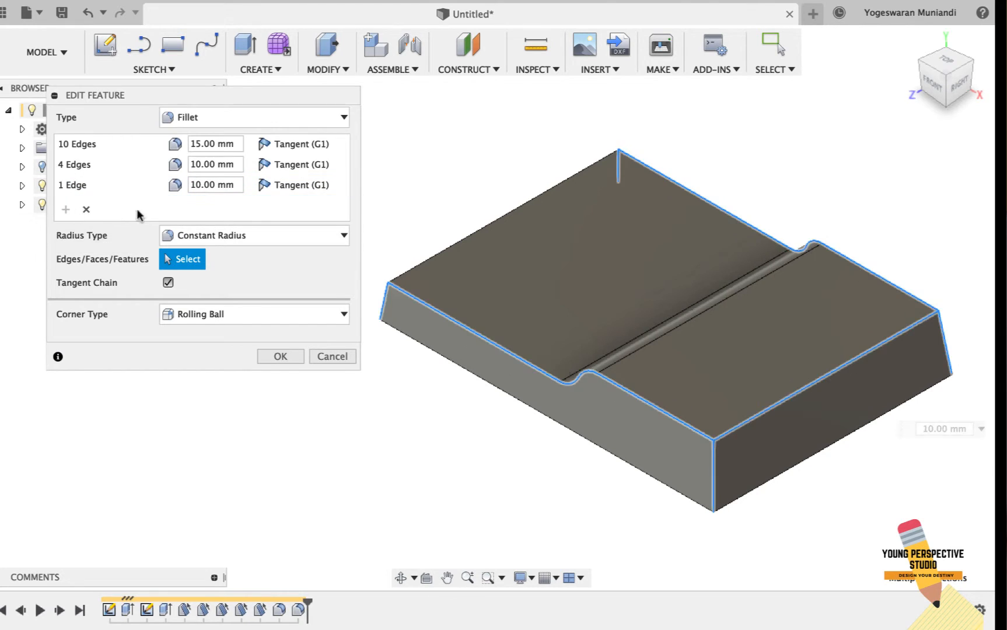
pyautogui.click(494, 220)
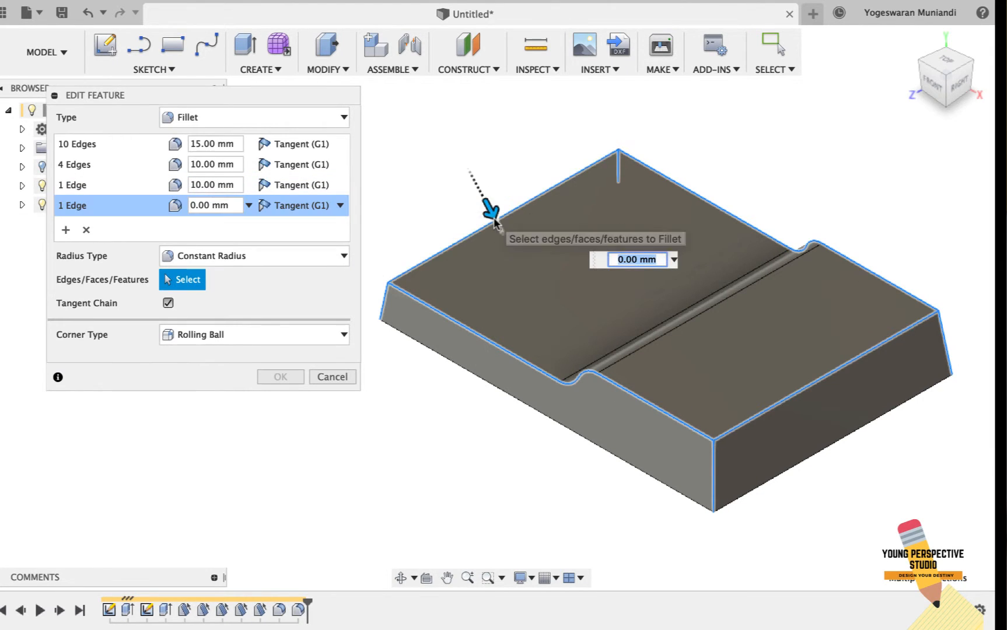
pyautogui.click(190, 204)
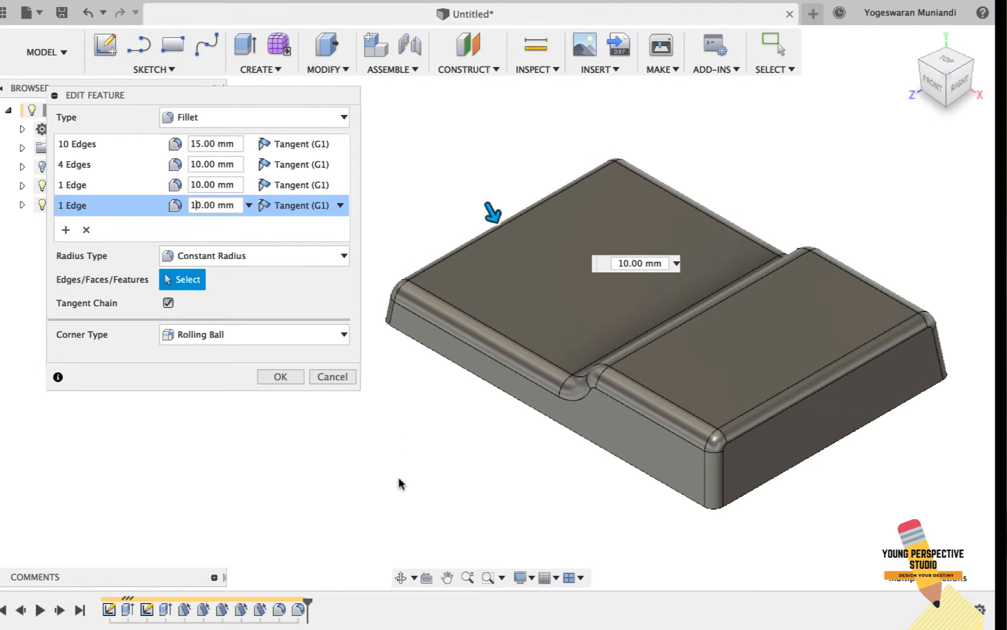
pyautogui.click(275, 377)
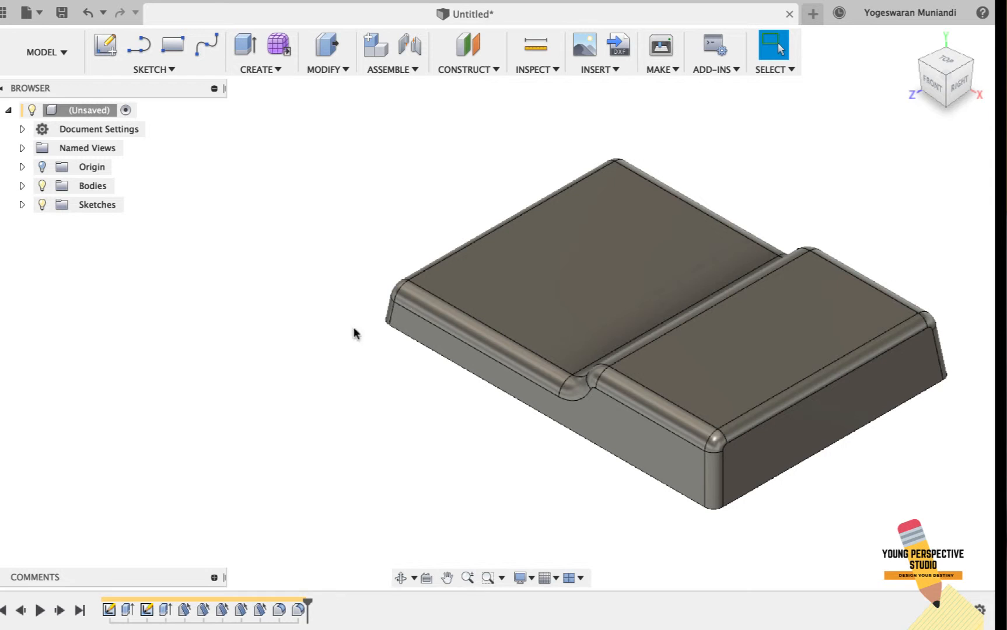
# Step: Shell the block to a 10 mm inside wall thickness, removing its flat underside face
pyautogui.click(322, 67)
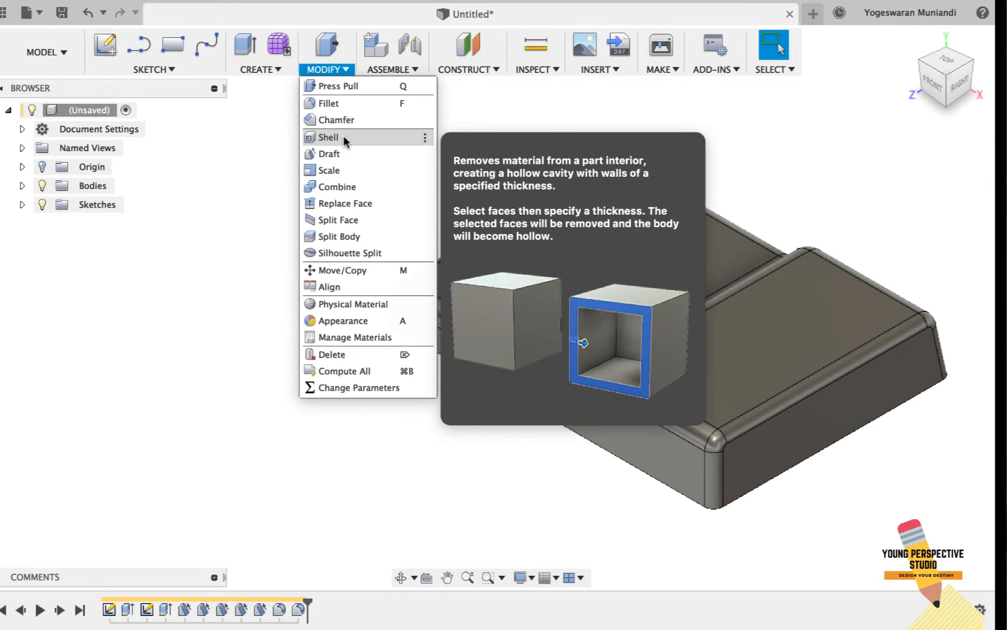
pyautogui.click(343, 137)
pyautogui.moveTo(926, 92); pyautogui.dragTo(909, 86)
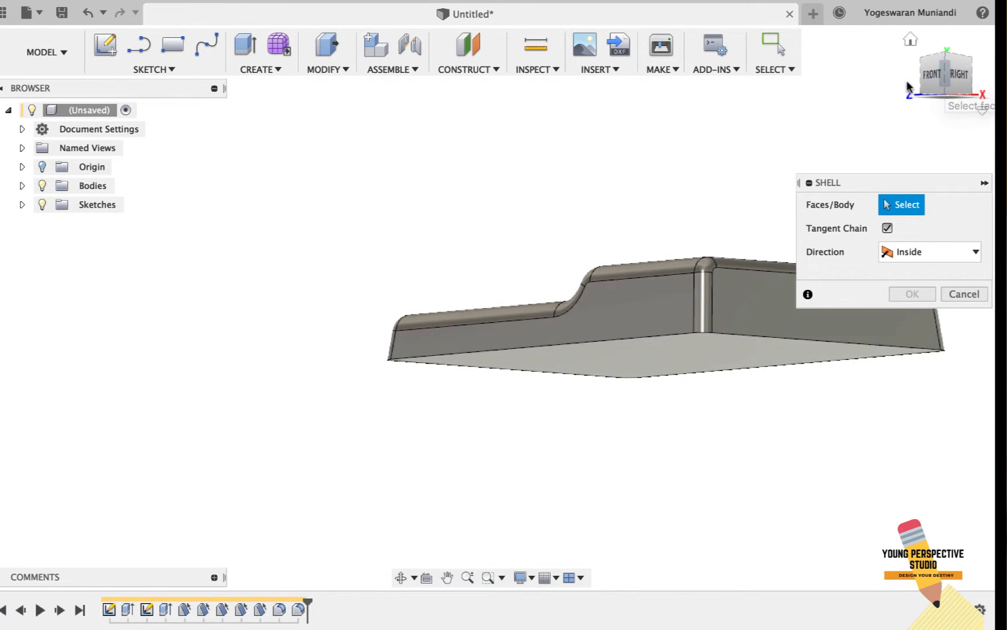
pyautogui.click(736, 351)
pyautogui.click(901, 252)
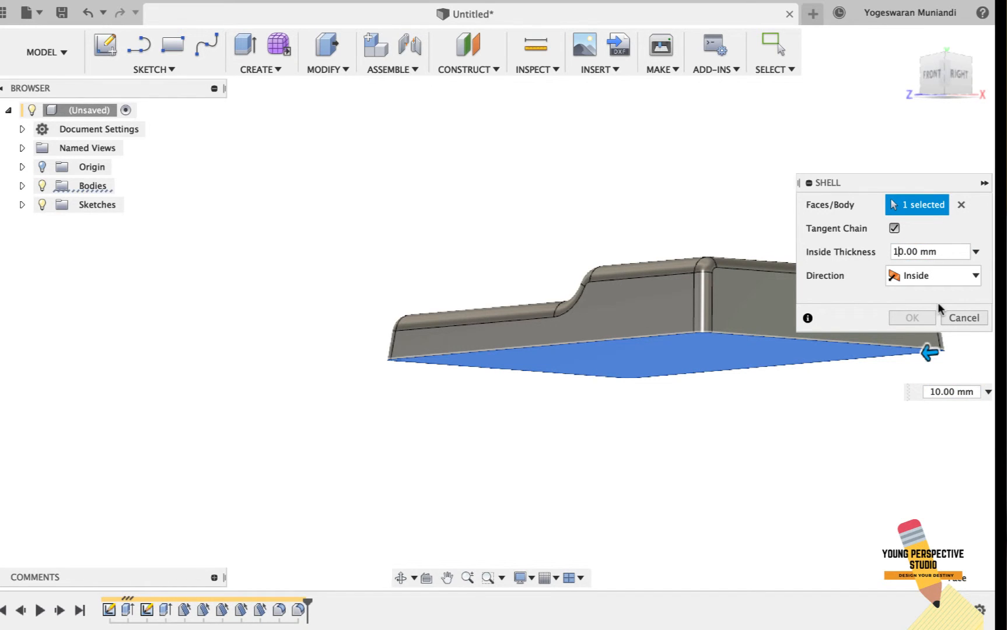
pyautogui.click(911, 318)
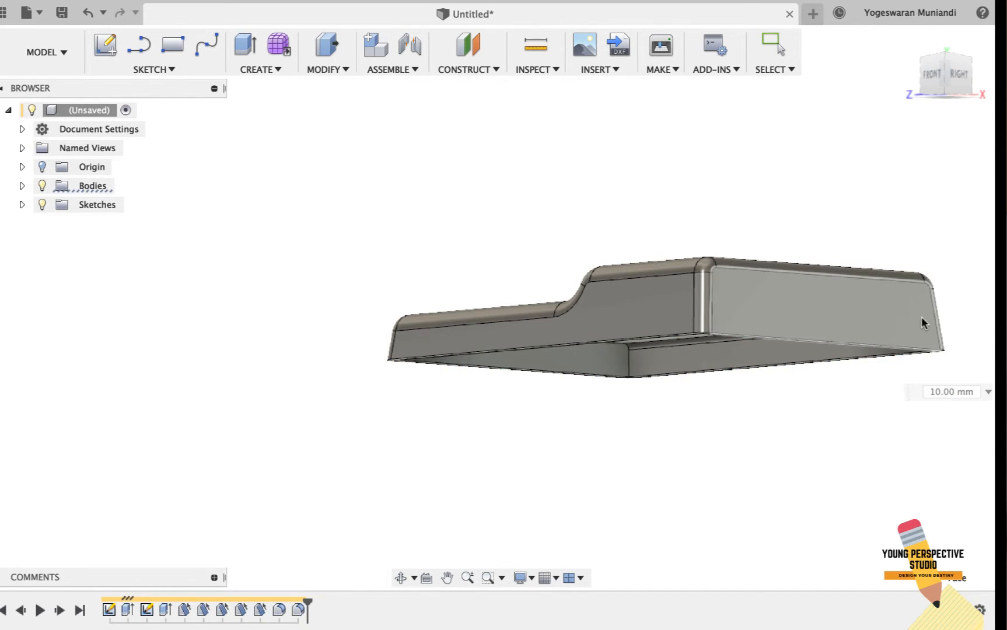
# Step: Examine the shelled tray's hollow interior and outer shape from several viewing angles
pyautogui.moveTo(937, 66)
pyautogui.mouseDown()
pyautogui.moveTo(958, 104)
pyautogui.moveTo(517, 405)
pyautogui.mouseUp()
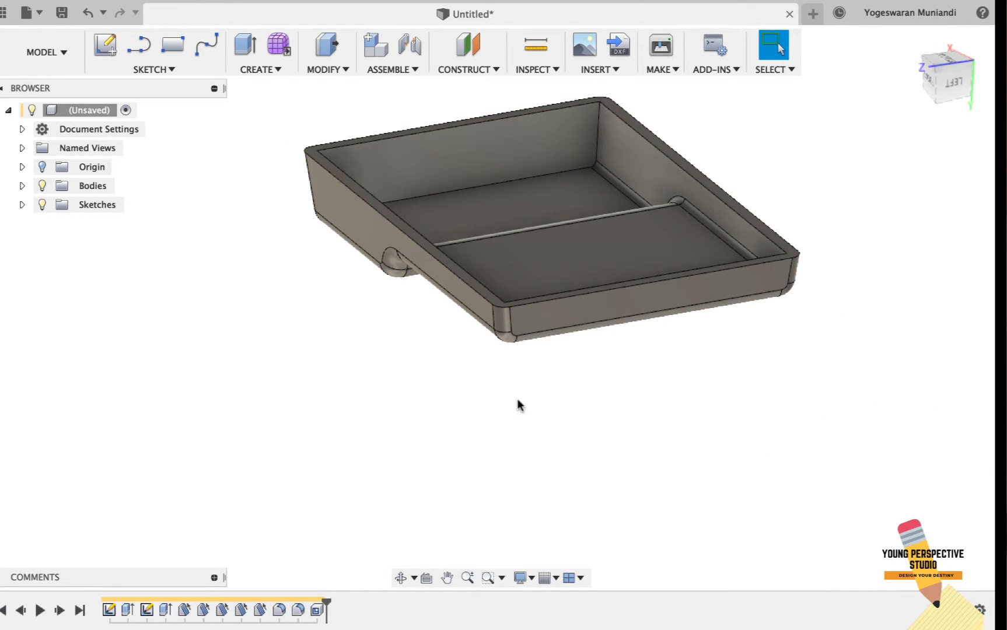
pyautogui.moveTo(951, 88)
pyautogui.mouseDown()
pyautogui.moveTo(919, 124)
pyautogui.moveTo(757, 87)
pyautogui.mouseUp()
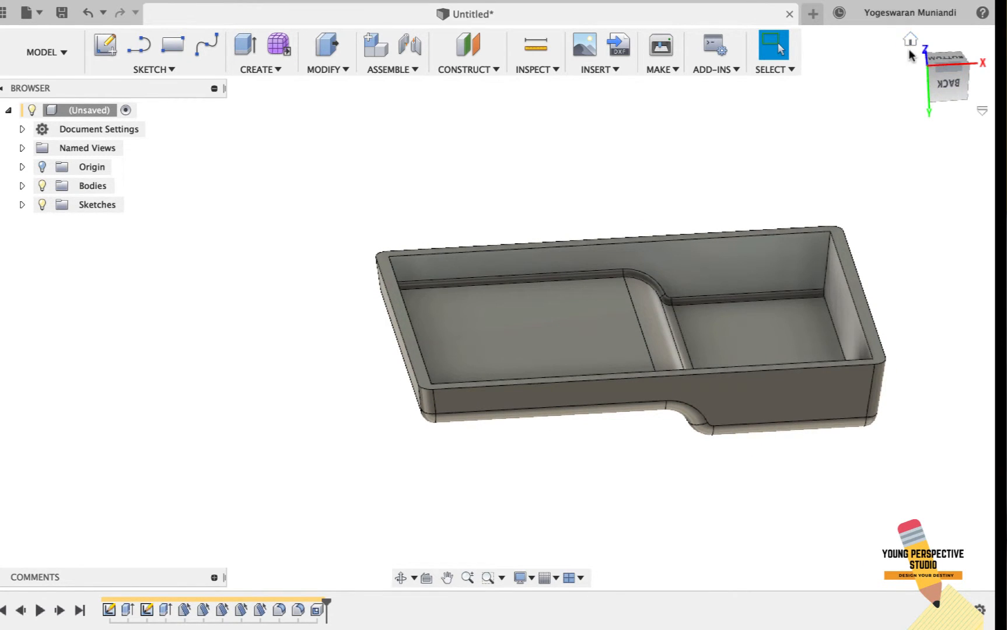
pyautogui.click(909, 39)
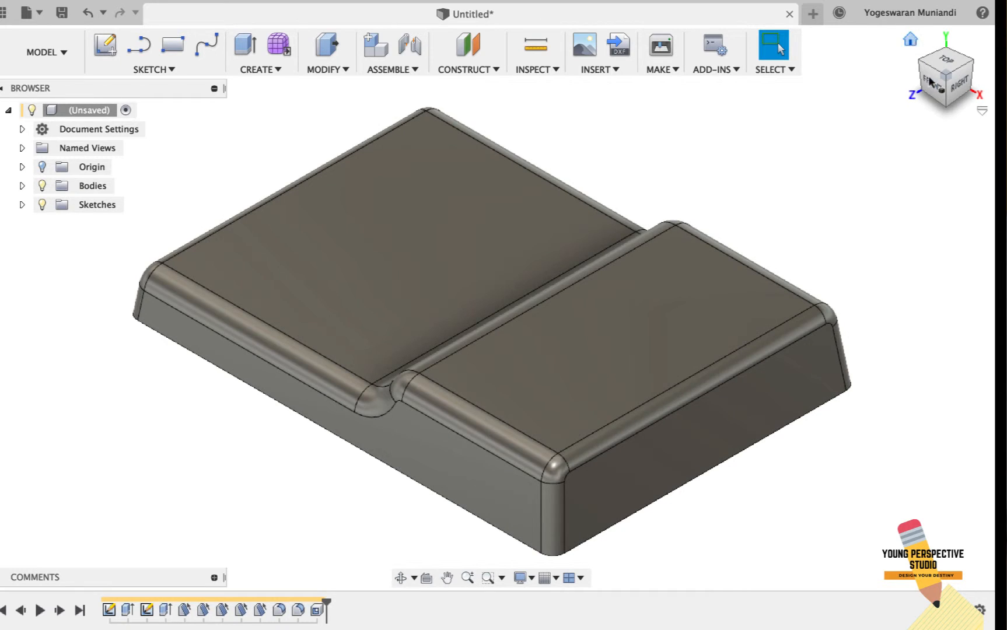
pyautogui.moveTo(937, 62); pyautogui.dragTo(945, 126)
pyautogui.keyDown('shift'); pyautogui.moveTo(671, 234); pyautogui.dragTo(789, 230, button='middle'); pyautogui.keyUp('shift')
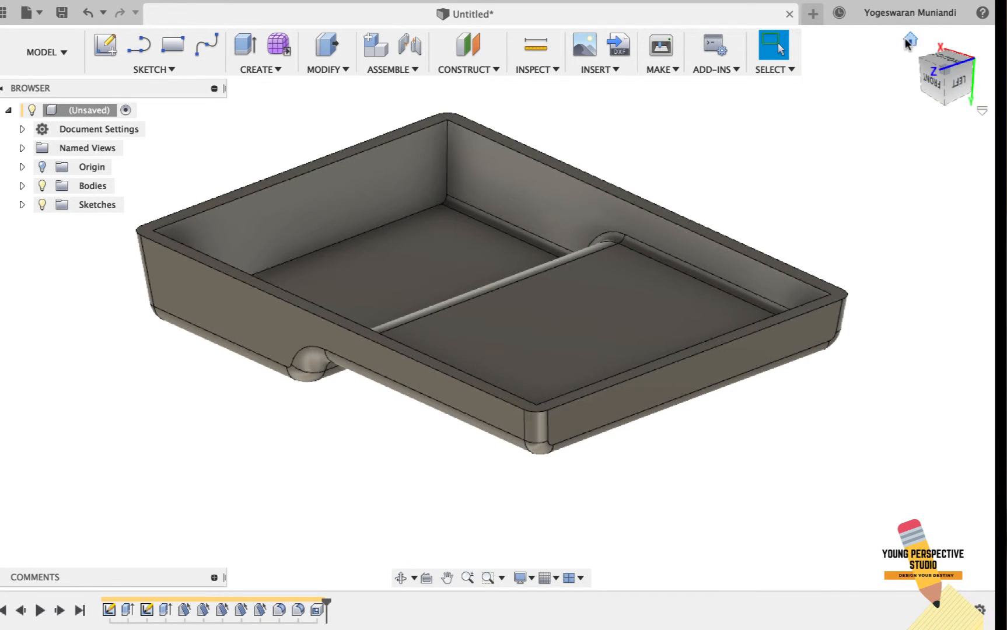
pyautogui.click(908, 41)
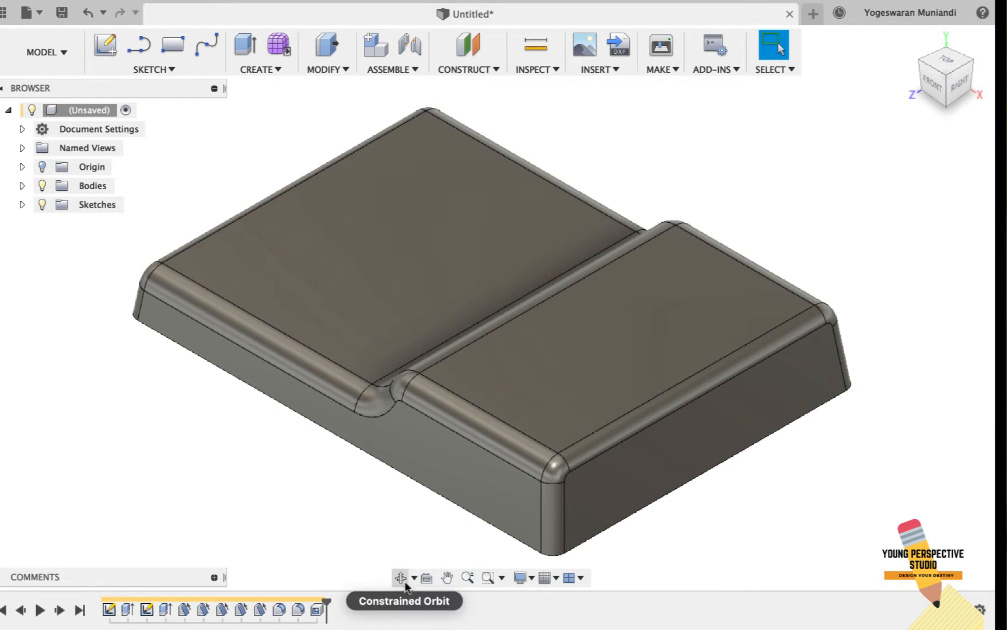
pyautogui.click(411, 579)
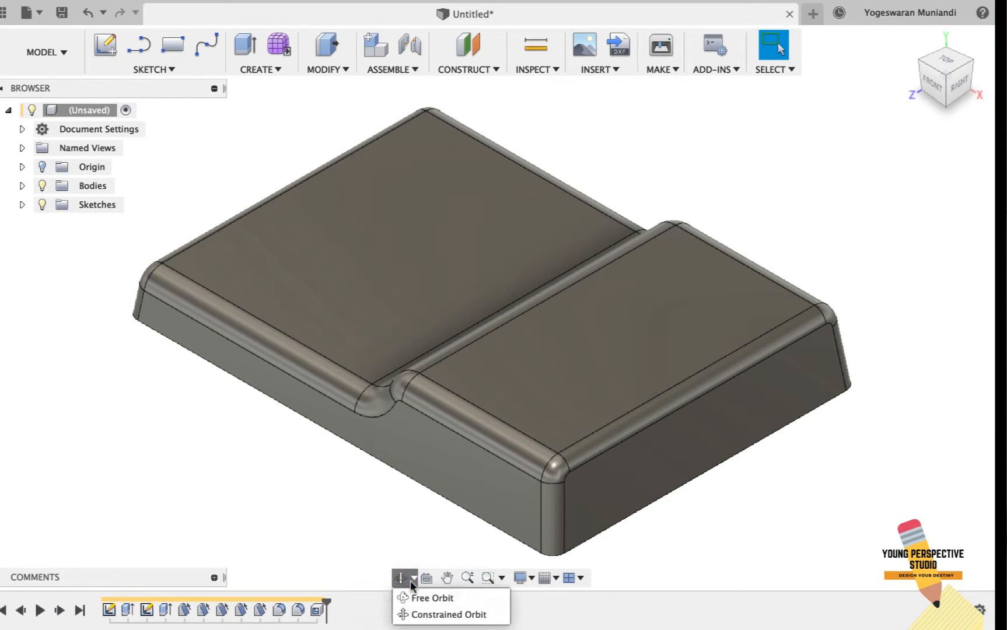
pyautogui.click(436, 614)
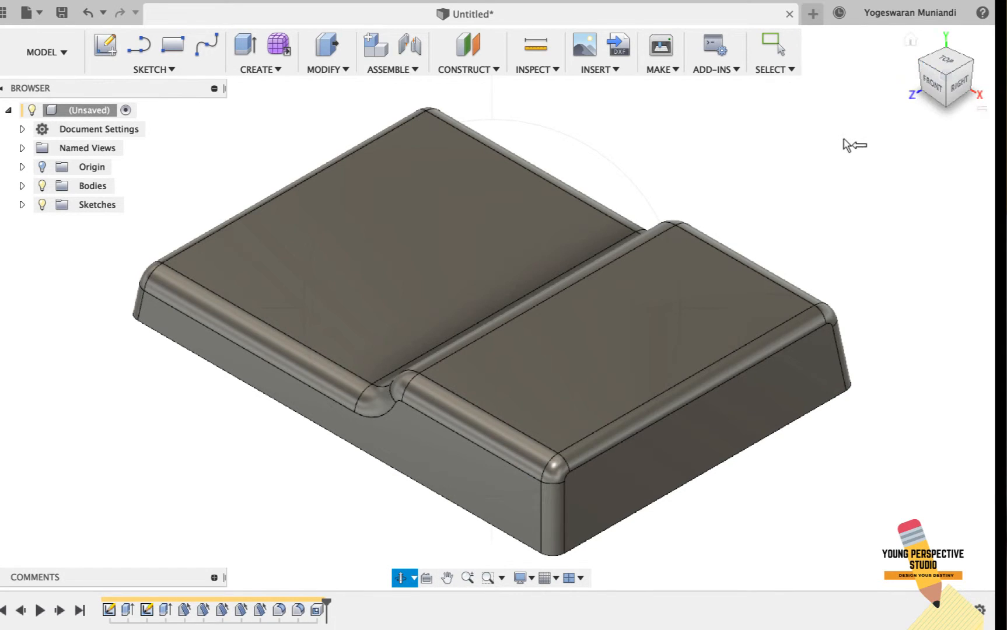
pyautogui.press('Escape')
# Step: Set the view with the tray's open side facing up as Home using Fit to View, and test it
pyautogui.moveTo(946, 70)
pyautogui.mouseDown()
pyautogui.moveTo(951, 100)
pyautogui.moveTo(969, 92)
pyautogui.moveTo(953, 76)
pyautogui.moveTo(979, 206)
pyautogui.mouseUp()
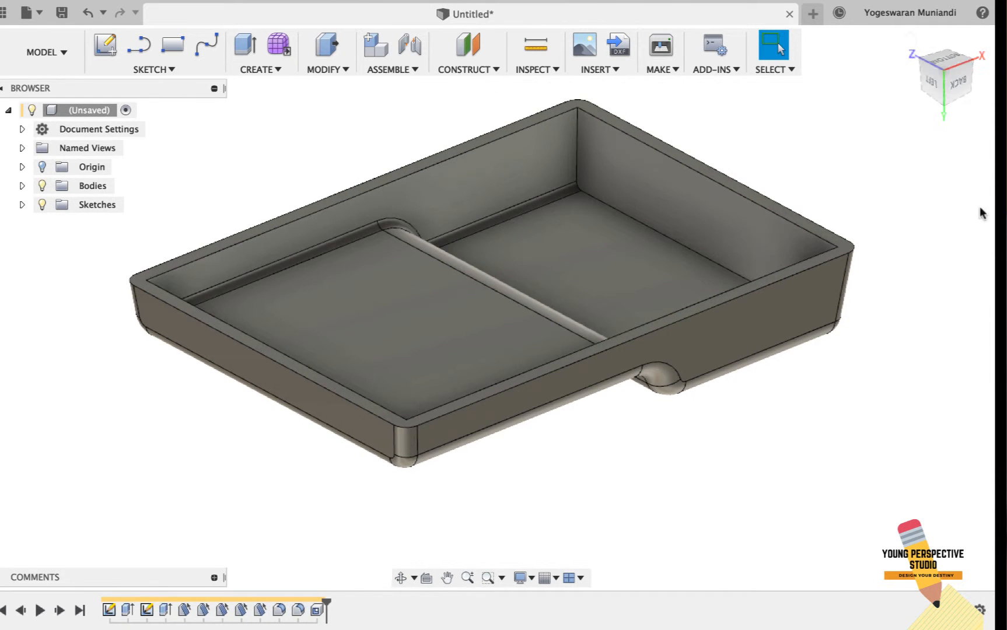
pyautogui.click(983, 110)
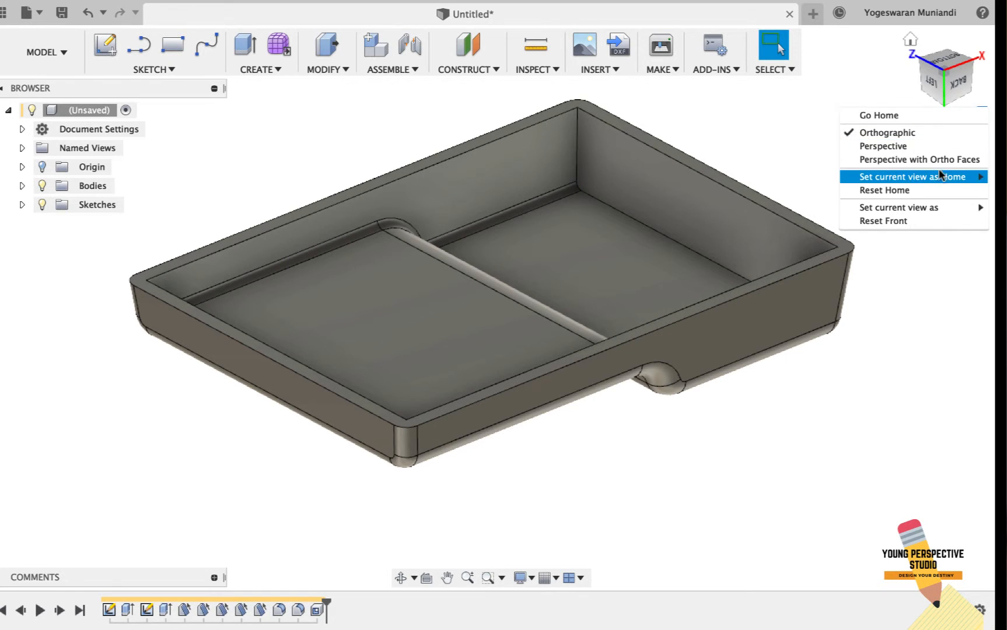
pyautogui.moveTo(938, 177)
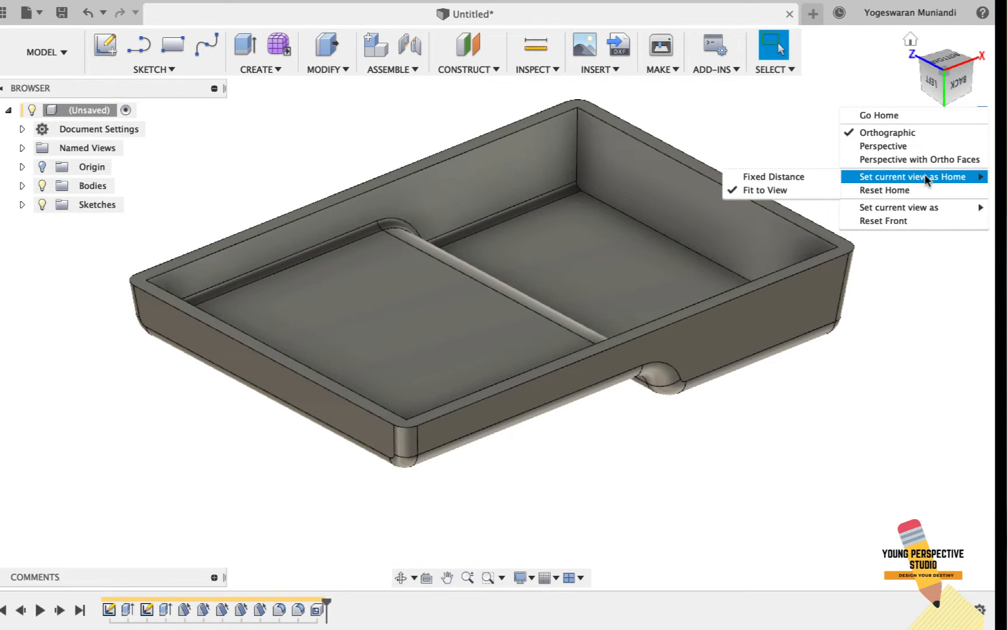
pyautogui.click(813, 189)
pyautogui.moveTo(958, 88); pyautogui.dragTo(962, 90)
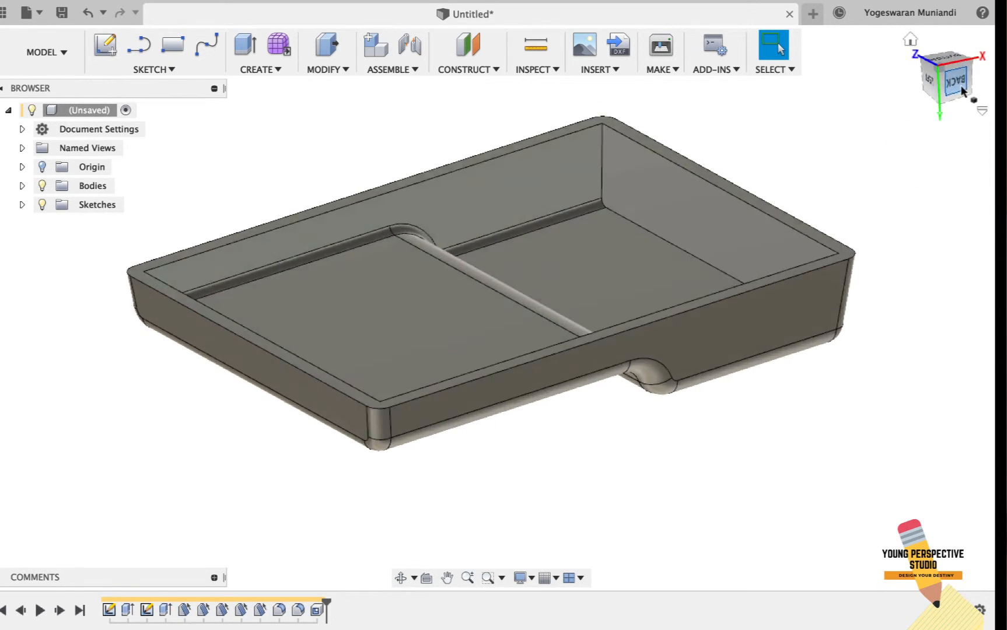
pyautogui.click(963, 91)
pyautogui.click(911, 41)
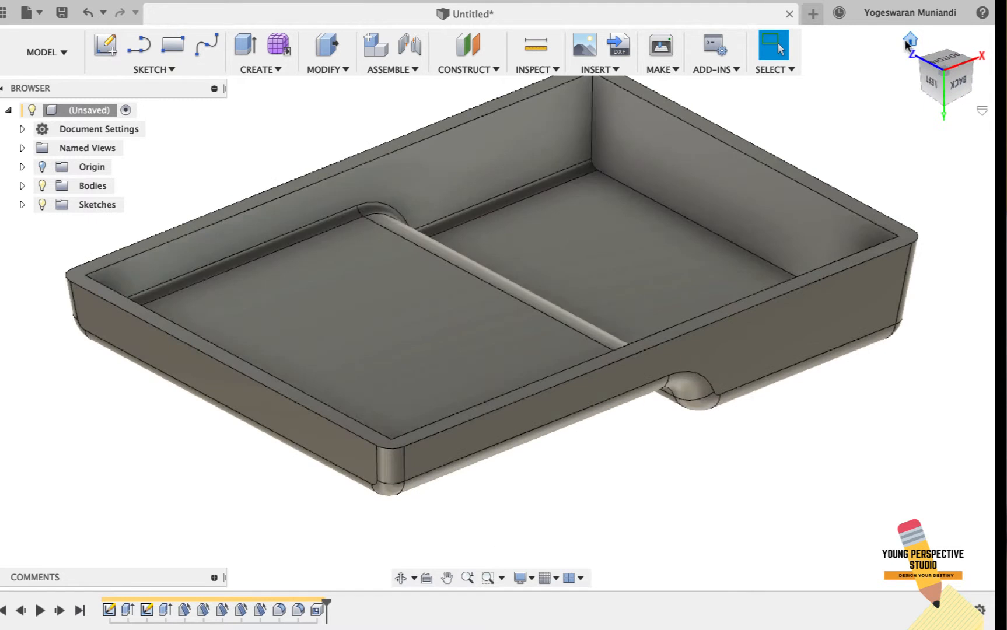
pyautogui.click(956, 62)
pyautogui.click(911, 41)
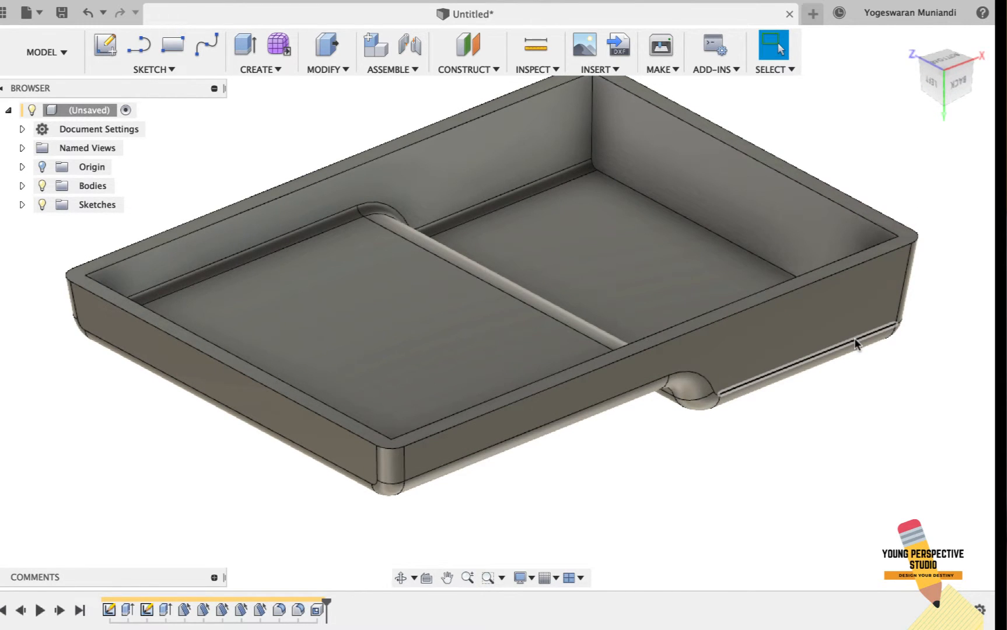
# Step: Fillet the inner edge chains at both ends of the tray's cavity with a constant 5 mm radius
pyautogui.scroll(3, 855, 344)
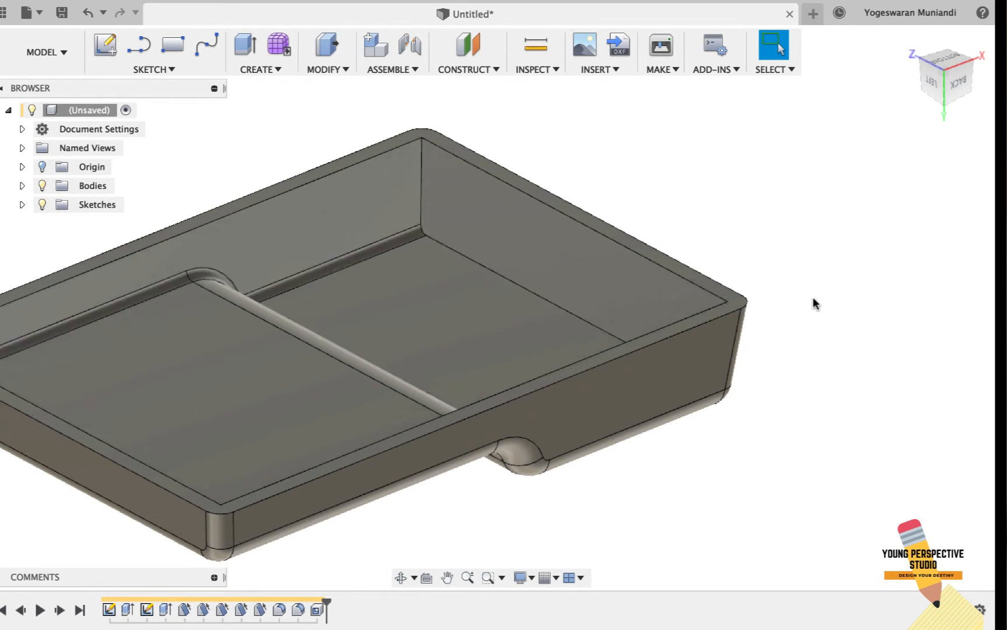
pyautogui.hscroll(-5, 813, 297)
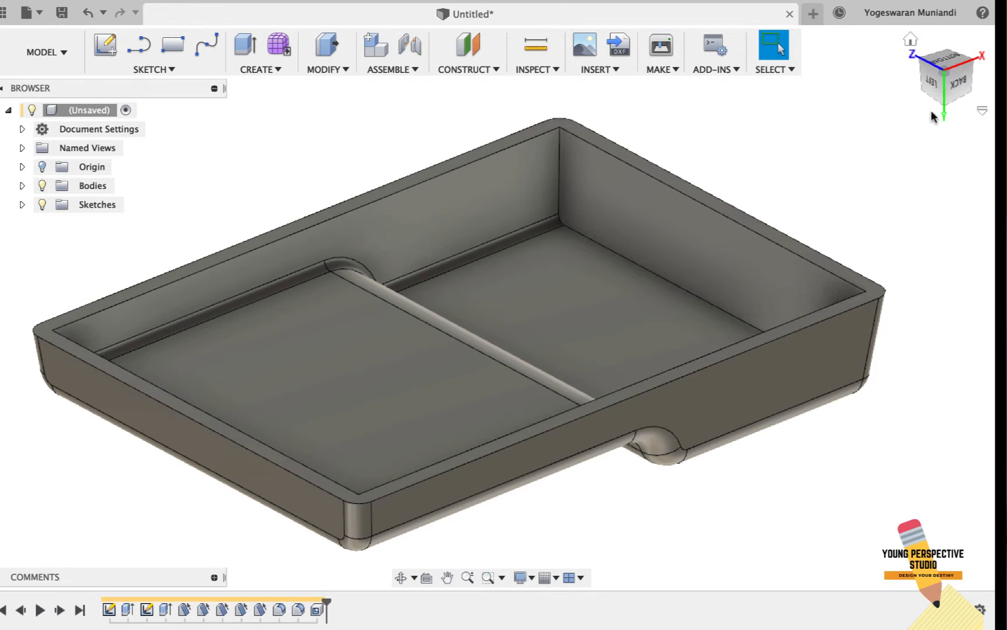
pyautogui.moveTo(948, 99); pyautogui.dragTo(918, 100)
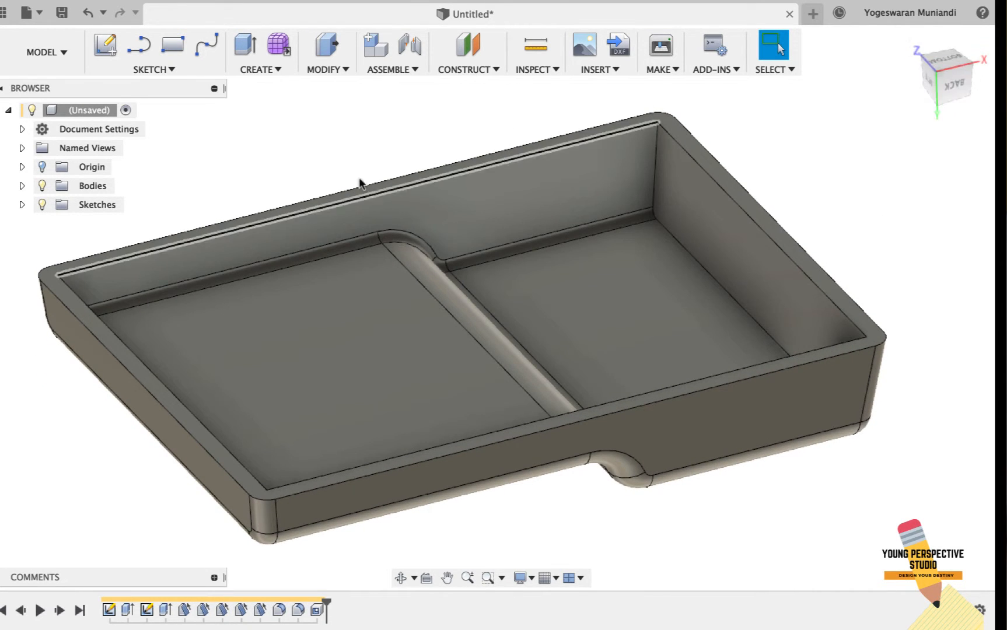
pyautogui.click(320, 70)
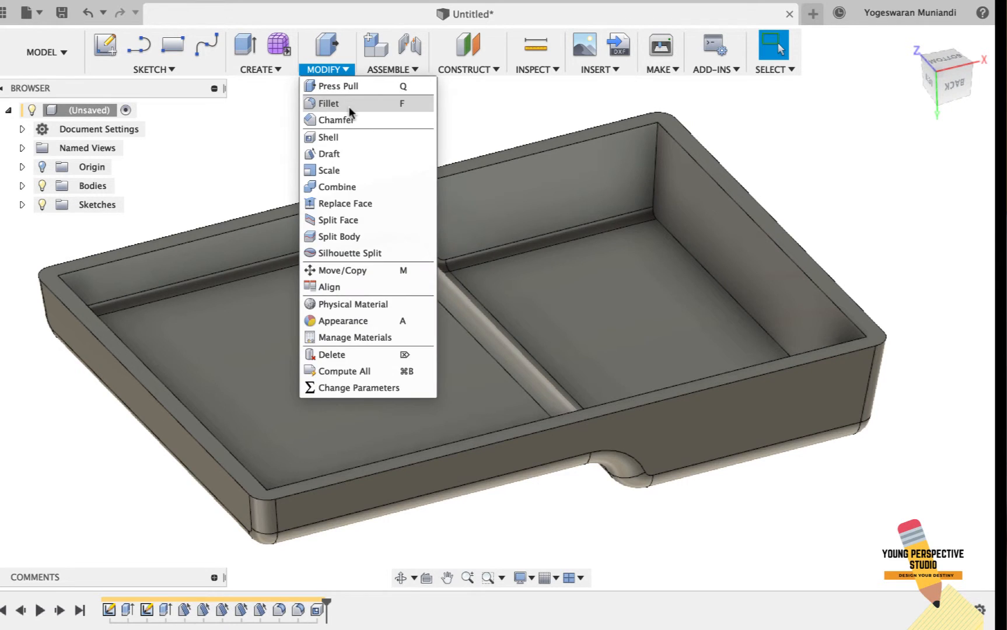
pyautogui.click(349, 101)
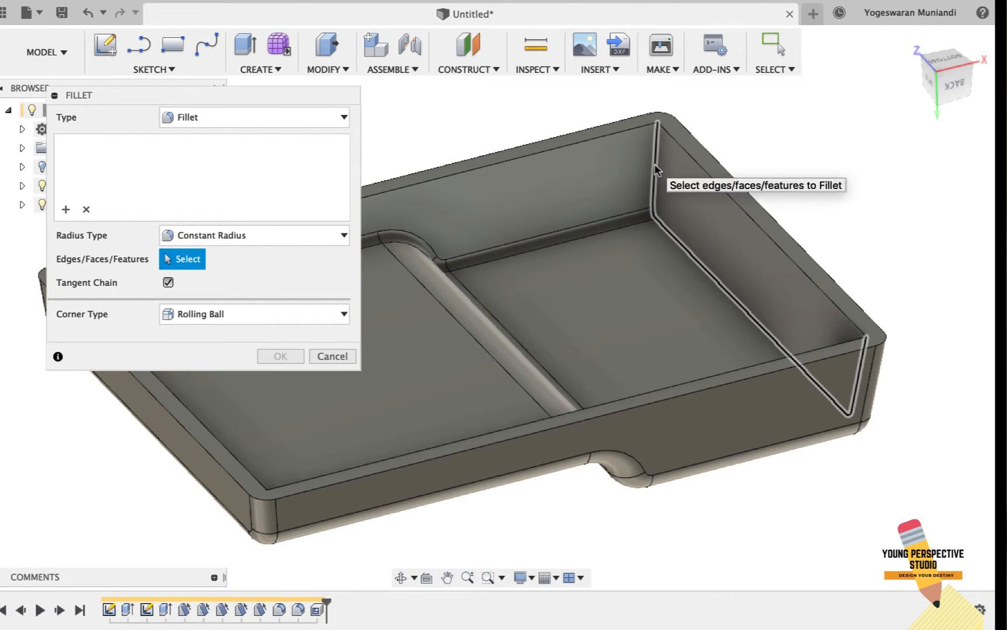
pyautogui.click(655, 169)
pyautogui.scroll(-2, 660, 242)
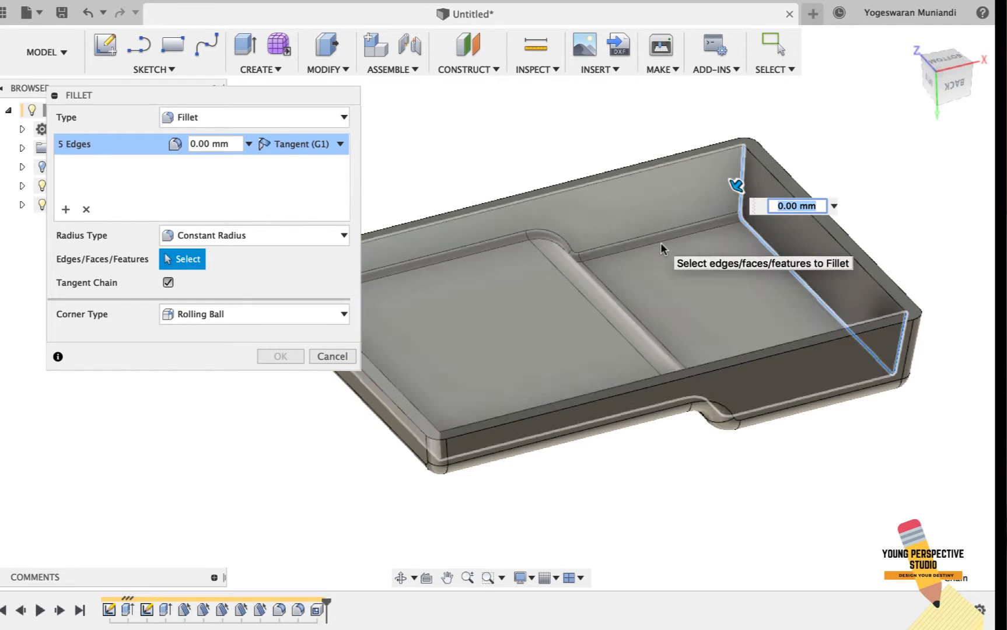
pyautogui.keyDown('shift'); pyautogui.moveTo(808, 192); pyautogui.dragTo(776, 262, button='middle'); pyautogui.keyUp('shift')
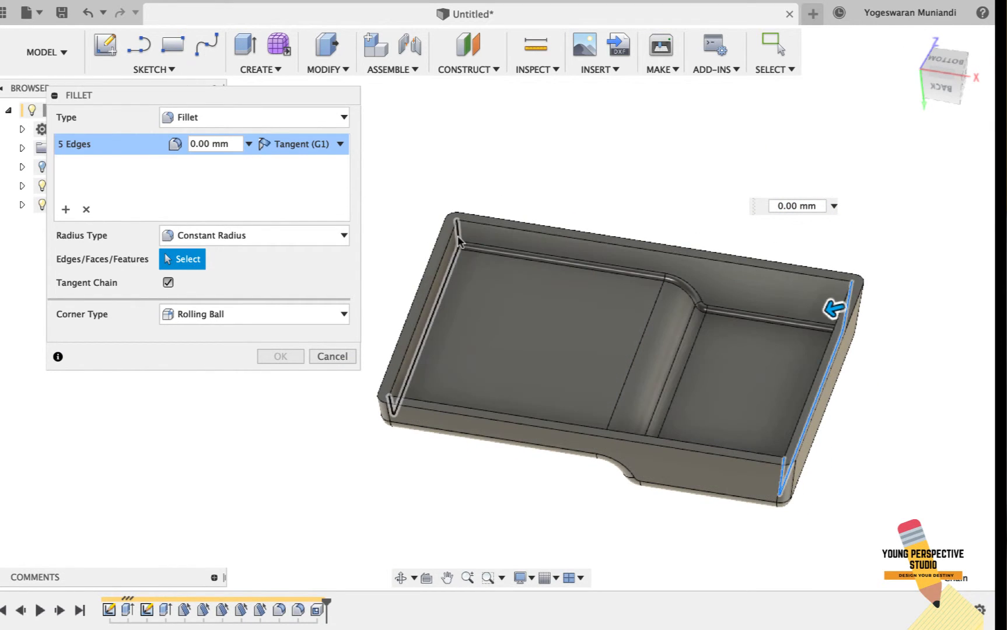
pyautogui.click(460, 234)
pyautogui.click(193, 144)
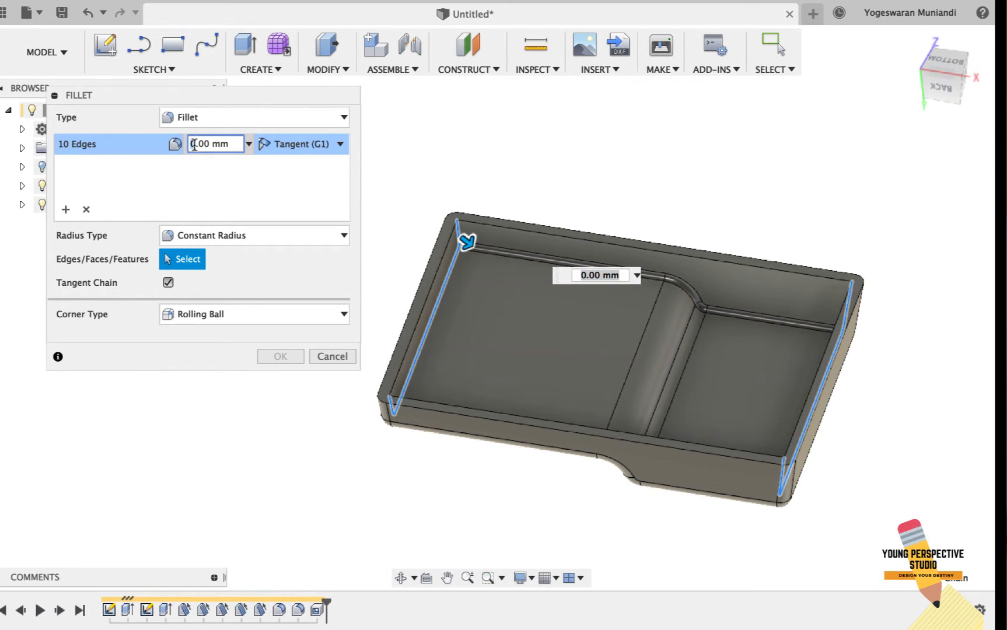
pyautogui.write('5')
pyautogui.press('Return')
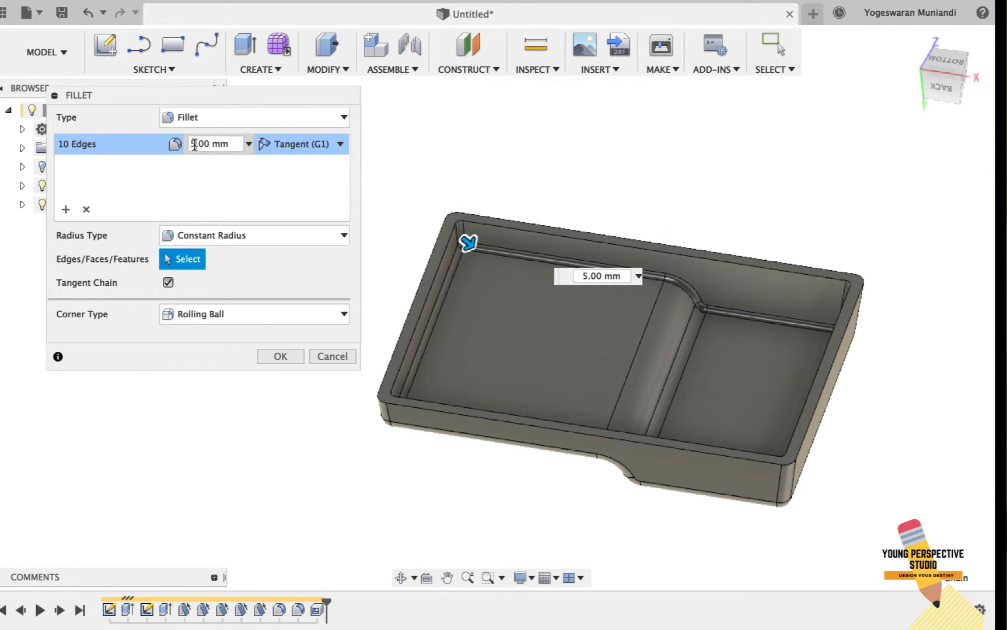
pyautogui.click(279, 354)
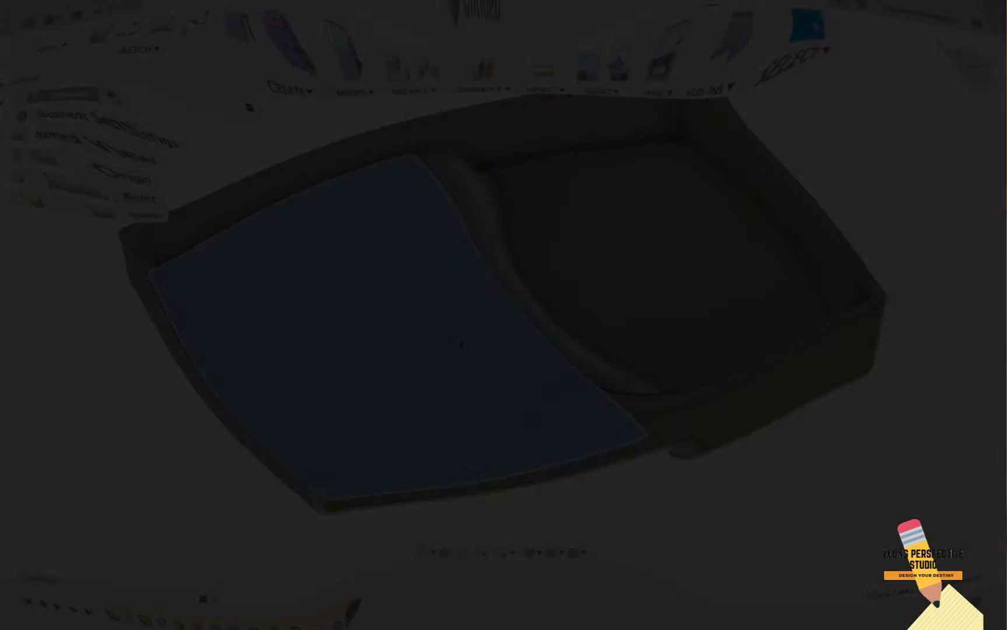
# Step: Start a sketch on the shallow floor face and draw a horizontal line about 240 mm long from the origin past the shallow end
pyautogui.click(115, 45)
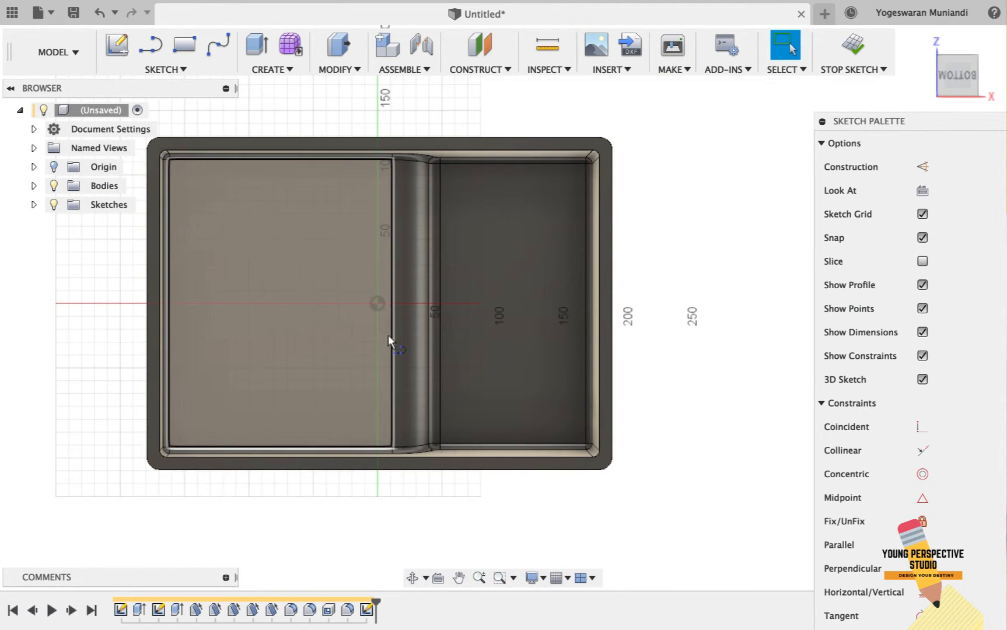
pyautogui.press('l')
pyautogui.click(377, 303)
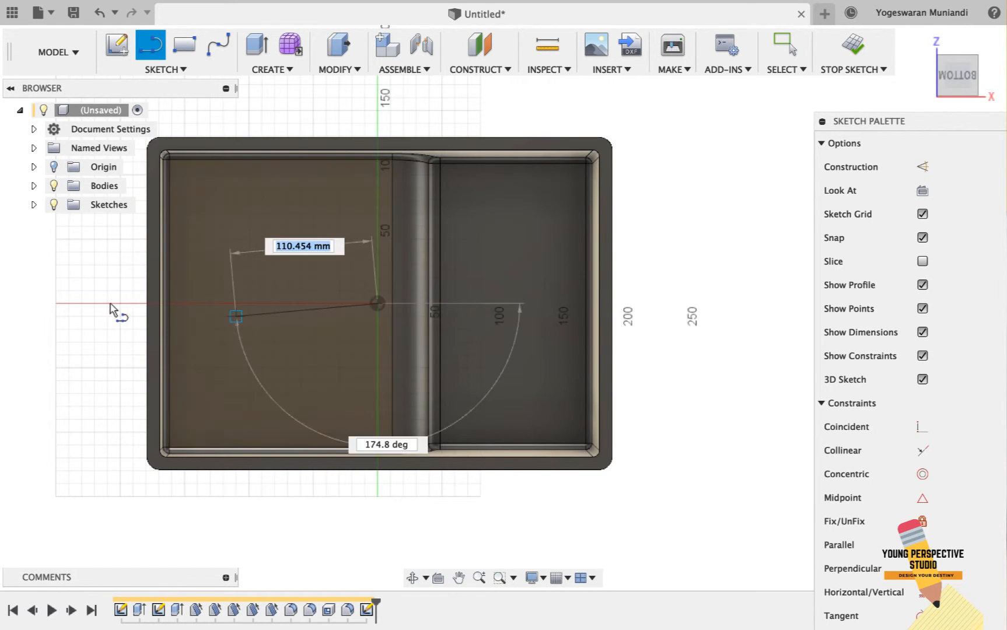
pyautogui.click(68, 303)
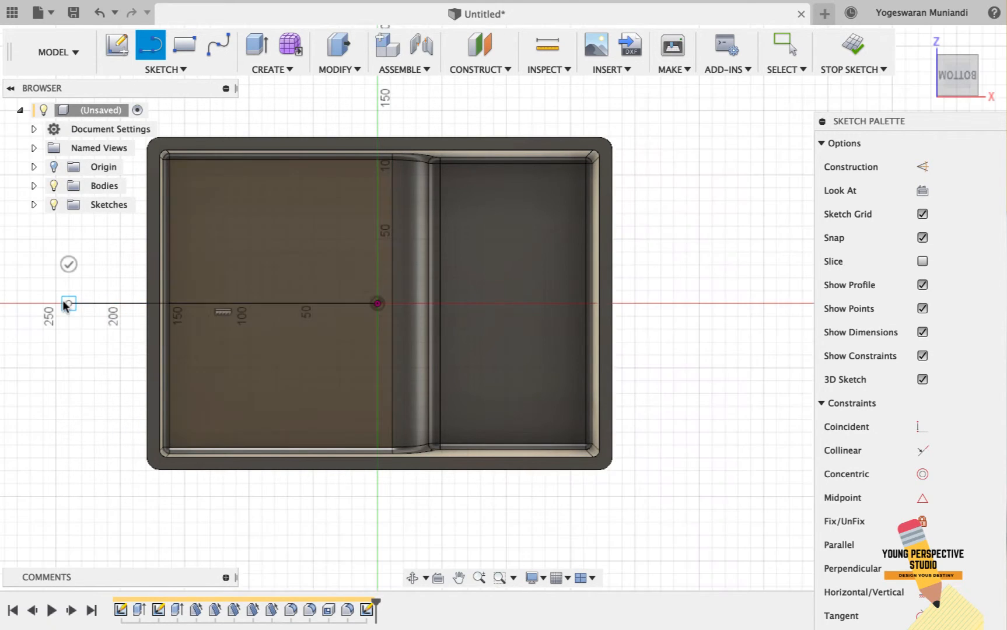
pyautogui.press('Escape')
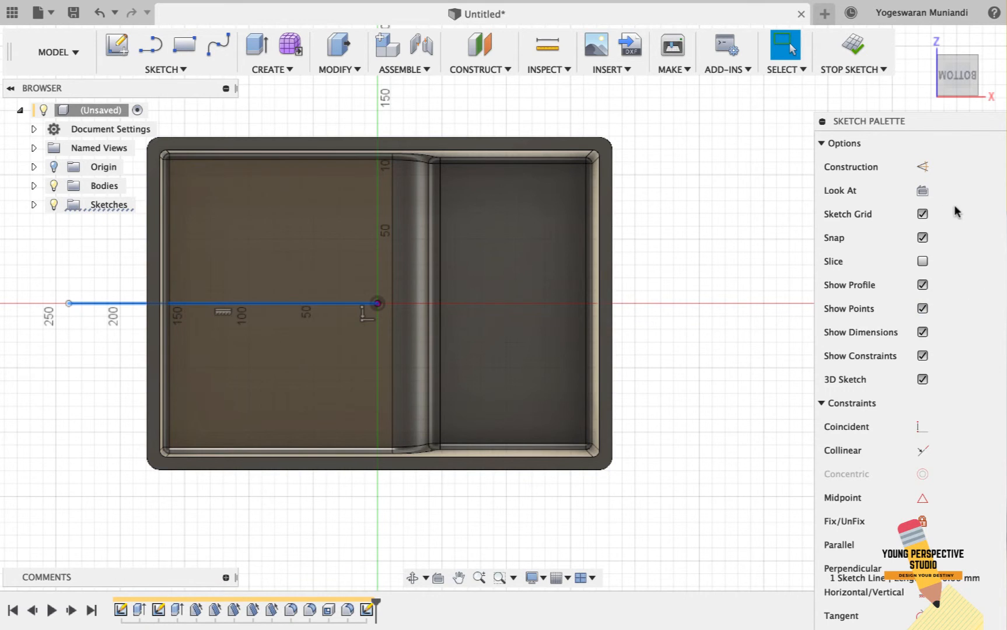
# Step: Convert the horizontal line to construction and draw a solid diagonal line about 92 mm long from the vertical axis down to it
pyautogui.click(923, 168)
pyautogui.scroll(5, 402, 354)
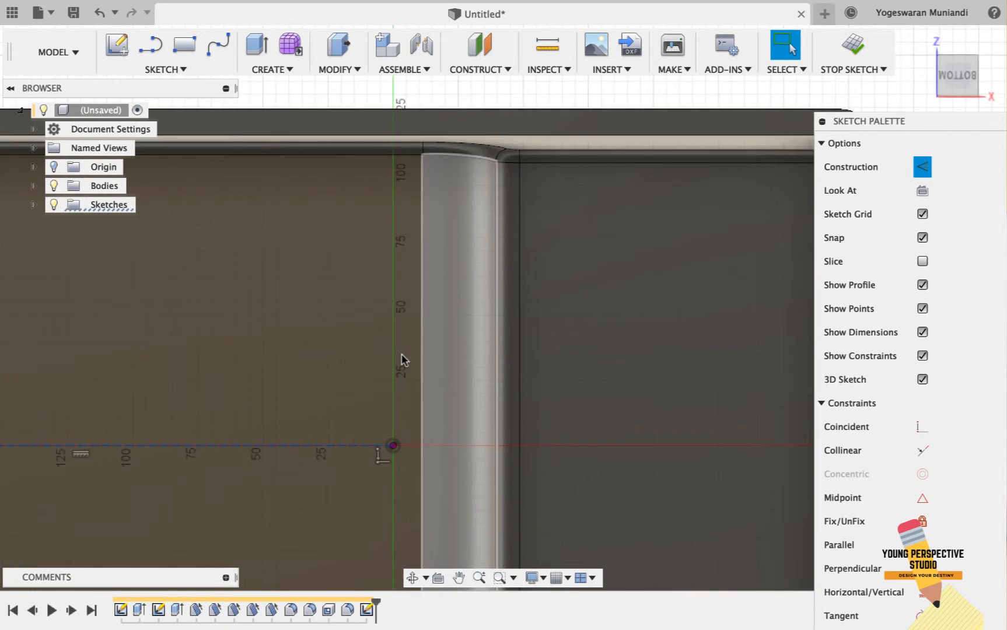
pyautogui.press('l')
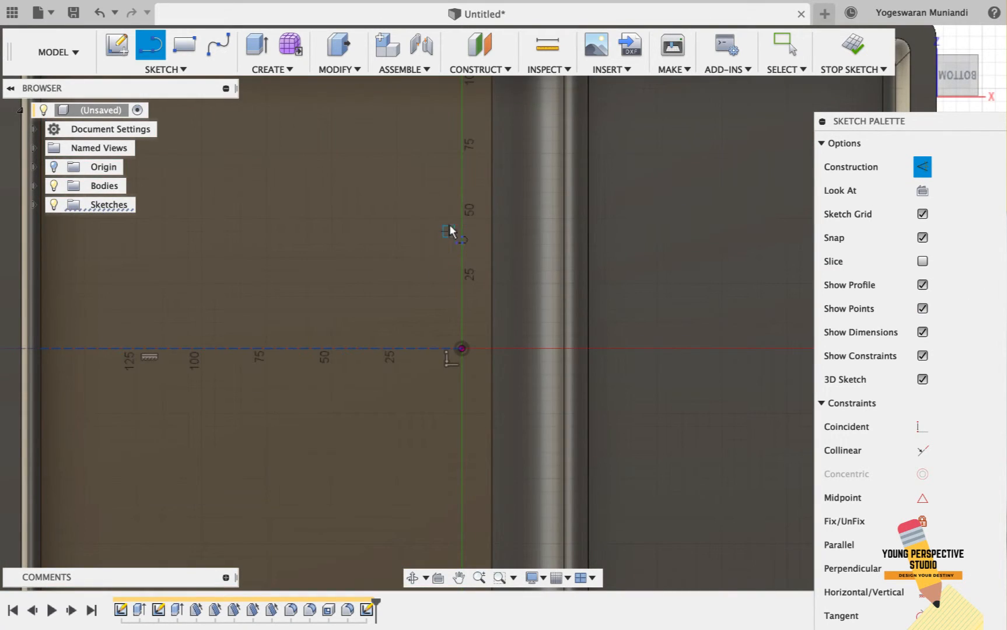
pyautogui.click(461, 192)
pyautogui.press('x')
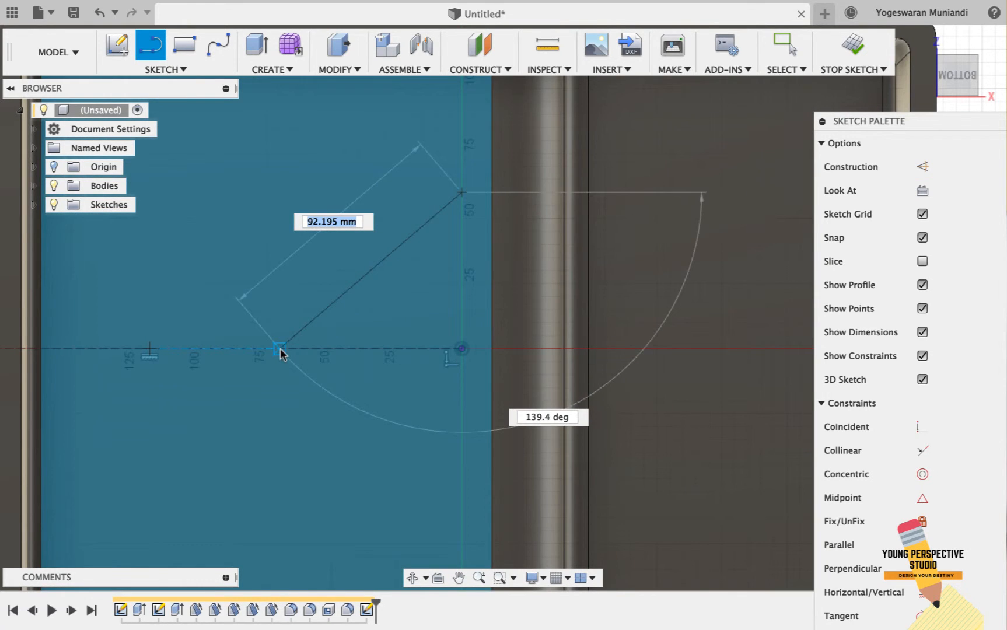
pyautogui.click(281, 348)
pyautogui.press('Escape')
pyautogui.press('Escape')
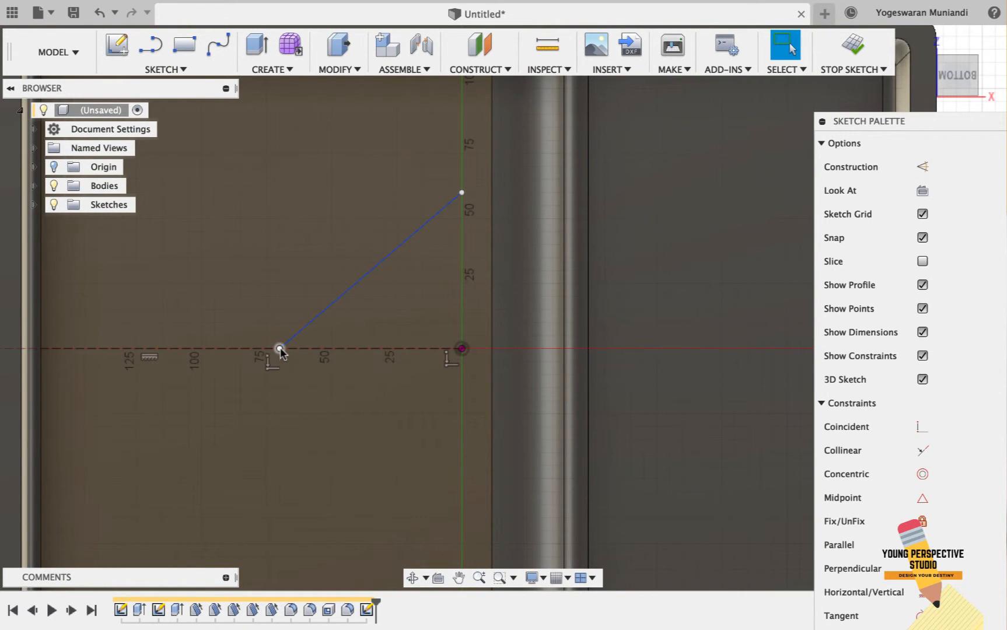
# Step: Dimension the angle between the diagonal line and the horizontal construction line as 45 degrees
pyautogui.press('d')
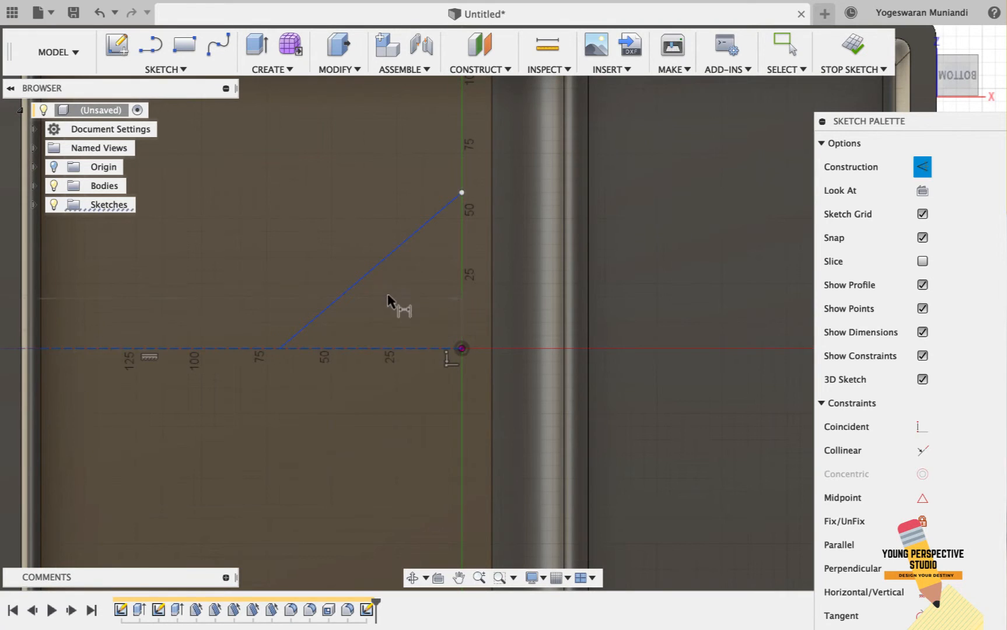
pyautogui.click(367, 275)
pyautogui.click(417, 285)
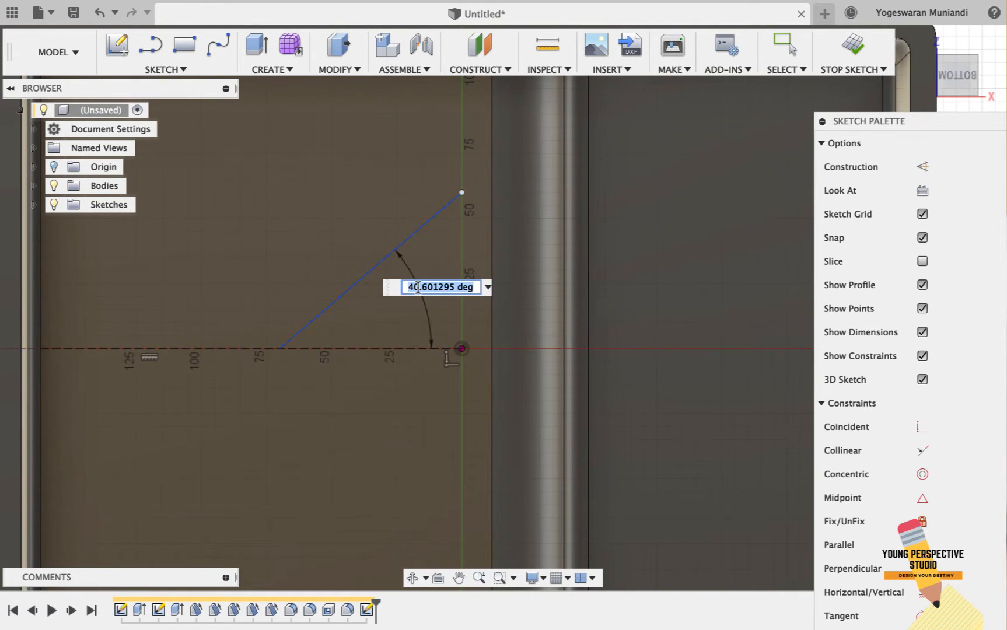
pyautogui.write('45')
pyautogui.press('Return')
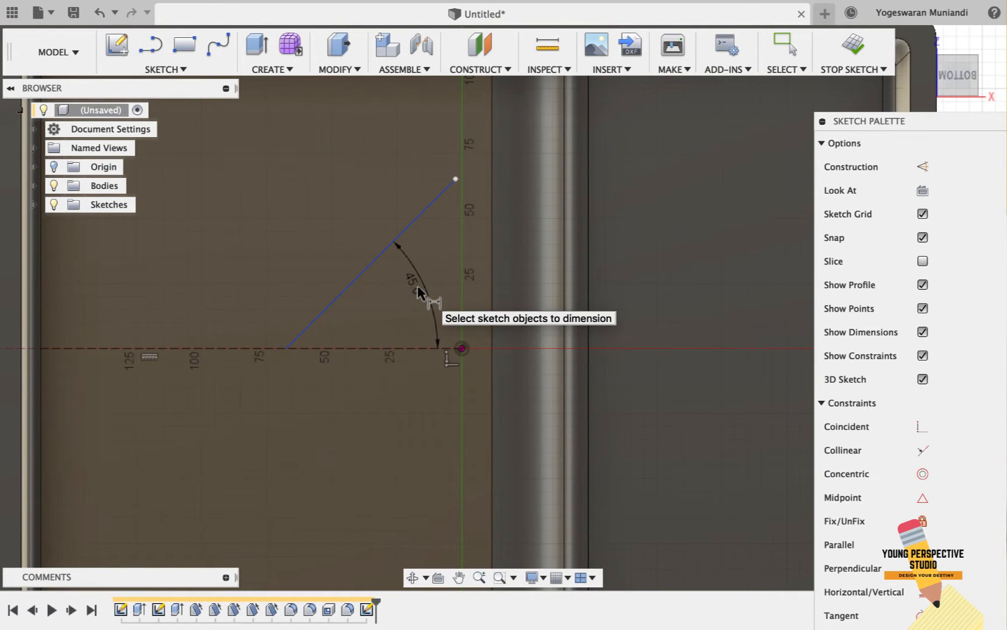
# Step: Dimension the vertical distance from the origin to the diagonal line's upper endpoint as 65 mm
pyautogui.click(461, 349)
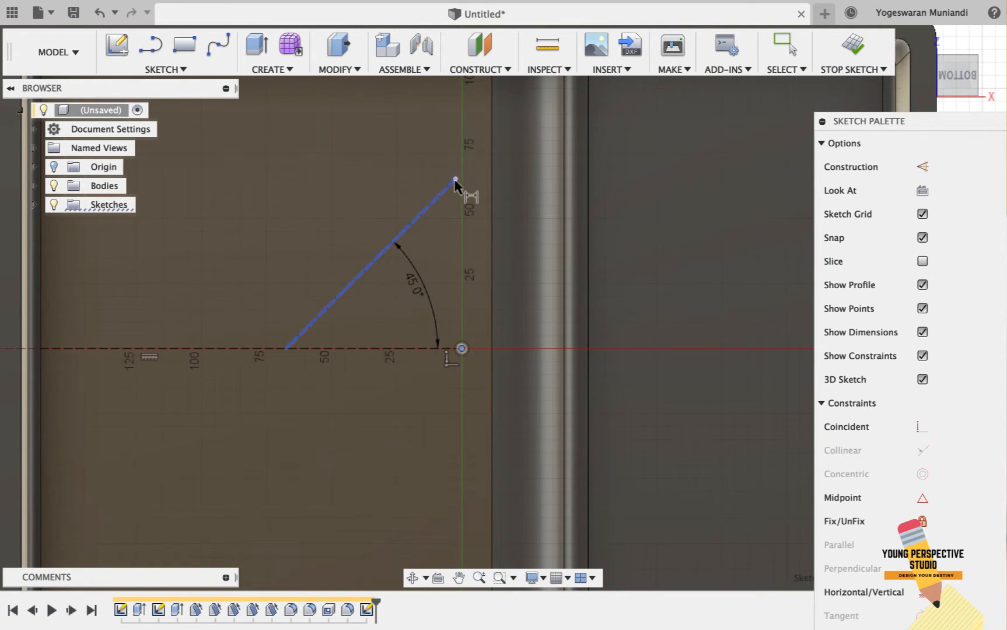
pyautogui.click(514, 208)
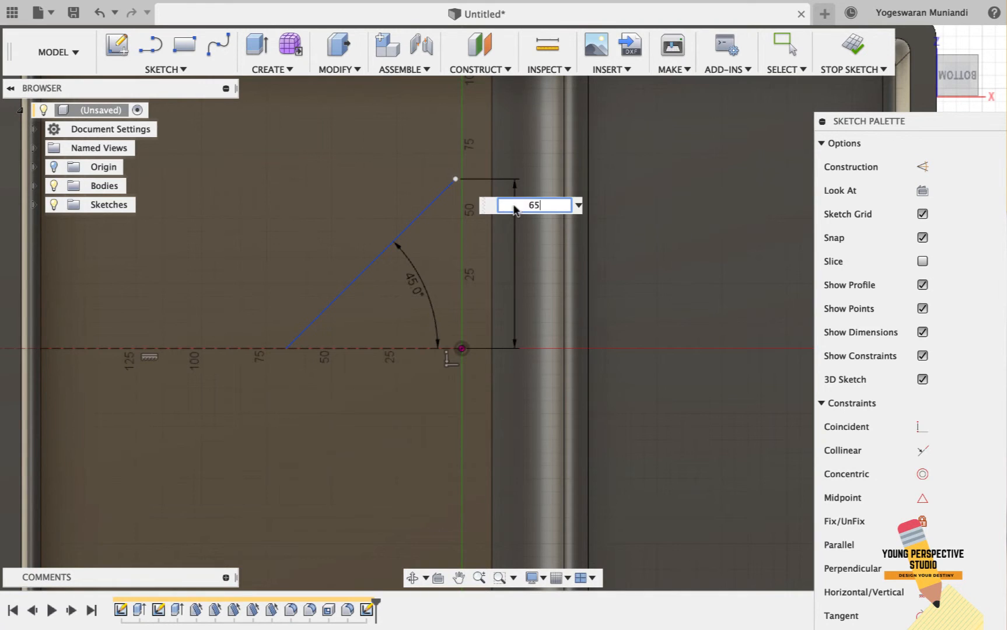
pyautogui.press('Return')
pyautogui.press('Escape')
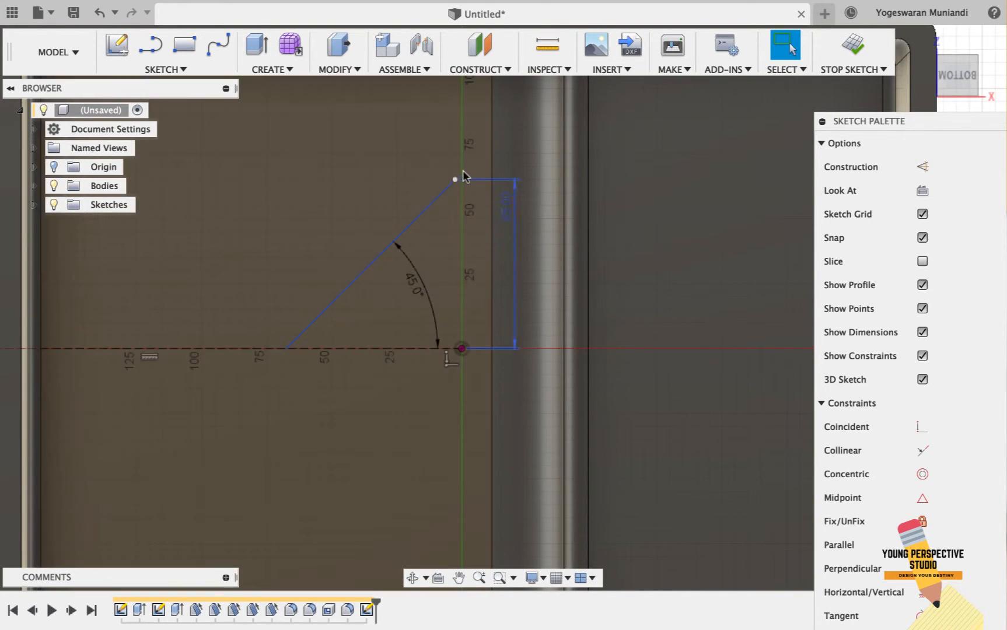
# Step: Align the diagonal line's upper endpoint vertically with the origin using a Horizontal/Vertical constraint
pyautogui.click(455, 179)
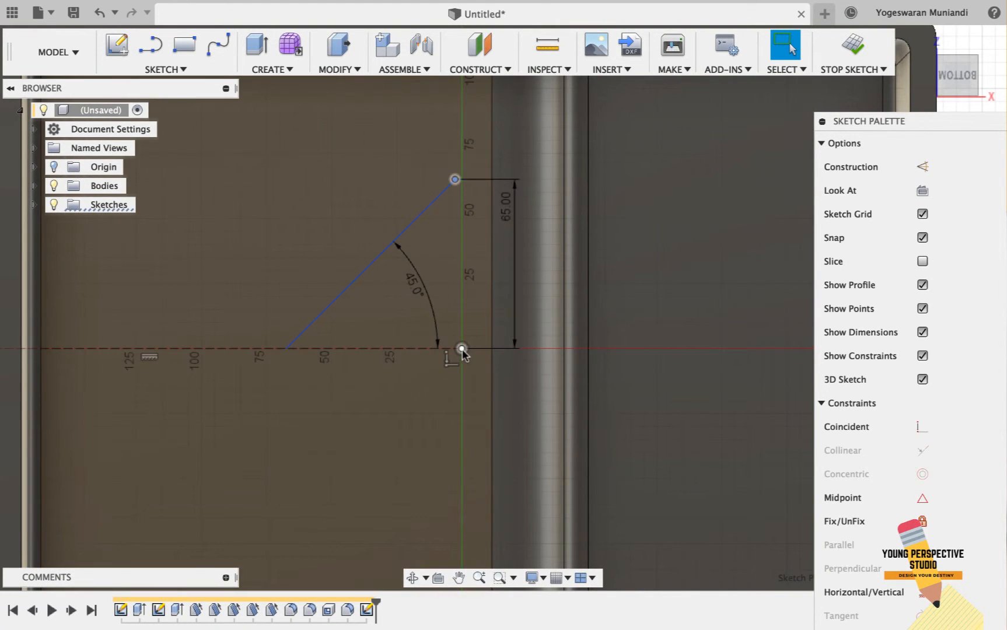
pyautogui.click(461, 350)
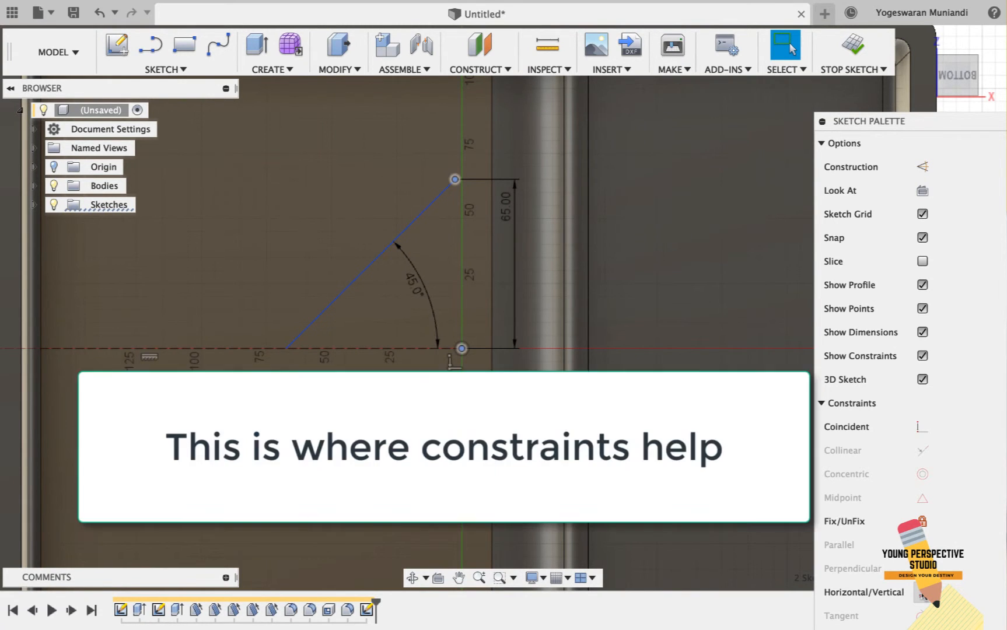
pyautogui.click(922, 593)
# Step: Mirror the diagonal line about the horizontal construction line to form a V shape
pyautogui.moveTo(500, 474)
pyautogui.mouseDown(button='middle')
pyautogui.moveTo(505, 379)
pyautogui.moveTo(514, 378)
pyautogui.mouseUp(button='middle')
pyautogui.click(344, 214)
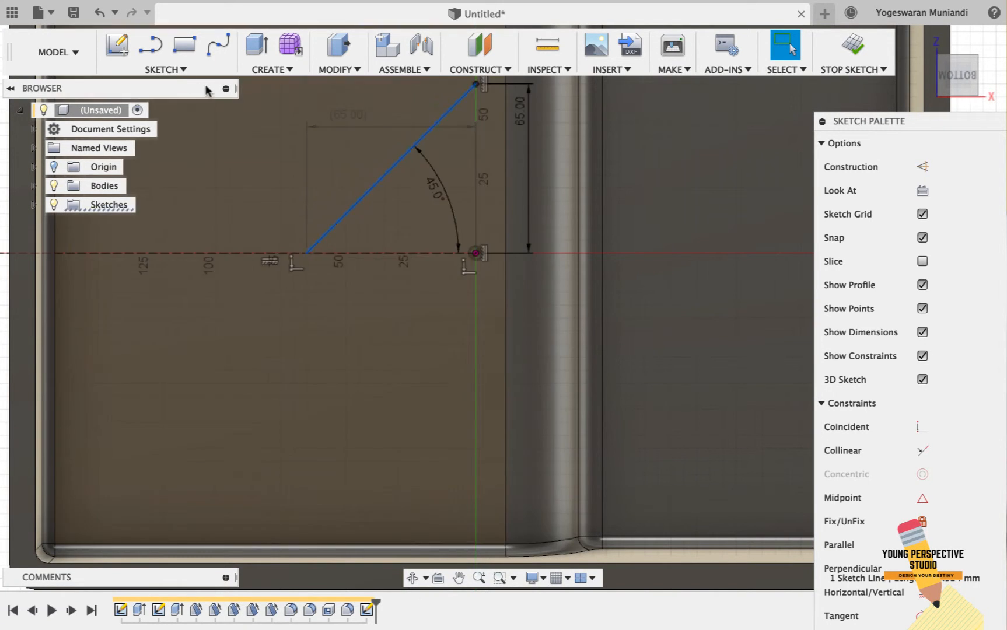
pyautogui.click(170, 70)
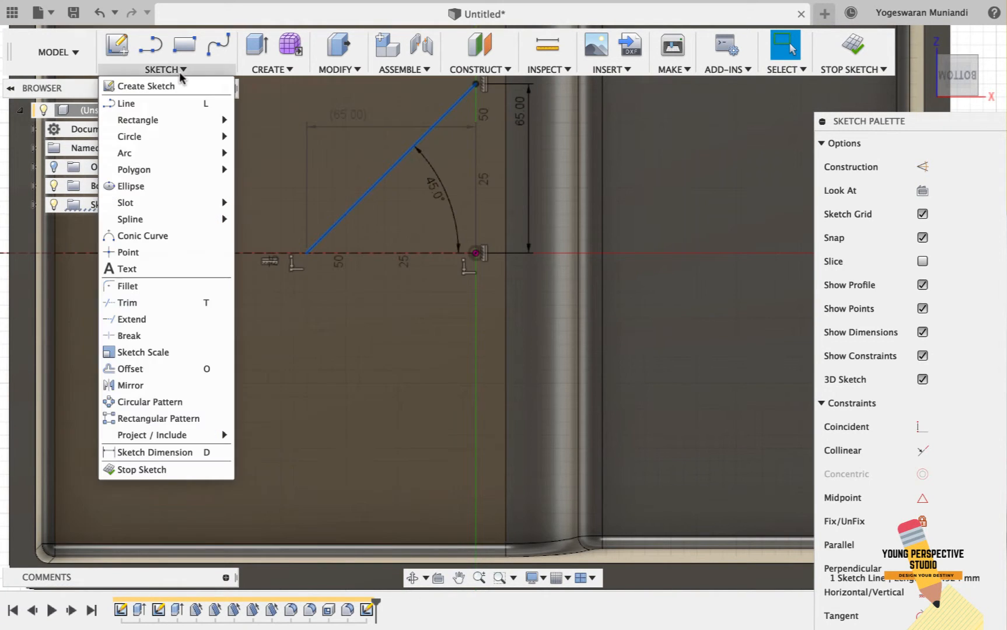
pyautogui.click(152, 386)
pyautogui.click(913, 231)
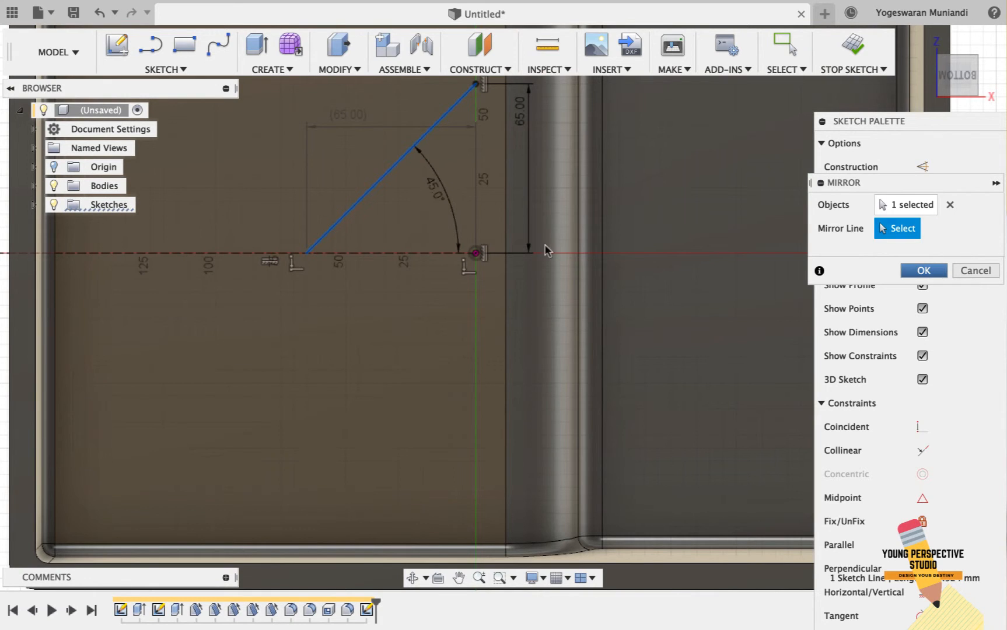
pyautogui.click(431, 253)
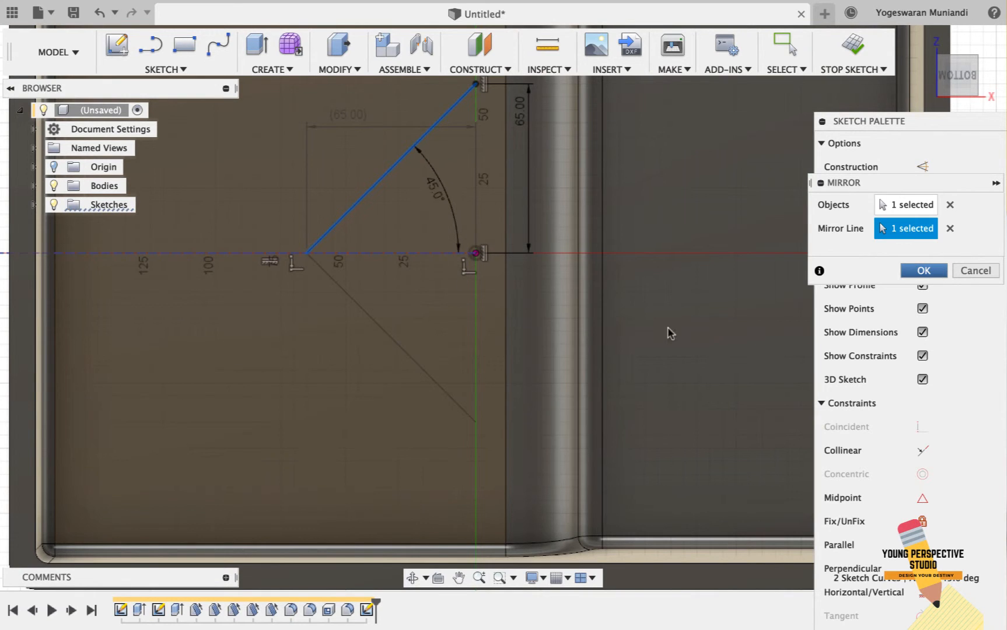
pyautogui.click(923, 271)
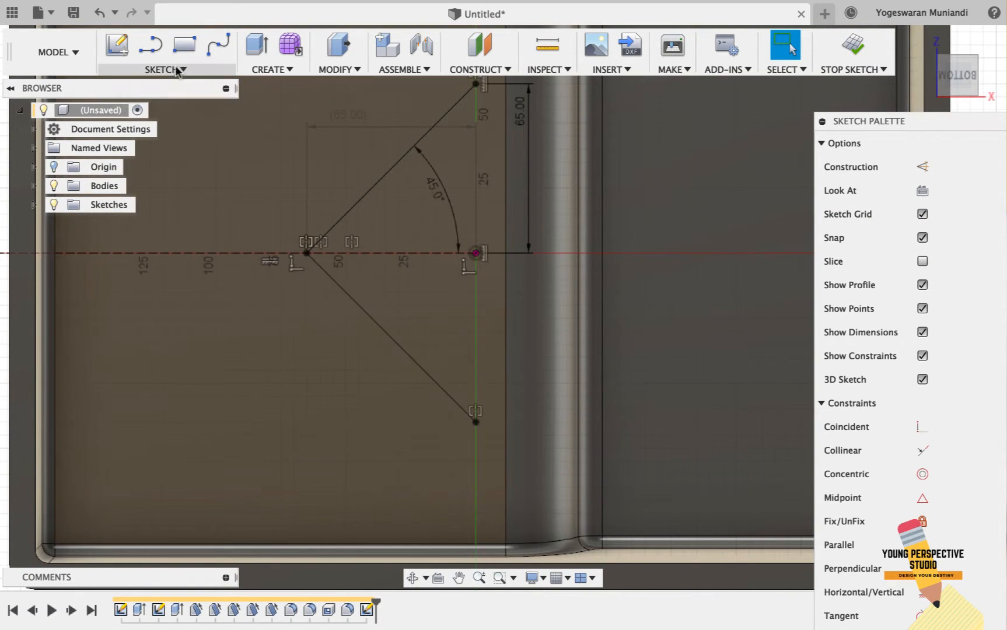
# Step: Round the corner where the two diagonal lines meet with a 15 mm radius sketch fillet
pyautogui.click(178, 70)
pyautogui.click(169, 286)
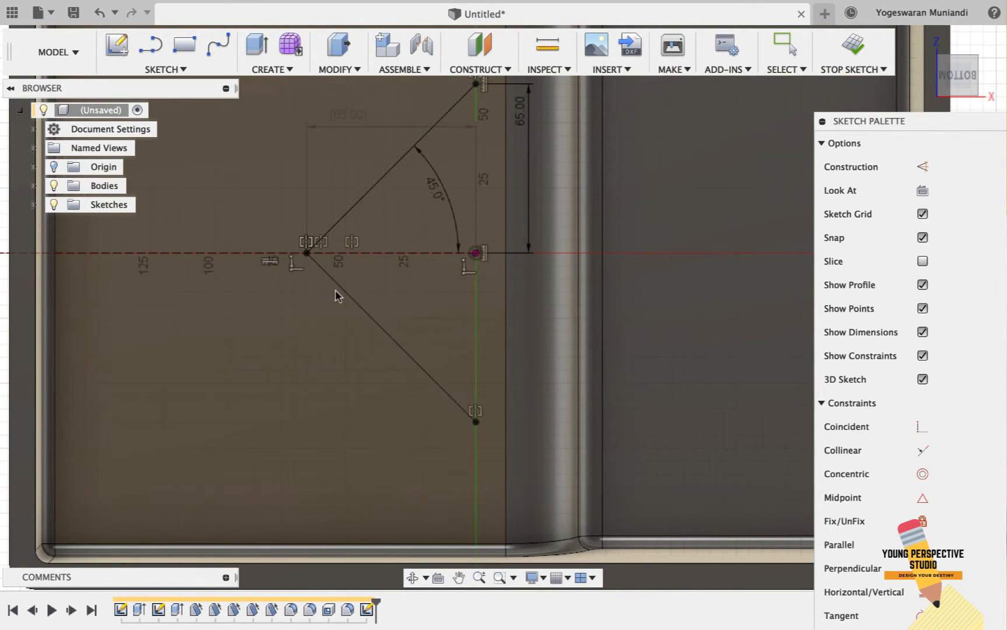
pyautogui.click(341, 283)
pyautogui.click(336, 230)
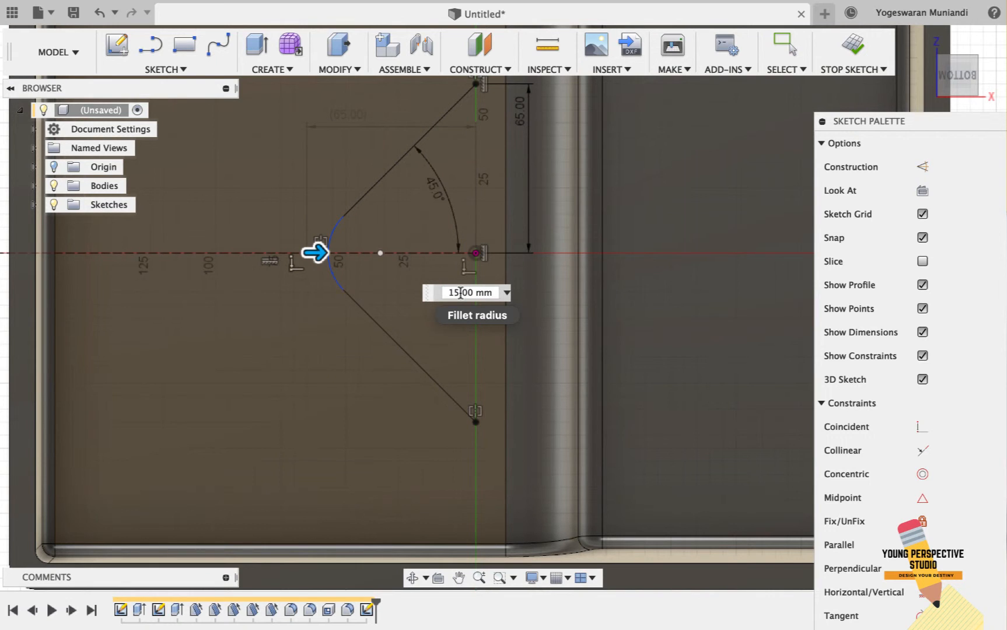
pyautogui.press('Return')
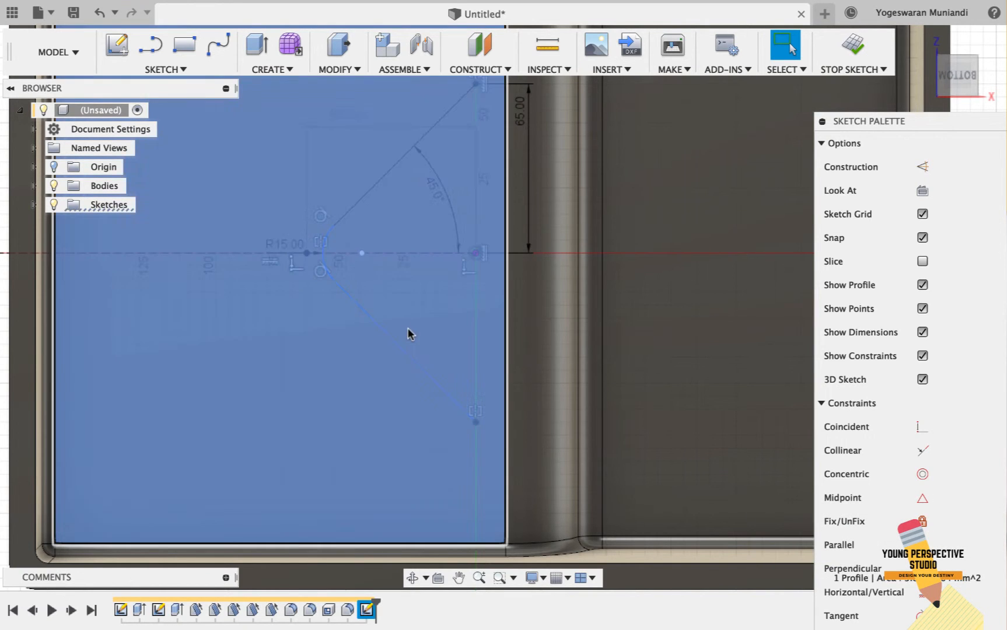
# Step: Test the fillet arc's freedom of movement and align its center point with the origin using a Horizontal/Vertical constraint
pyautogui.click(412, 334)
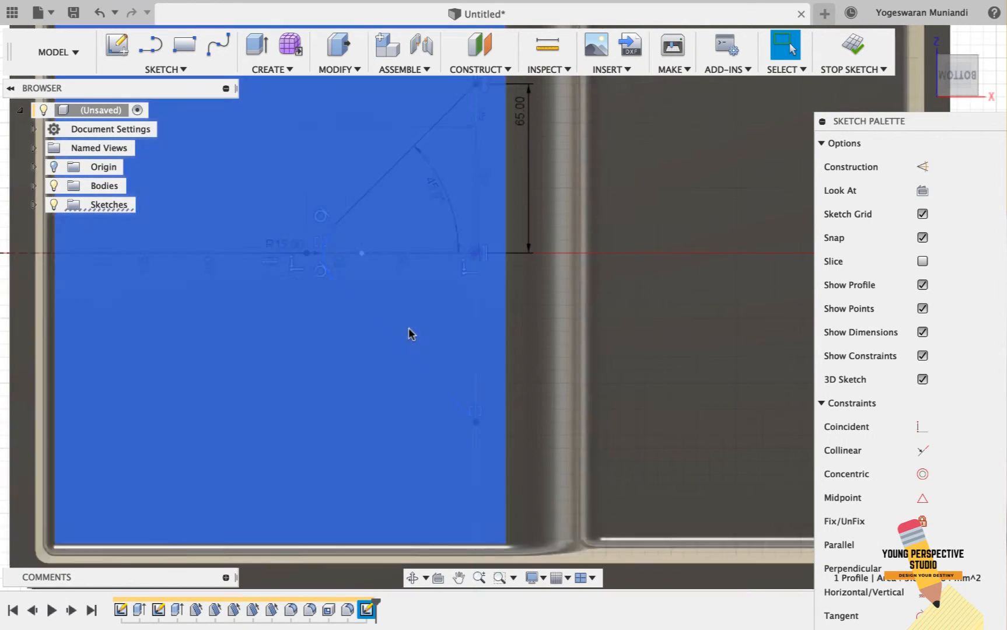
pyautogui.press('Escape')
pyautogui.scroll(5, 411, 333)
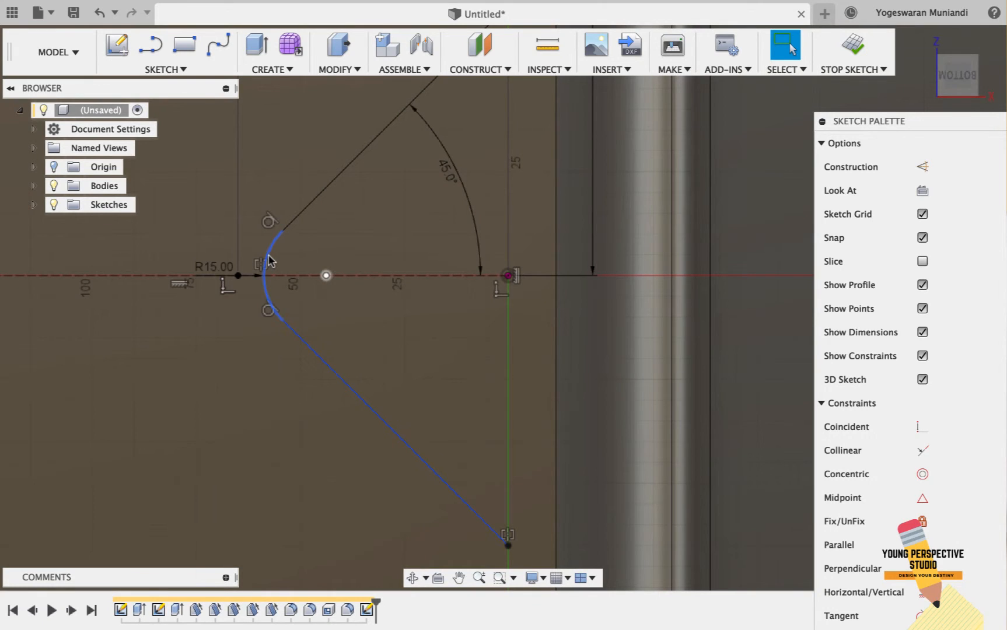
pyautogui.click(269, 260)
pyautogui.moveTo(256, 261); pyautogui.dragTo(302, 212)
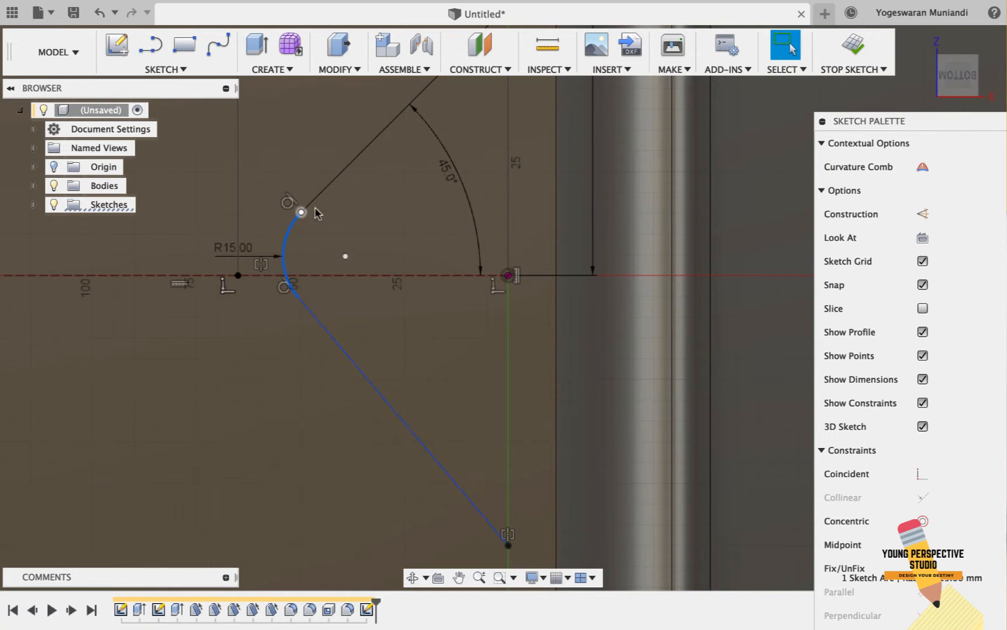
pyautogui.click(346, 257)
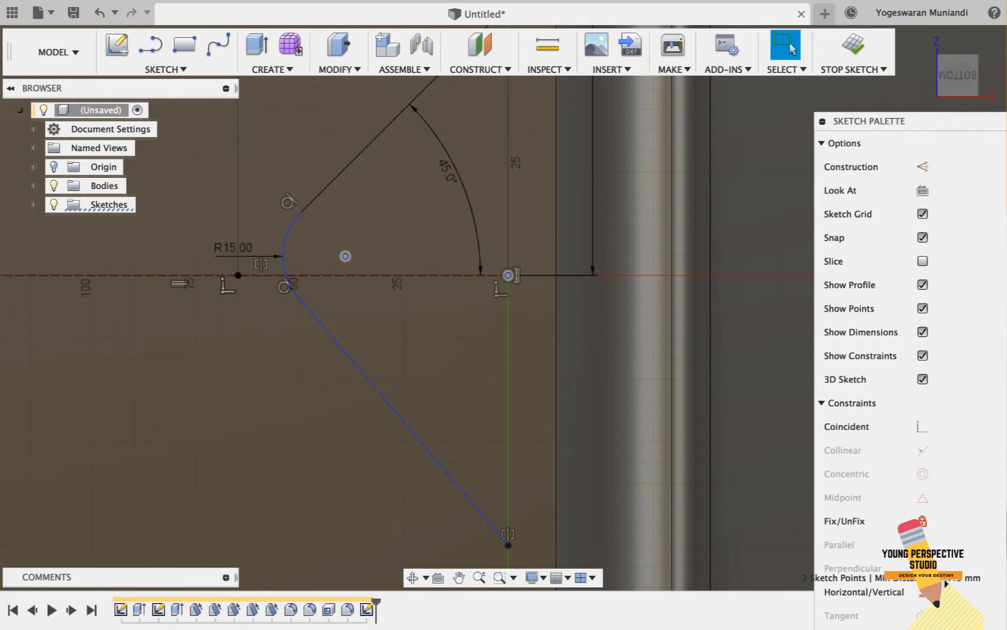
pyautogui.moveTo(955, 126); pyautogui.dragTo(951, 11)
pyautogui.click(929, 474)
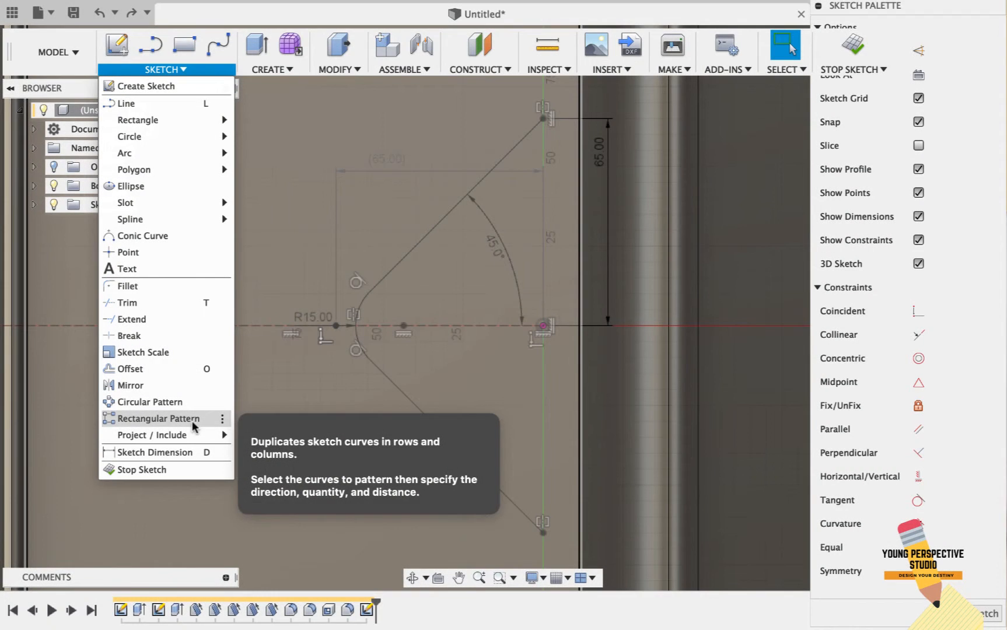
# Step: Create a rectangular pattern of the rounded V's three curves along the construction line, with quantity 4 over a 100 mm extent toward the shallow end
pyautogui.click(191, 418)
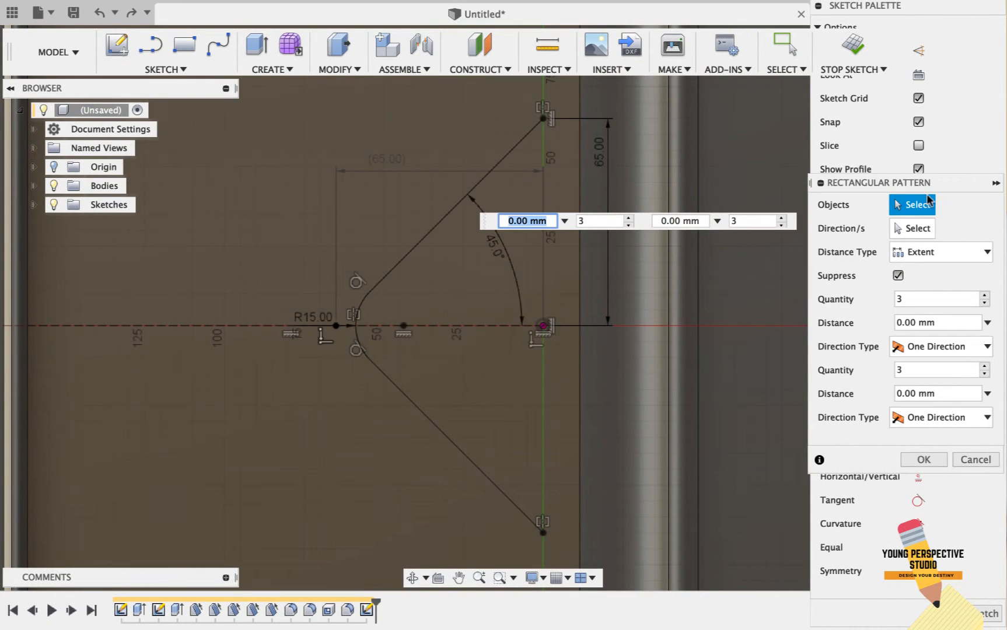
pyautogui.click(417, 241)
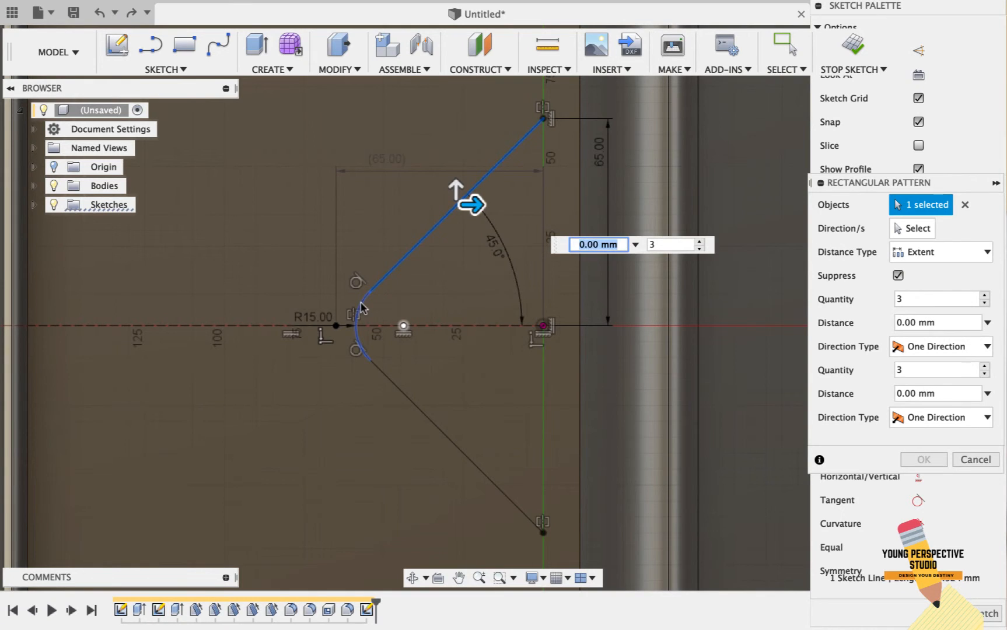
pyautogui.click(415, 404)
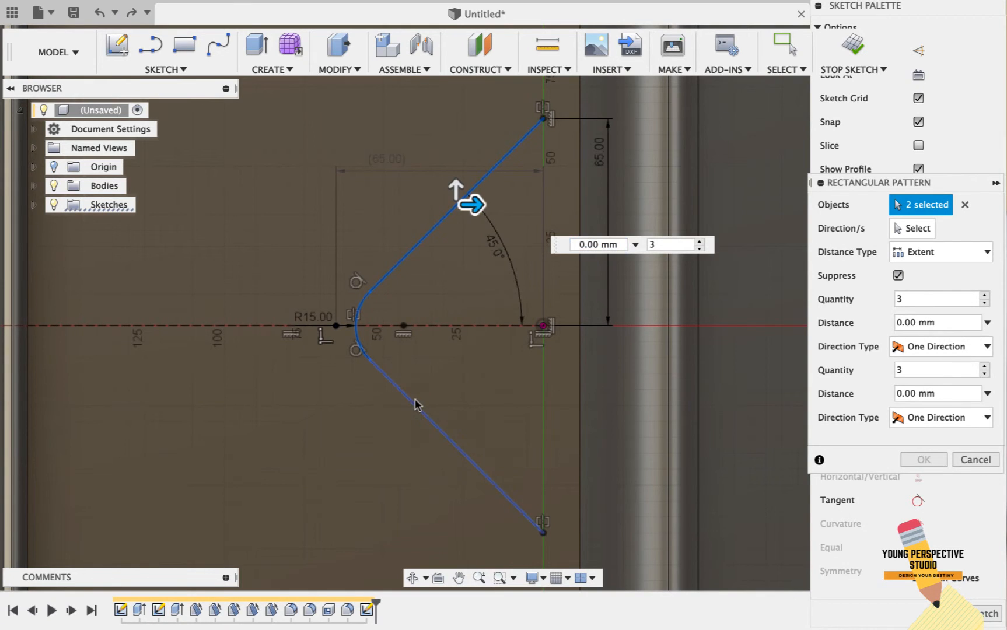
pyautogui.click(903, 230)
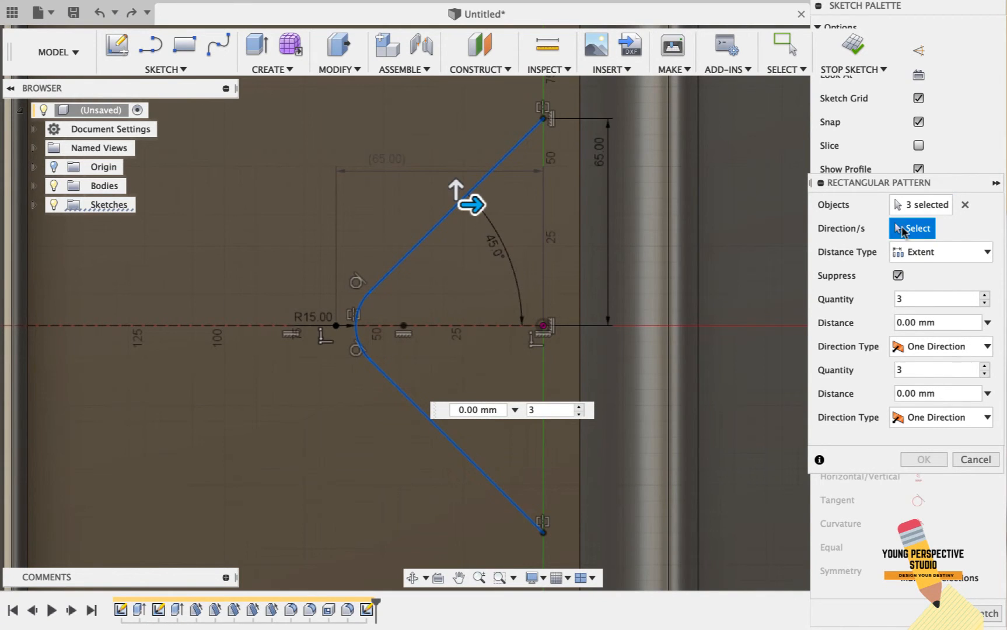
pyautogui.click(470, 325)
pyautogui.moveTo(926, 302); pyautogui.dragTo(872, 308)
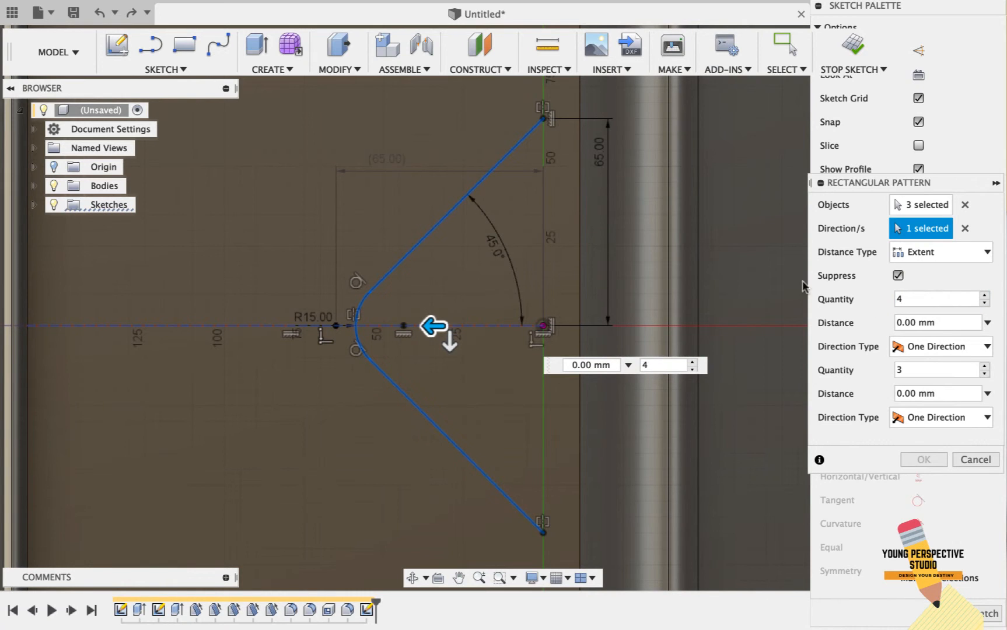
pyautogui.moveTo(429, 325); pyautogui.dragTo(176, 331)
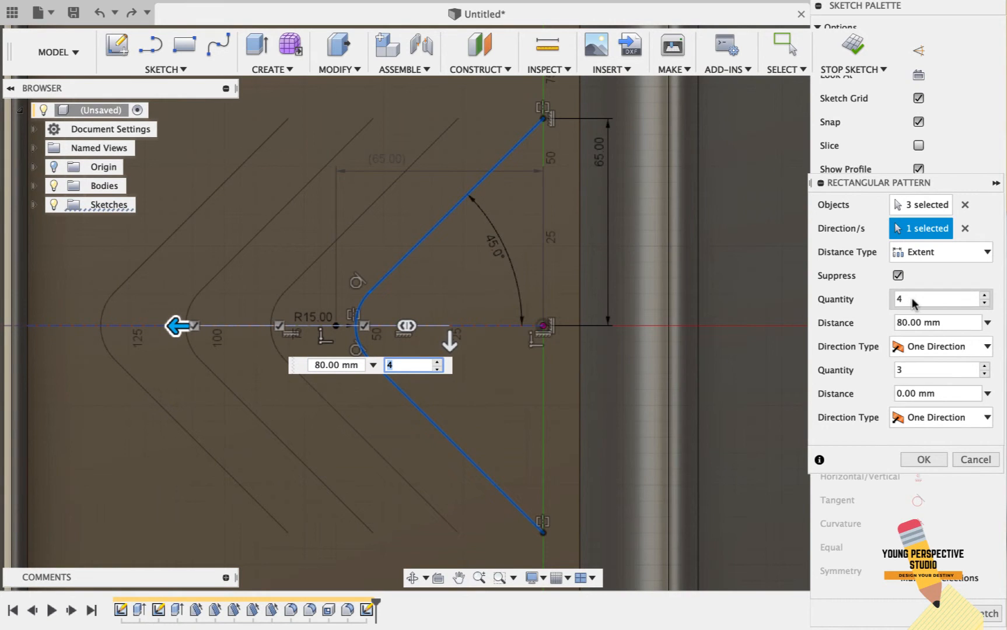
pyautogui.scroll(-3, 257, 337)
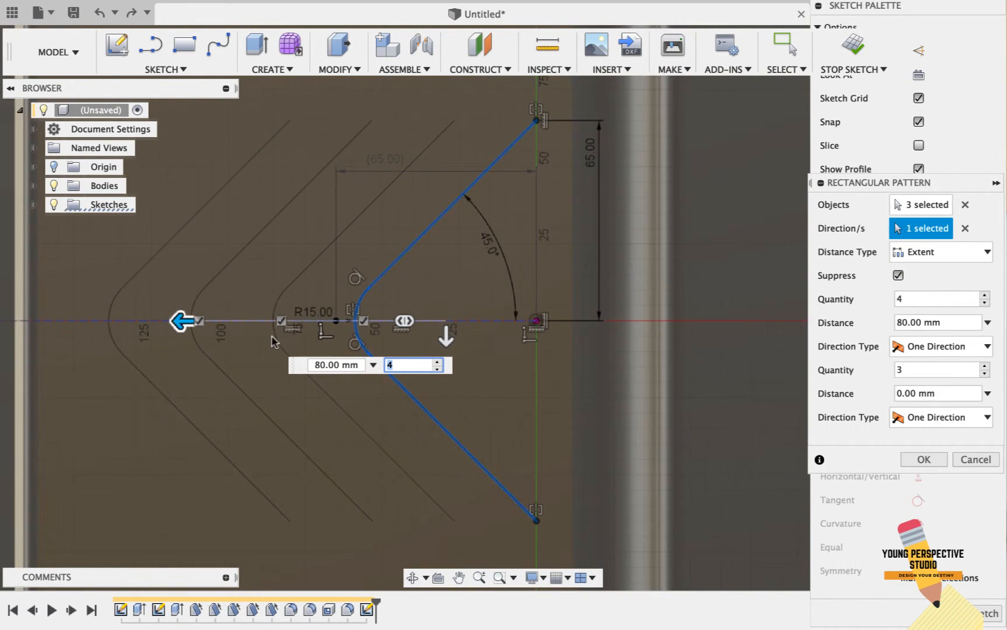
pyautogui.moveTo(222, 284); pyautogui.dragTo(173, 285)
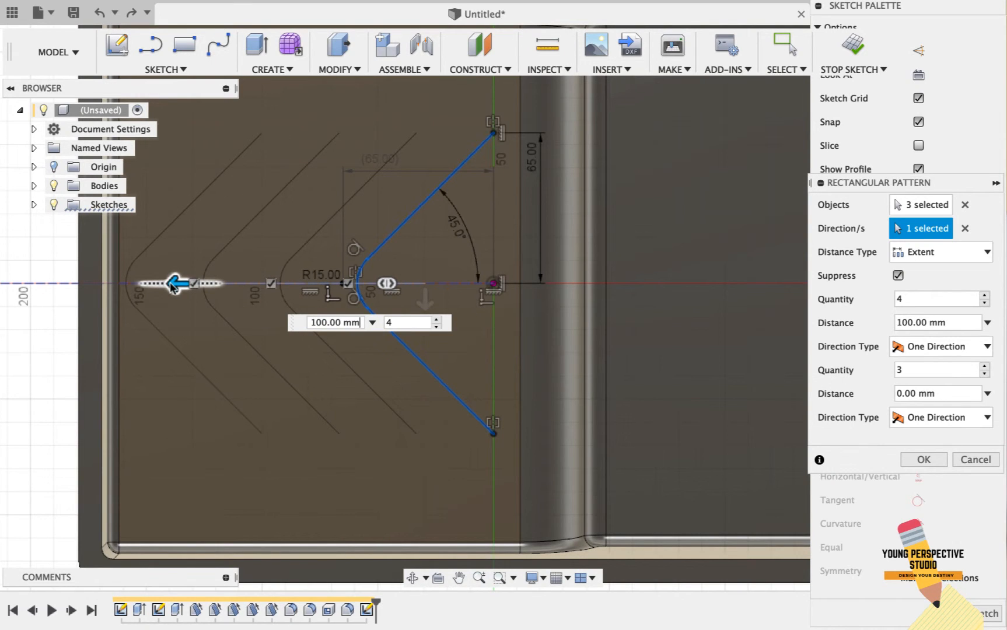
pyautogui.click(924, 460)
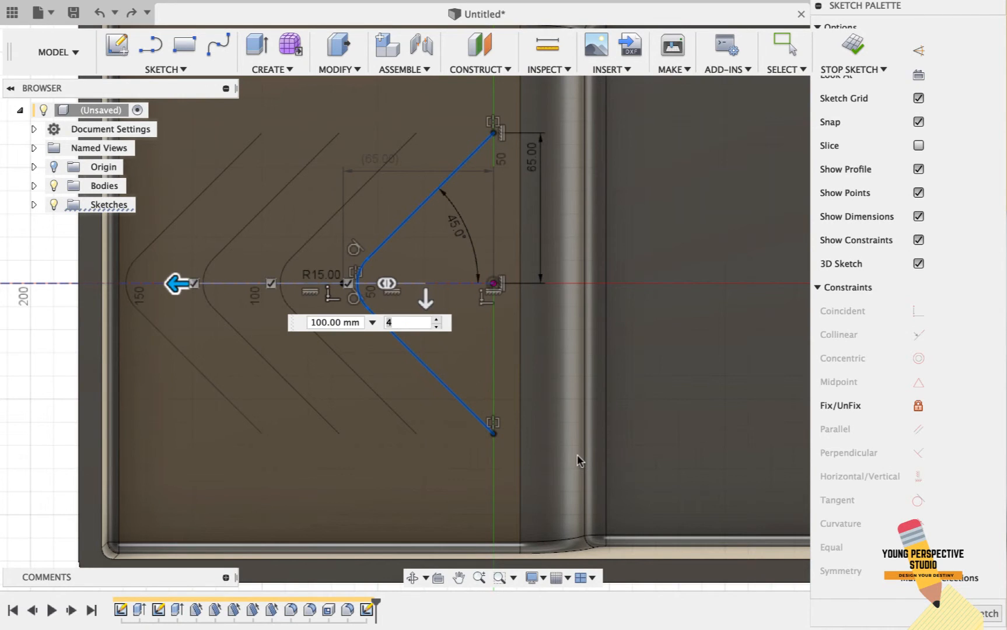
# Step: Draw a vertical line from the origin up past the tray's long edge and convert it to a construction line
pyautogui.press('l')
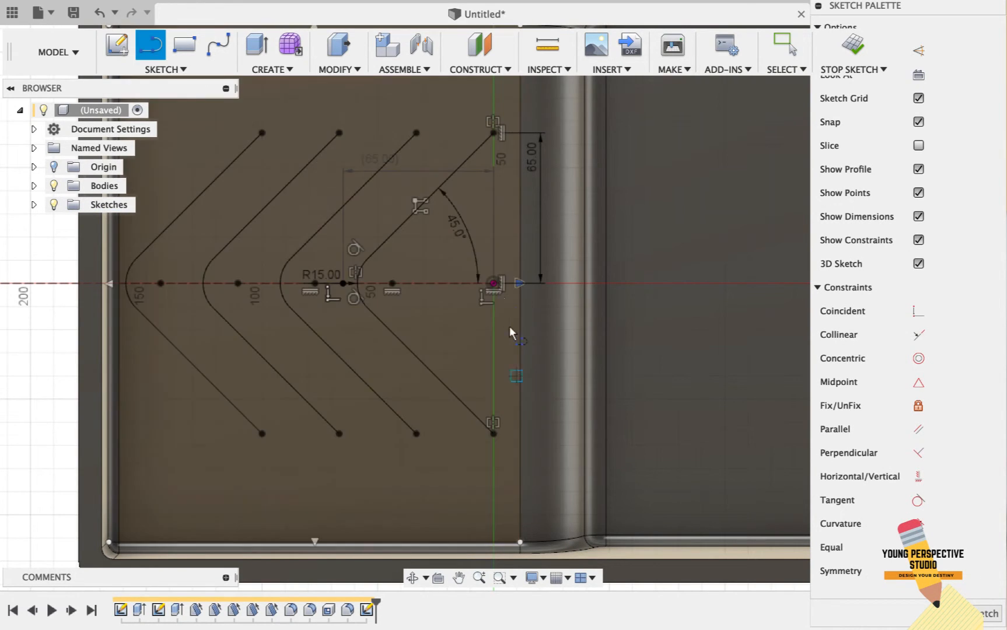
pyautogui.click(493, 284)
pyautogui.scroll(-3, 499, 252)
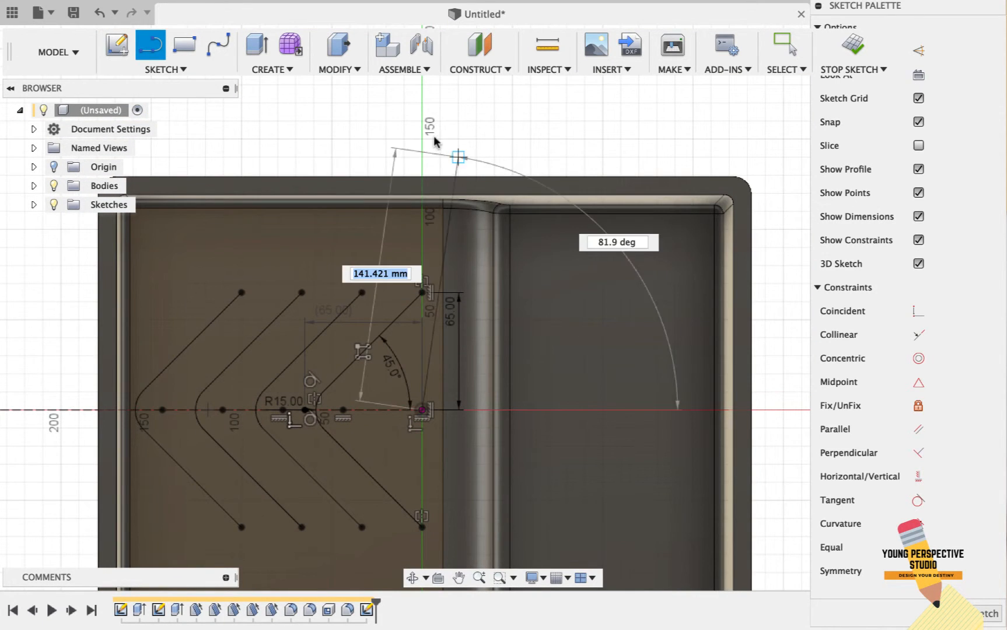
pyautogui.click(422, 122)
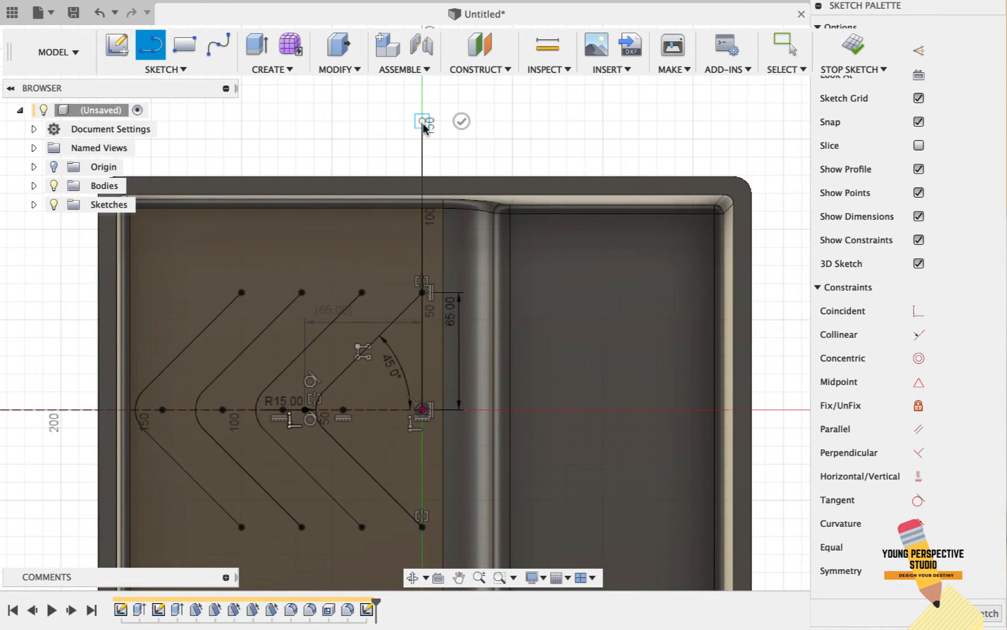
pyautogui.press('Escape')
pyautogui.click(430, 154)
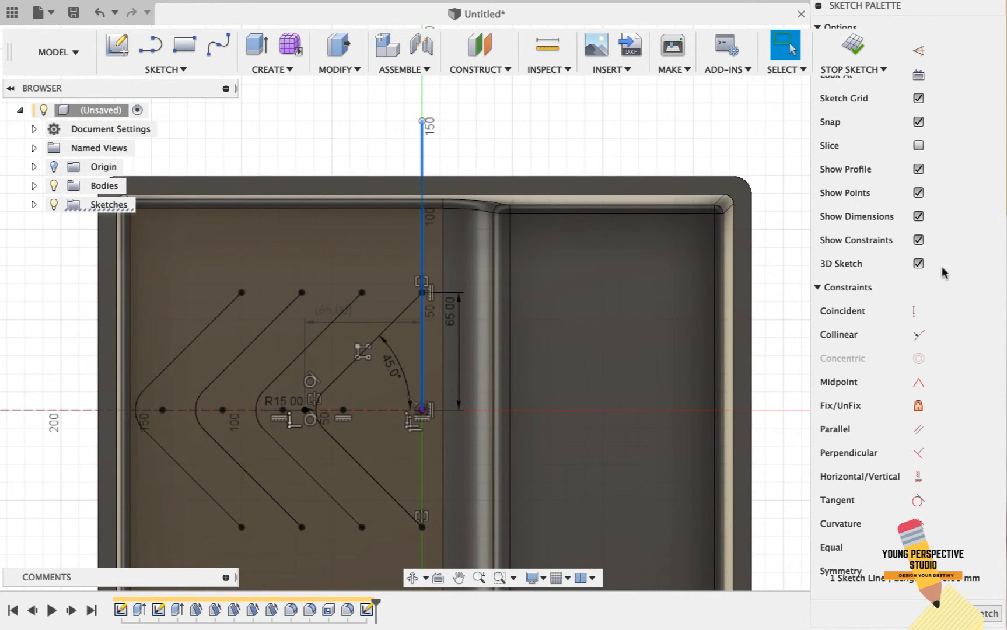
pyautogui.click(918, 52)
pyautogui.click(571, 325)
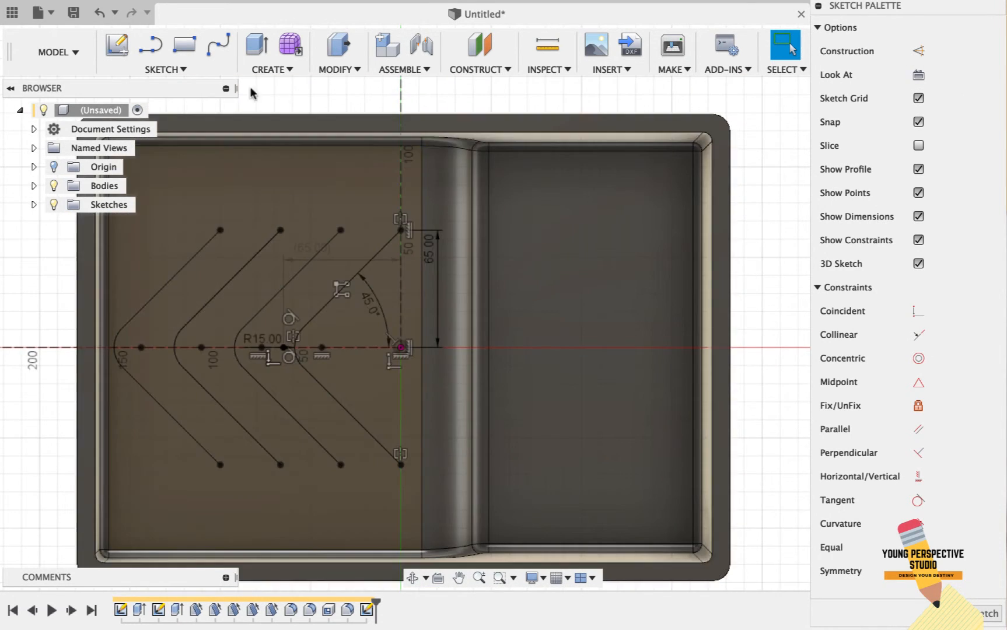
# Step: Extend both legs of the three patterned V's to the nearest floor edges or the vertical construction line
pyautogui.click(165, 69)
pyautogui.click(156, 318)
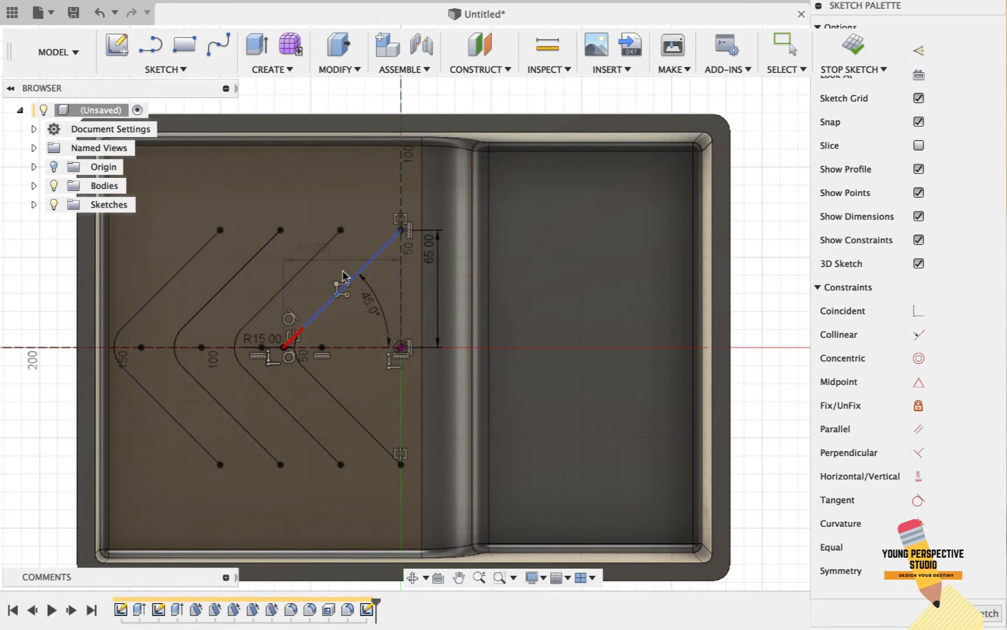
pyautogui.click(326, 251)
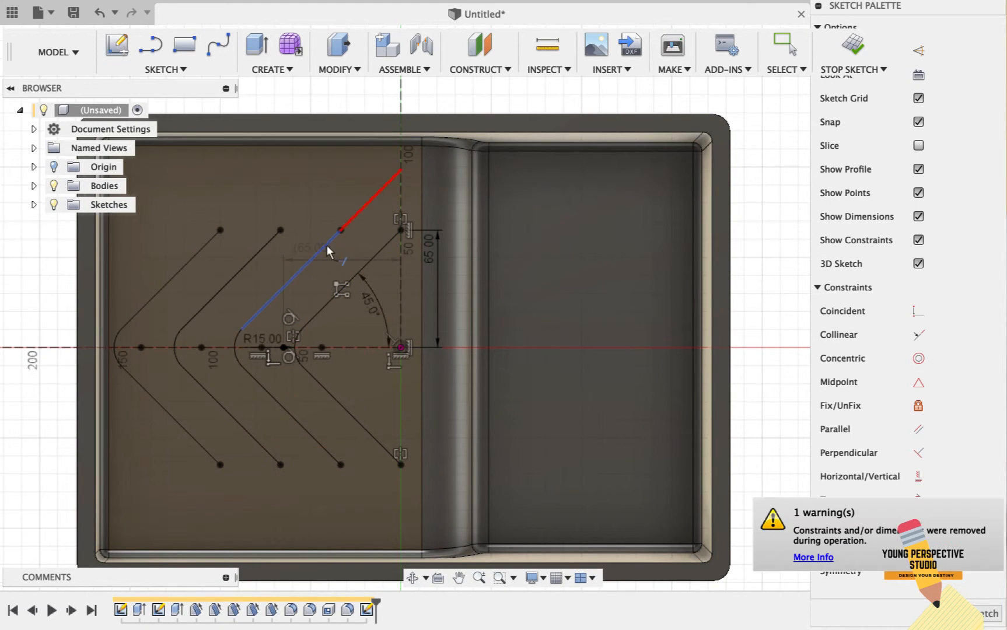
pyautogui.click(259, 253)
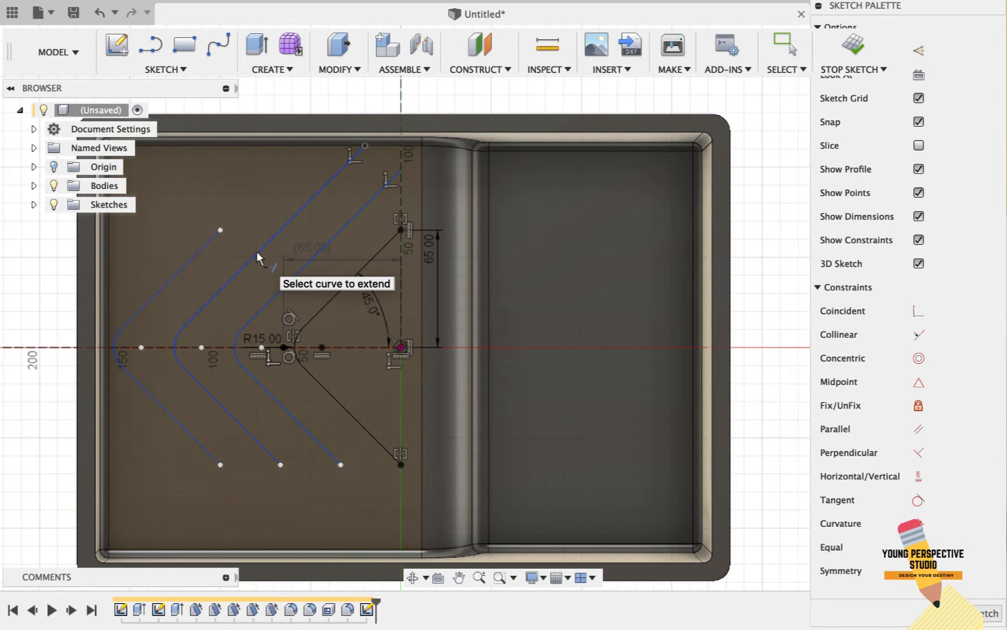
pyautogui.click(193, 264)
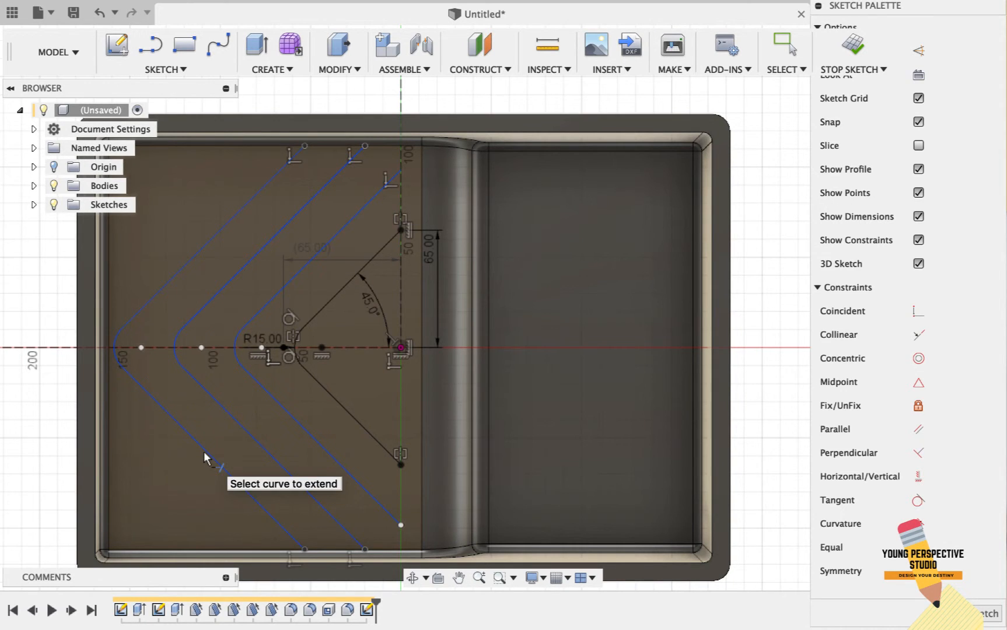
pyautogui.press('Escape')
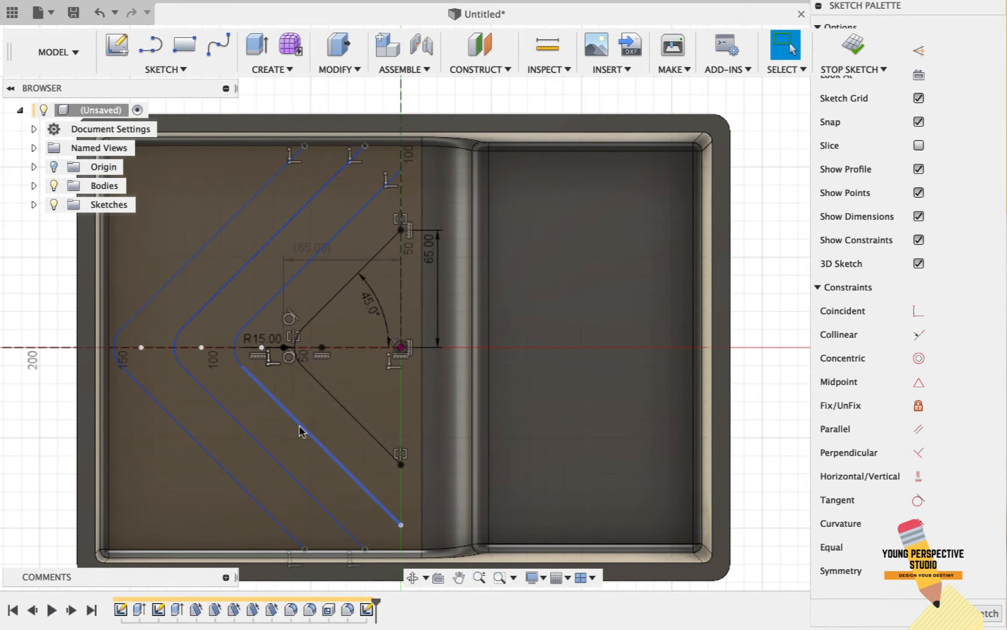
pyautogui.click(308, 431)
pyautogui.hotkey('ctrl', 'z')
# Step: Align the arc center points of the three patterned V's with the origin using Horizontal/Vertical constraints
pyautogui.scroll(3, 308, 426)
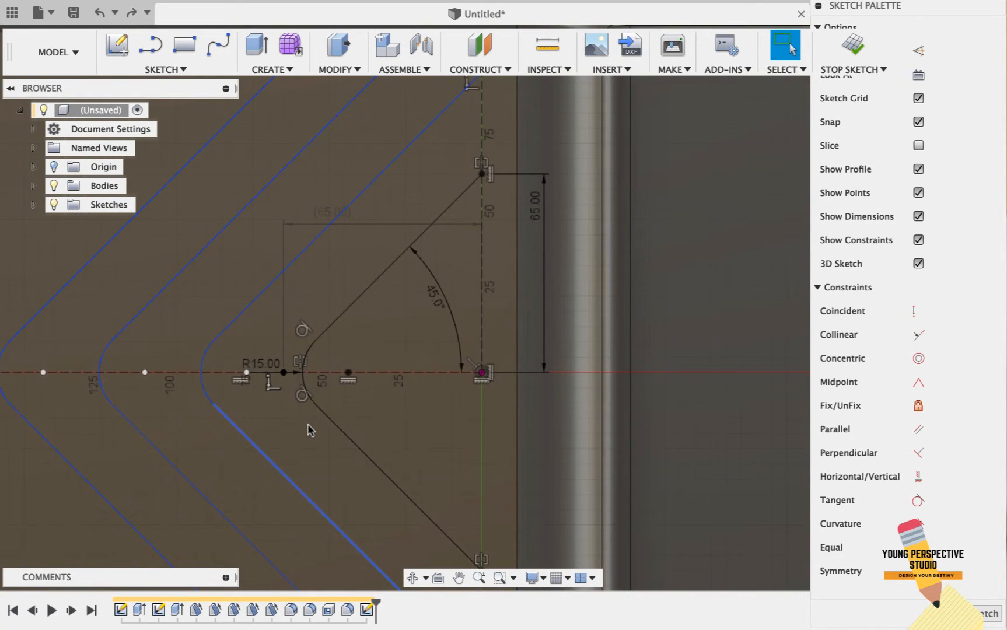
pyautogui.click(280, 344)
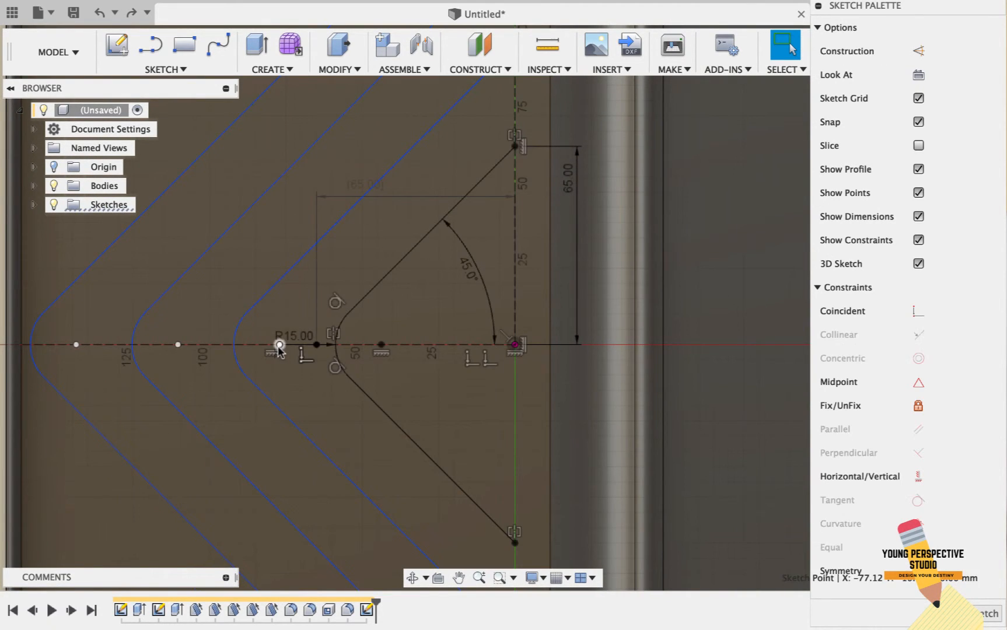
pyautogui.keyDown('shift'); pyautogui.click(515, 344); pyautogui.keyUp('shift')
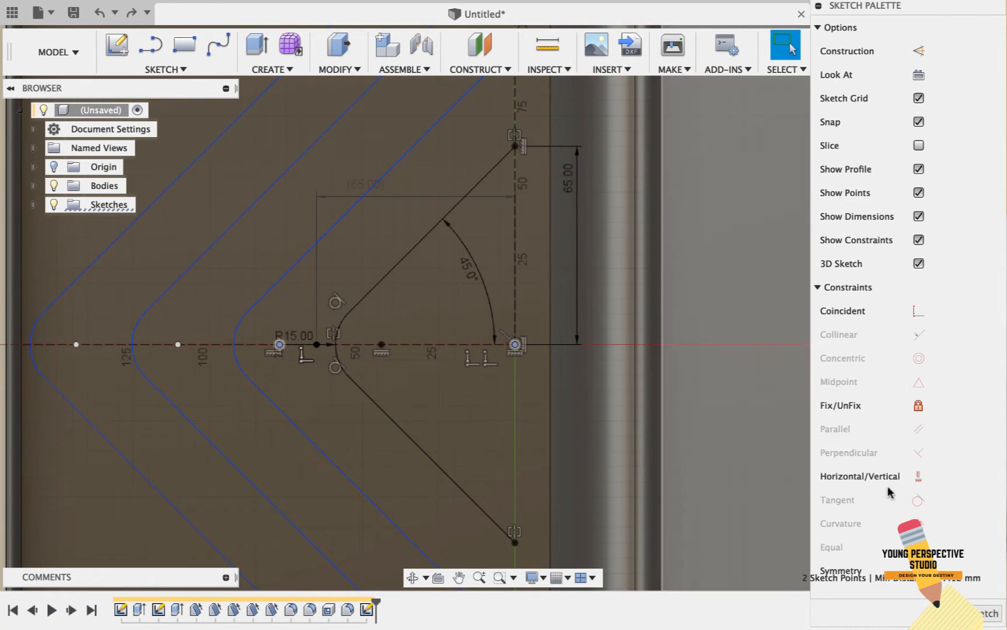
pyautogui.click(920, 478)
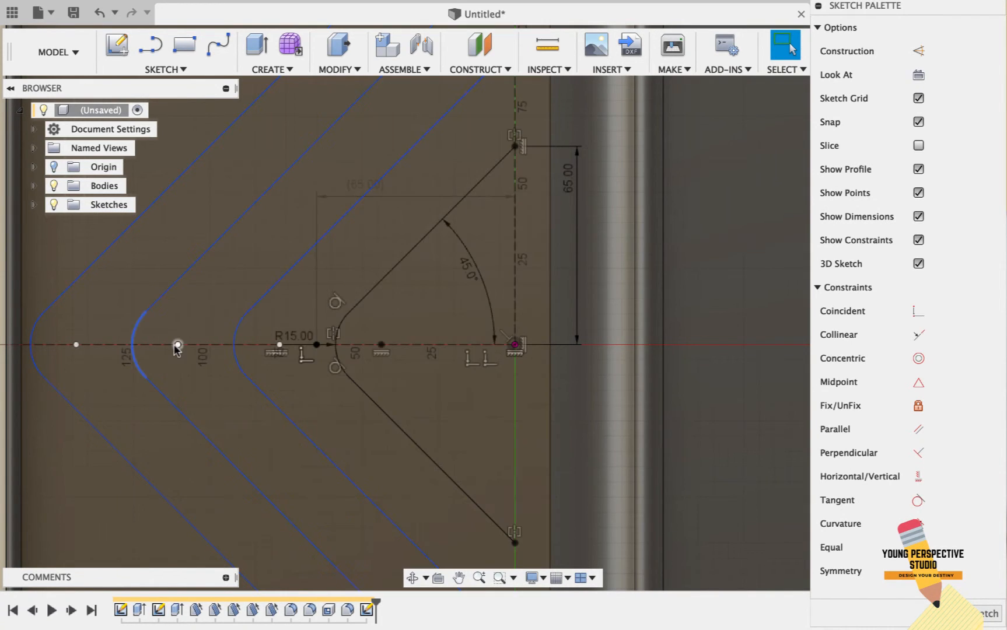
pyautogui.click(178, 345)
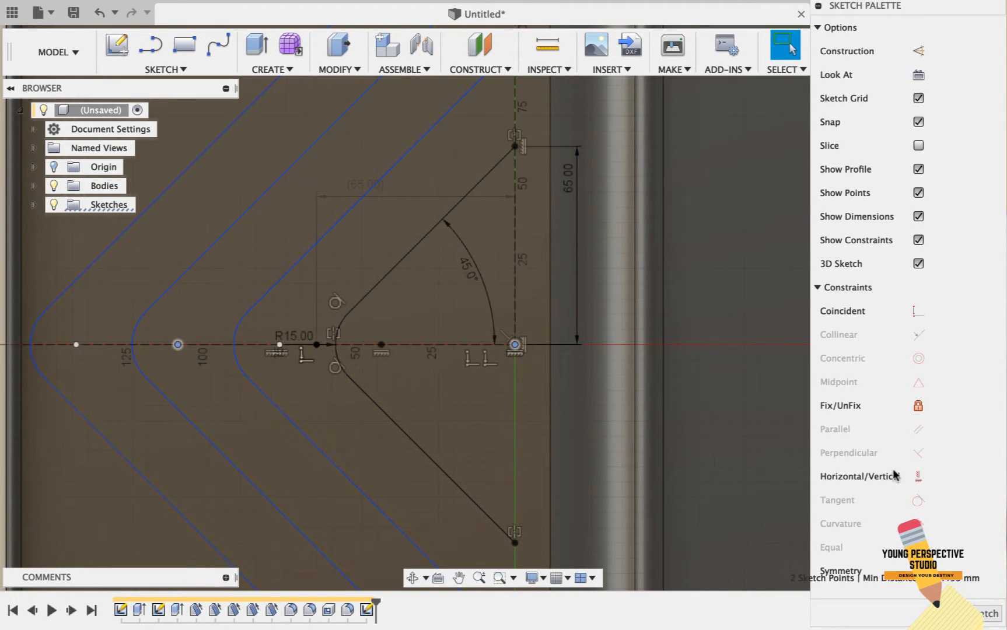
pyautogui.click(921, 479)
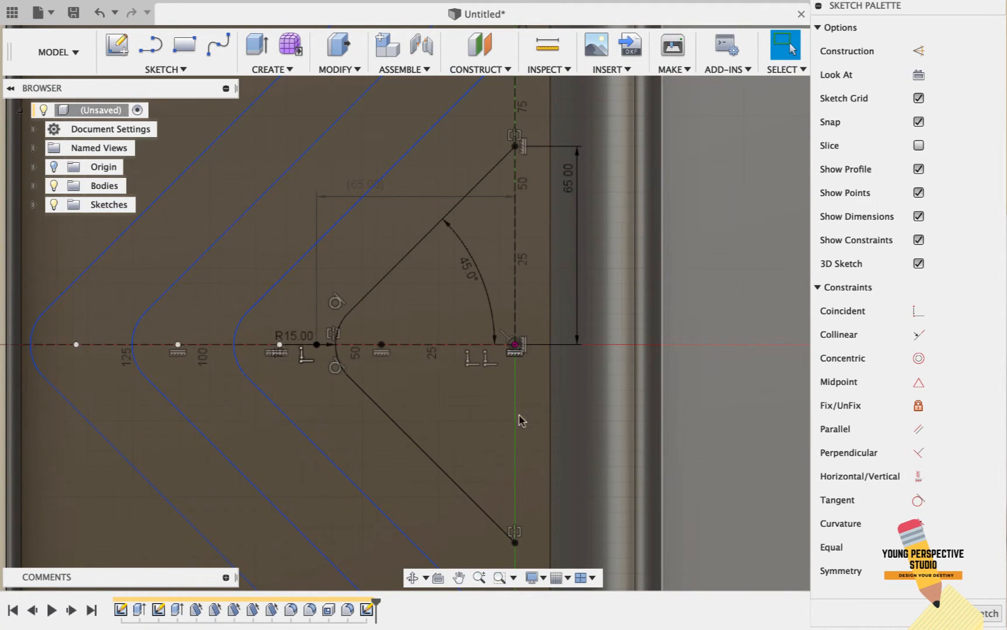
pyautogui.click(75, 344)
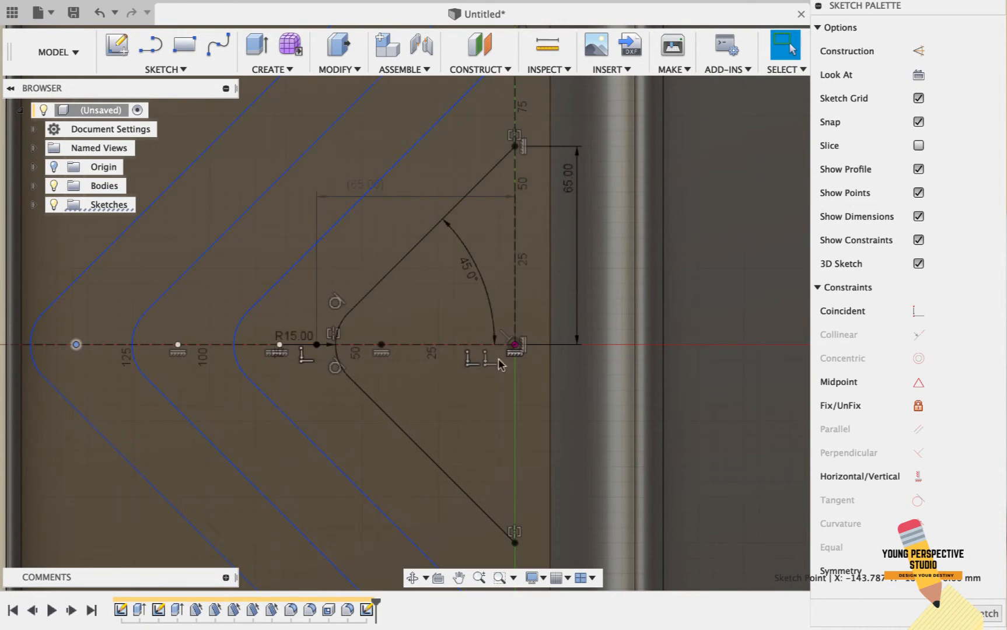
pyautogui.click(515, 345)
pyautogui.click(920, 478)
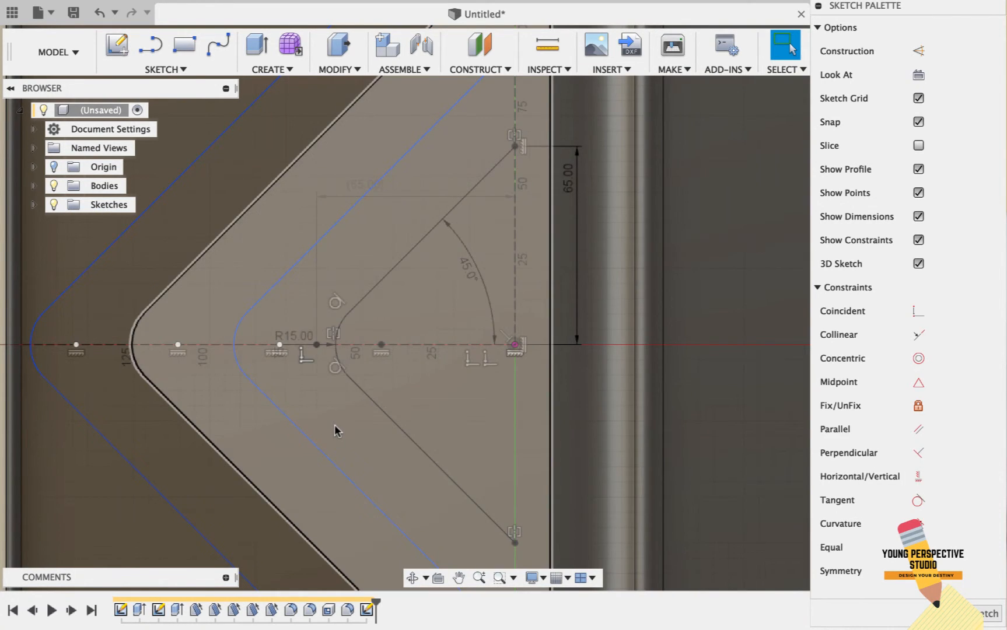
# Step: Dimension the gap between the original V and the adjacent patterned V at 25 mm on both the lower and upper legs
pyautogui.scroll(-1, 194, 373)
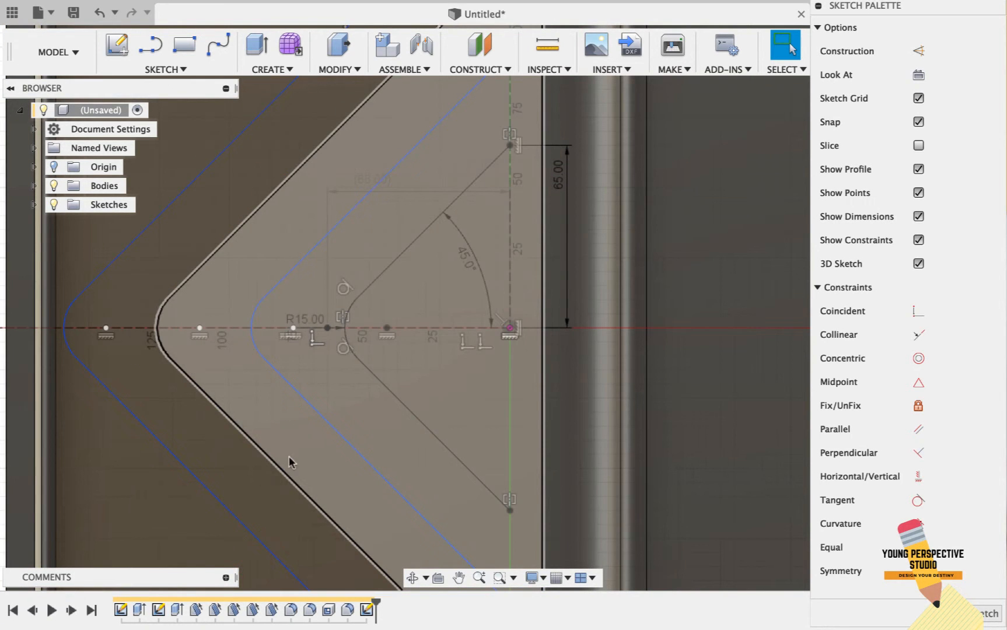
pyautogui.click(315, 413)
pyautogui.click(385, 388)
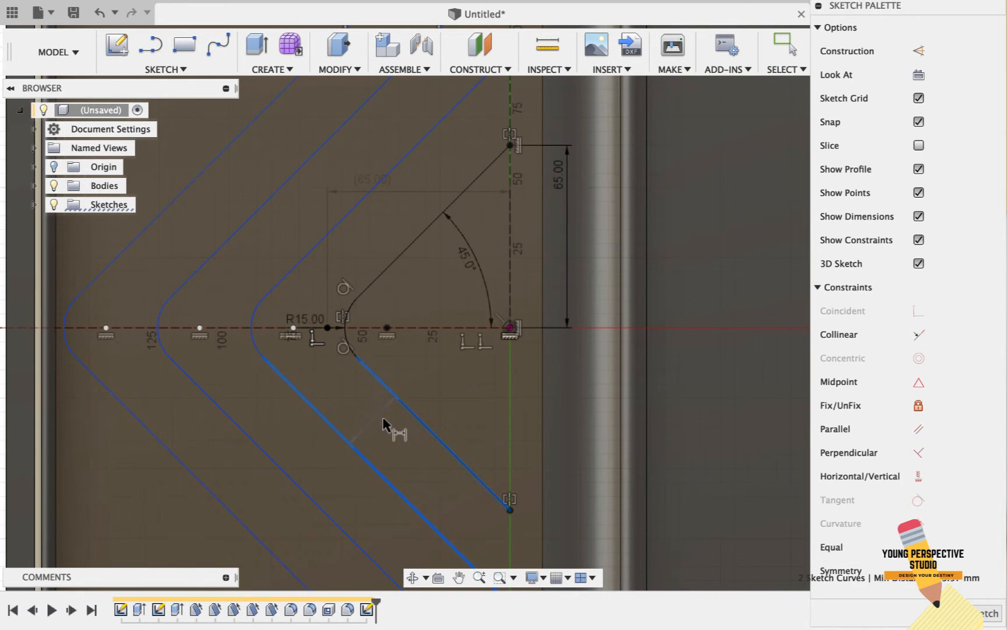
pyautogui.click(383, 420)
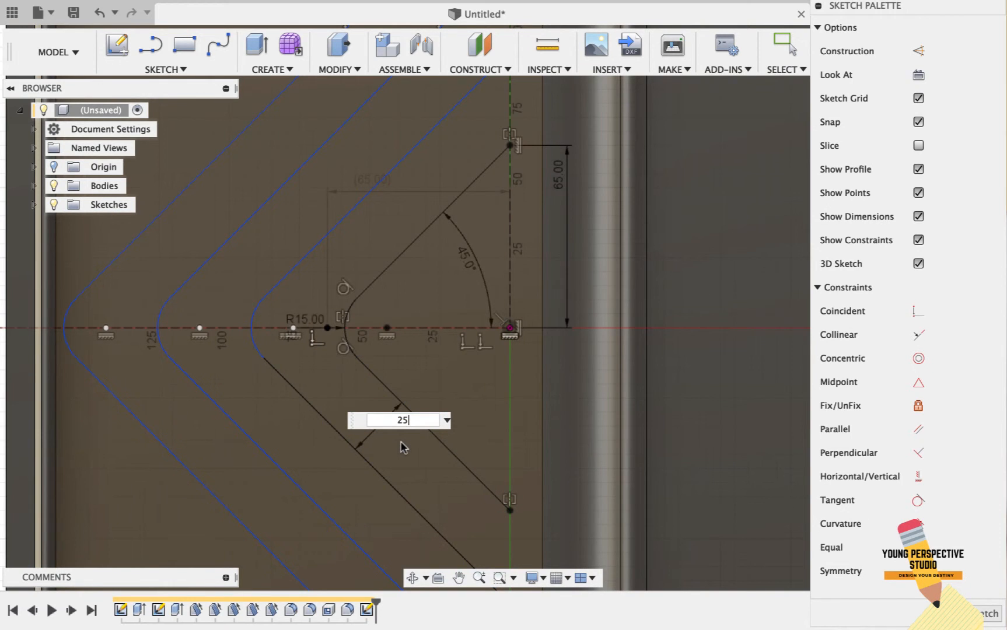
pyautogui.press('Return')
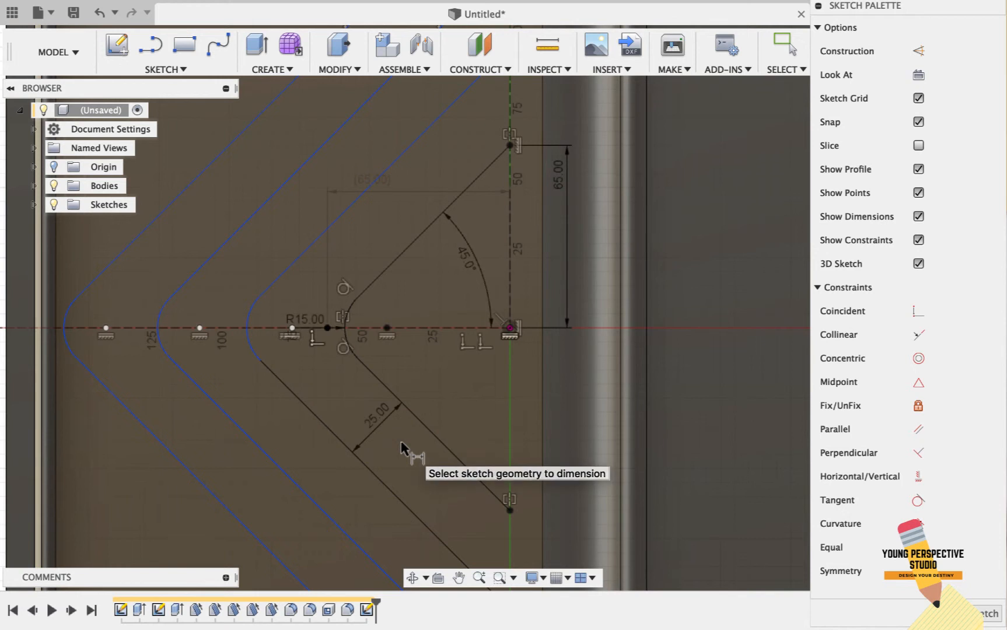
pyautogui.click(375, 271)
pyautogui.keyDown('shift'); pyautogui.click(350, 217); pyautogui.keyUp('shift')
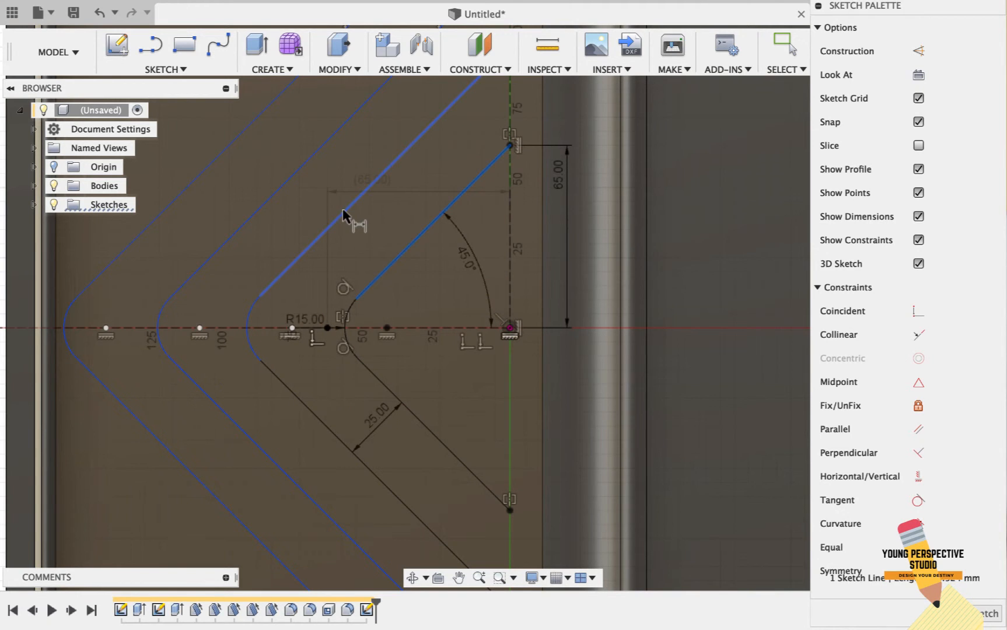
pyautogui.click(368, 230)
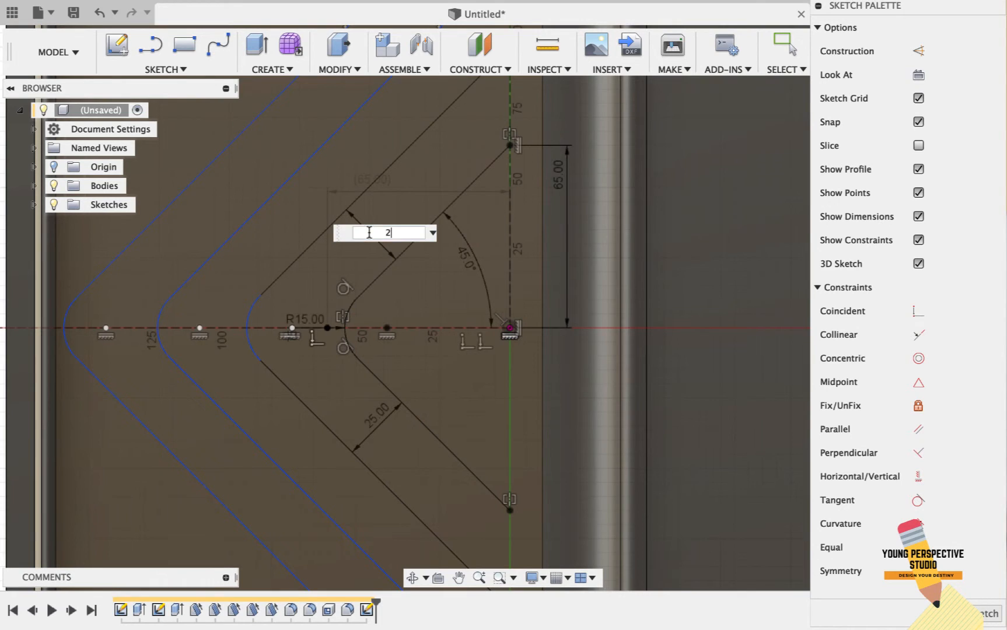
pyautogui.press('Return')
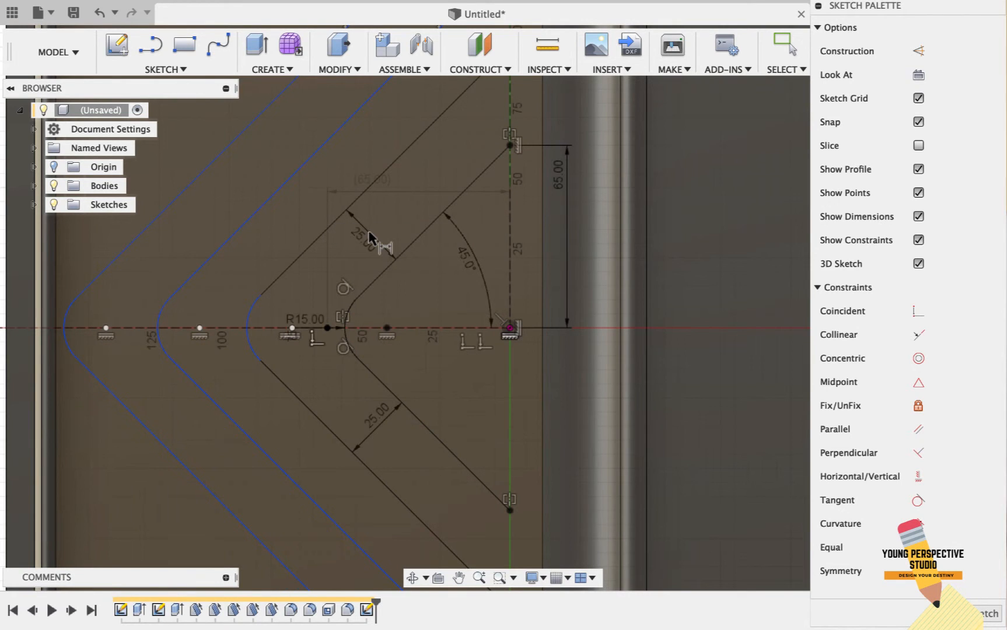
# Step: Dimension the corner arc of the patterned V adjacent to the original and set its radius to 10 mm
pyautogui.click(250, 318)
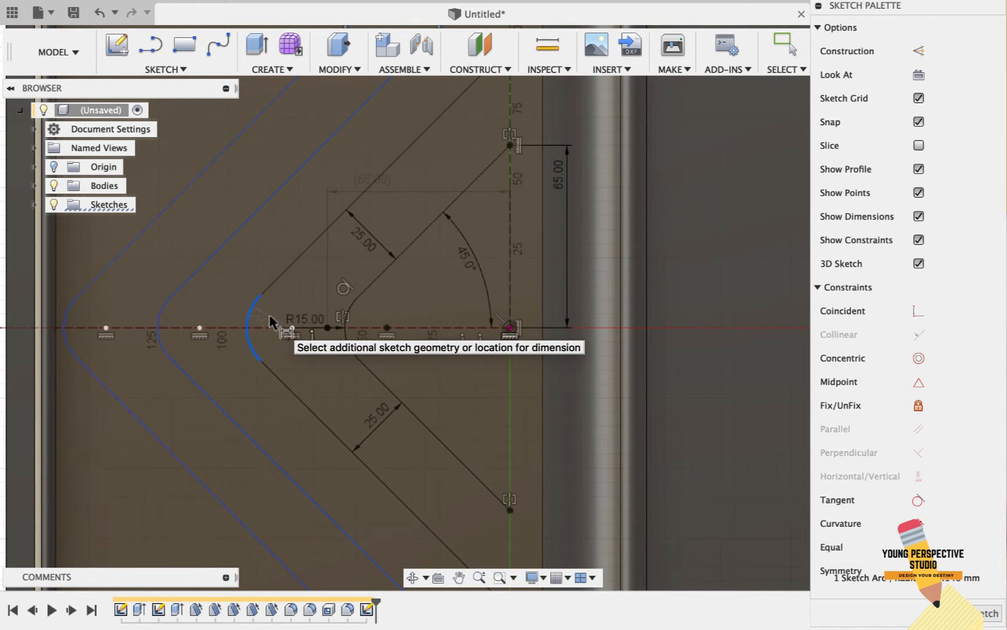
pyautogui.click(270, 318)
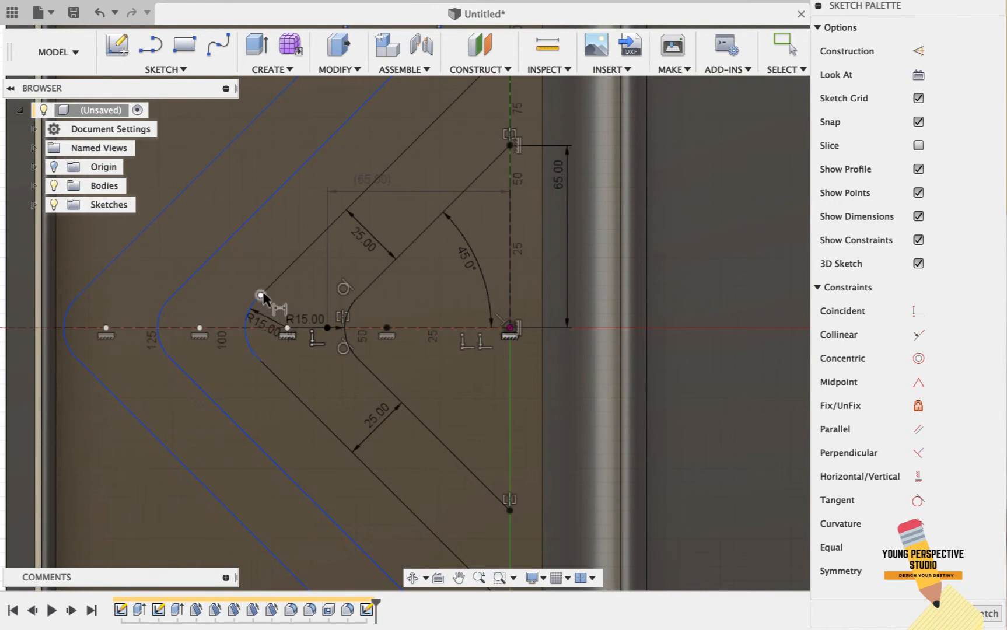
pyautogui.press('Escape')
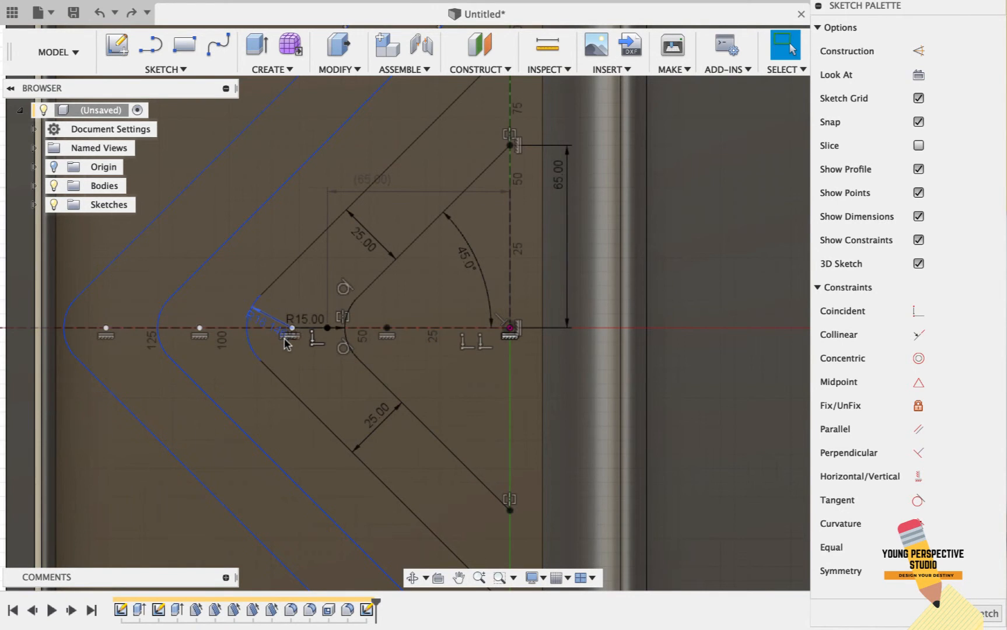
pyautogui.press('d')
pyautogui.doubleClick(267, 325)
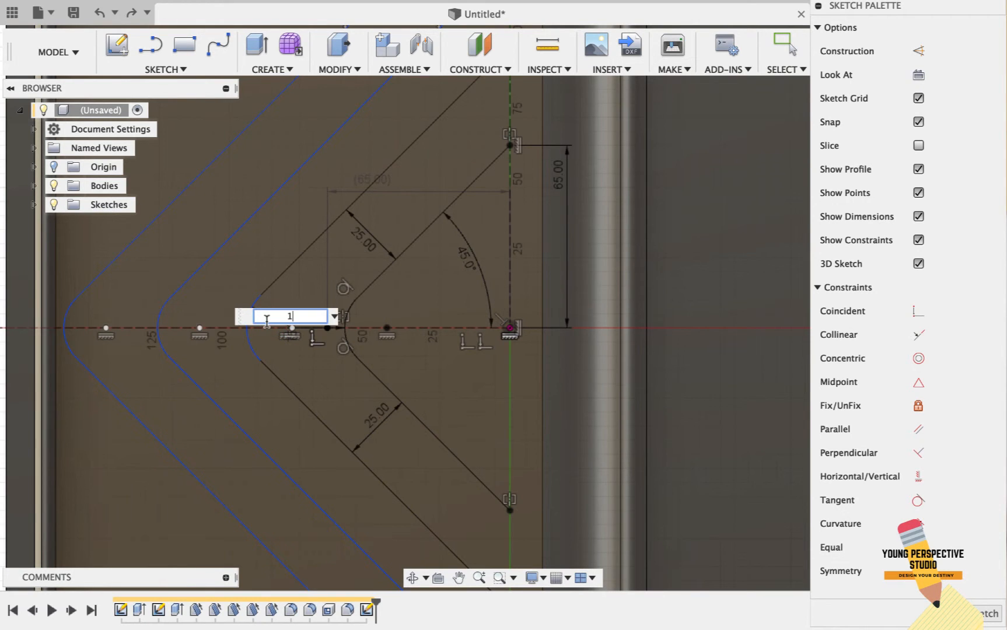
pyautogui.press('Return')
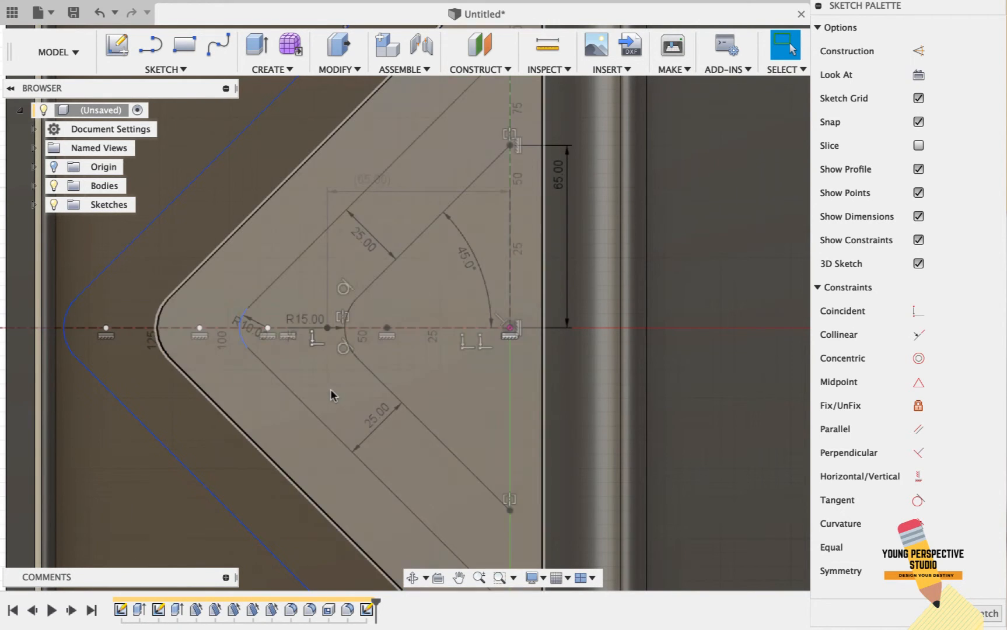
# Step: Test the 10 mm arc's freedom of movement, undo the shift, and make the arc tangent to its V's upper leg
pyautogui.scroll(4, 333, 396)
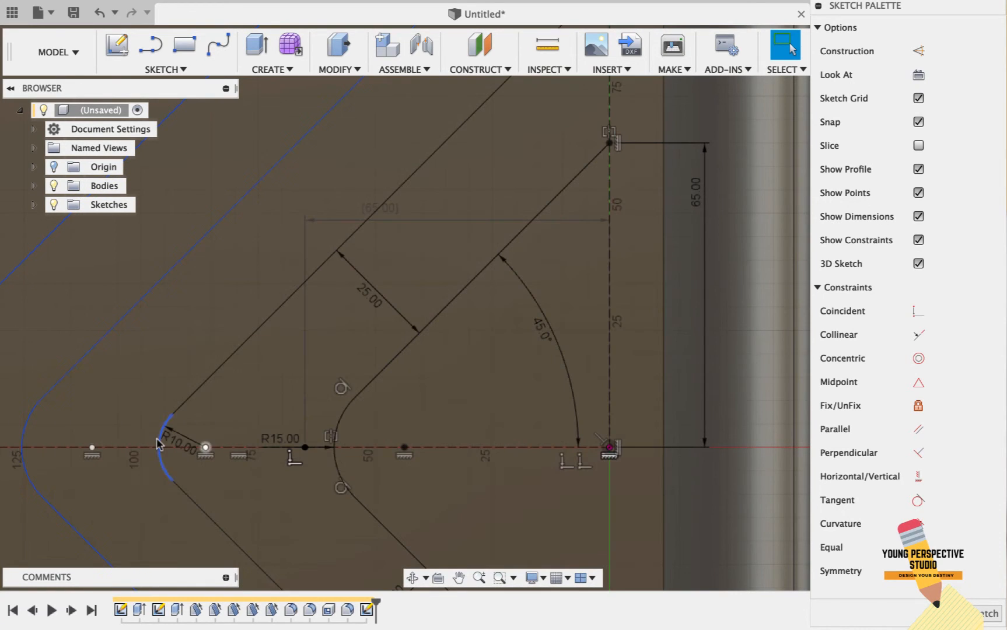
pyautogui.moveTo(162, 438); pyautogui.dragTo(149, 442)
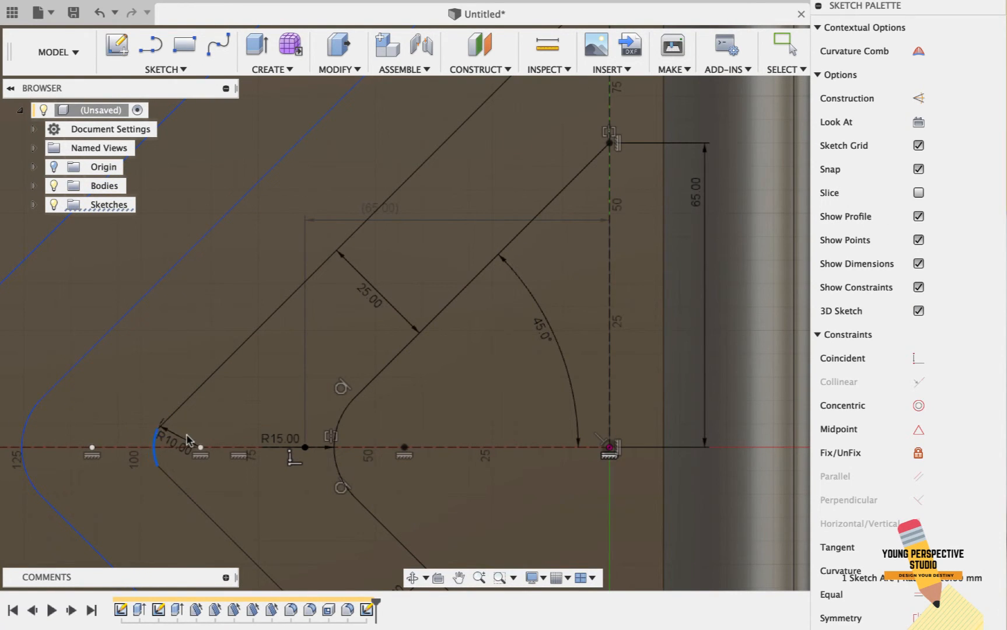
pyautogui.hotkey('ctrl', 'z')
pyautogui.click(160, 462)
pyautogui.keyDown('shift'); pyautogui.click(187, 402); pyautogui.keyUp('shift')
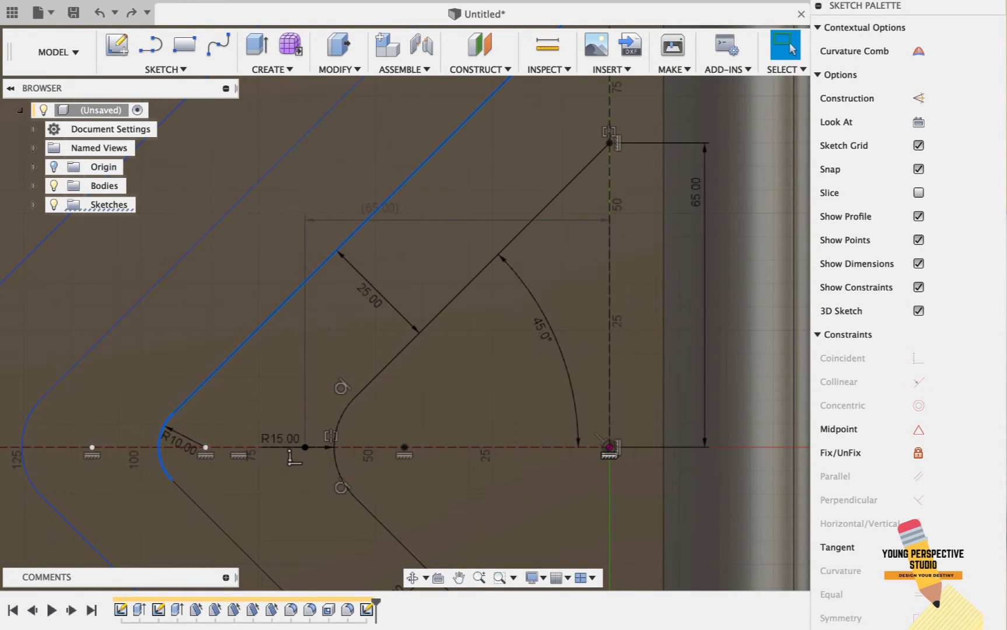
pyautogui.click(919, 547)
# Step: Make the second patterned V's corner arc tangent to both of its legs
pyautogui.scroll(-2, 274, 375)
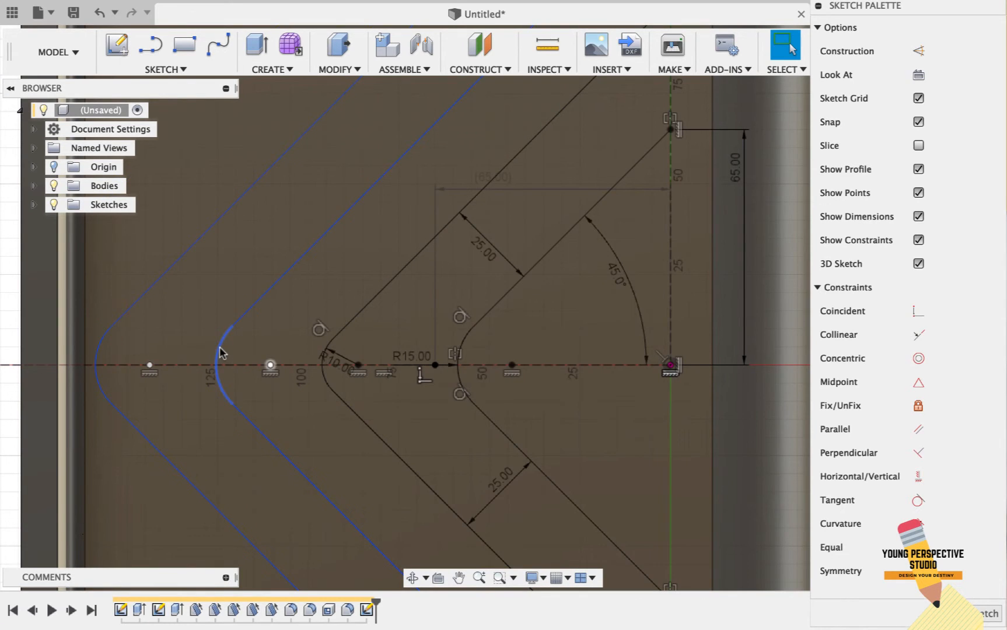
pyautogui.click(236, 328)
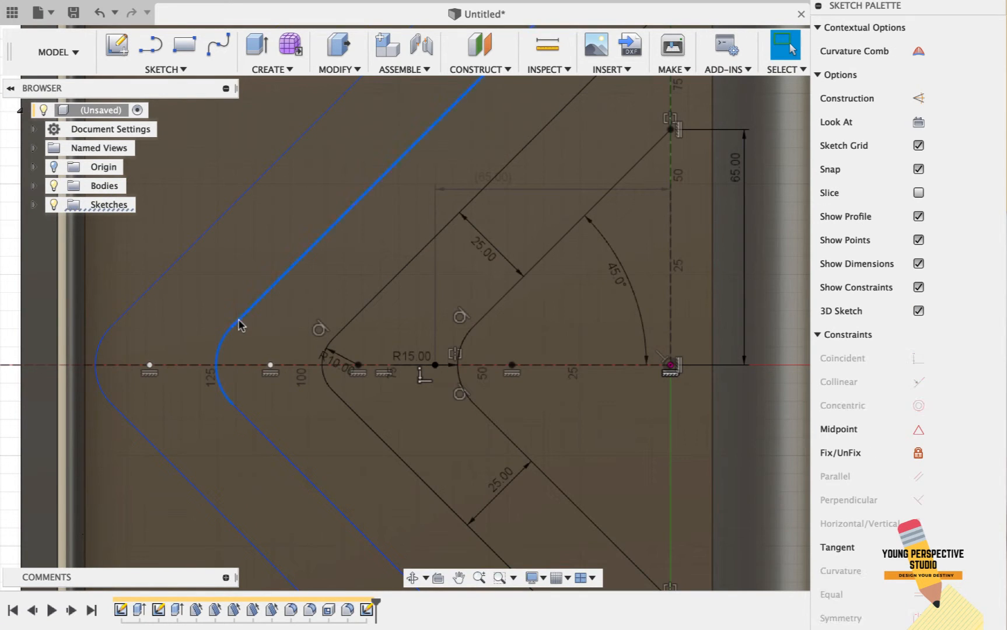
pyautogui.press('Escape')
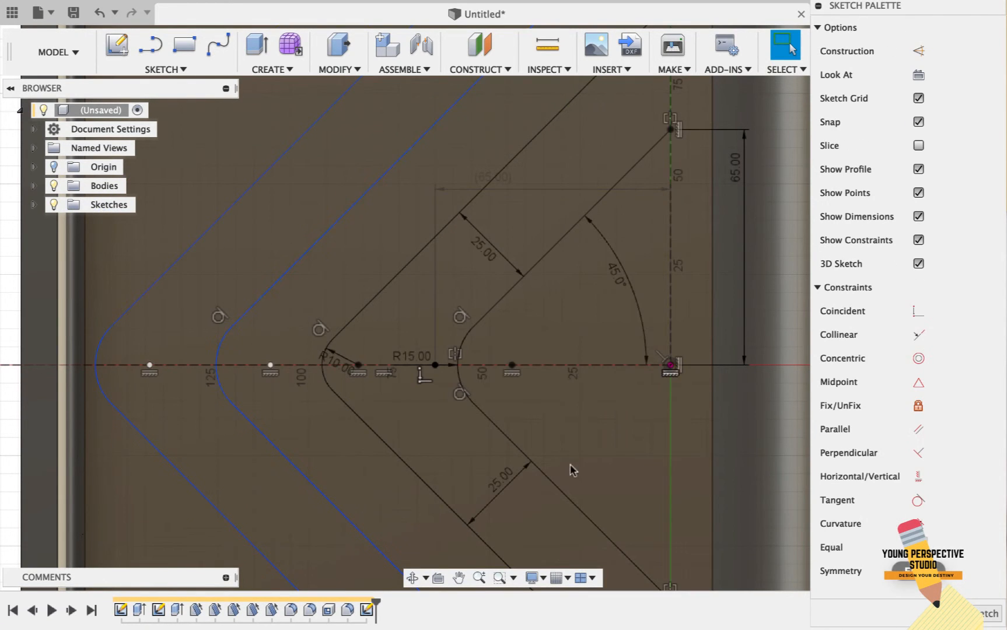
pyautogui.click(226, 393)
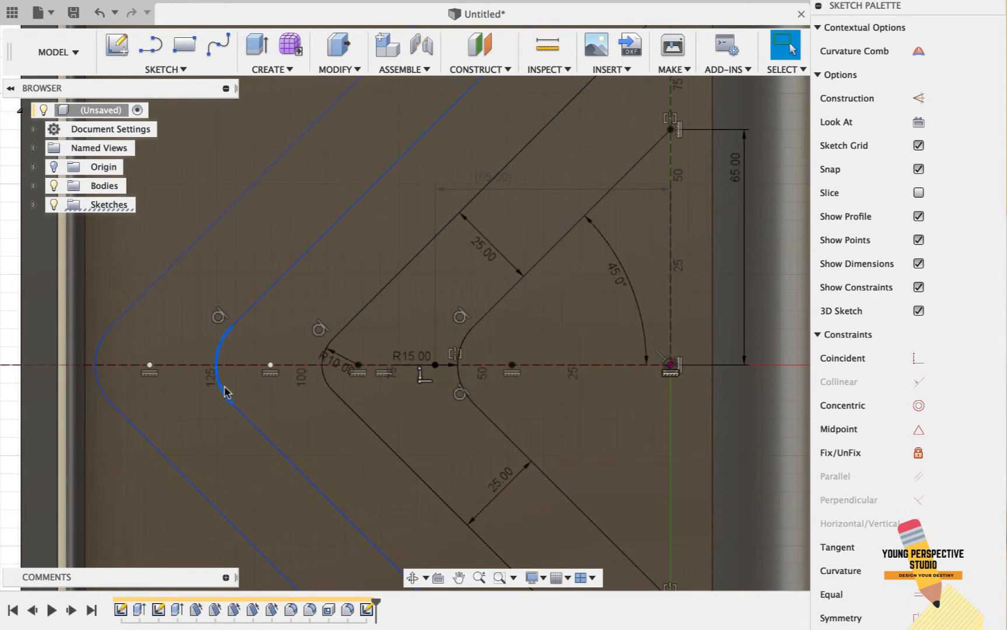
pyautogui.keyDown('shift'); pyautogui.click(243, 417); pyautogui.keyUp('shift')
pyautogui.press('Escape')
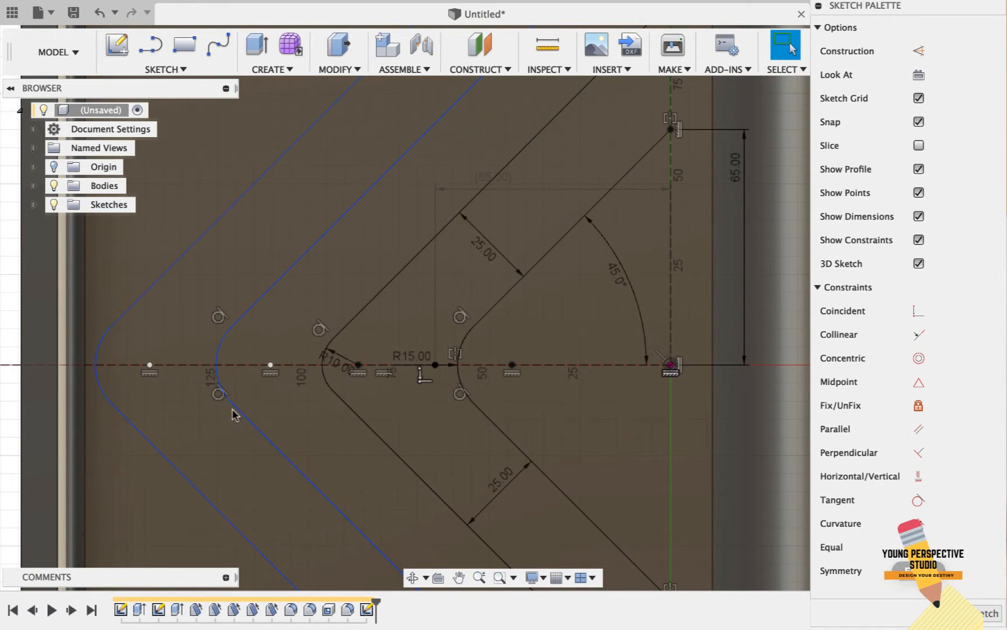
# Step: Make the outermost V's corner arc tangent to its upper and lower legs
pyautogui.click(101, 352)
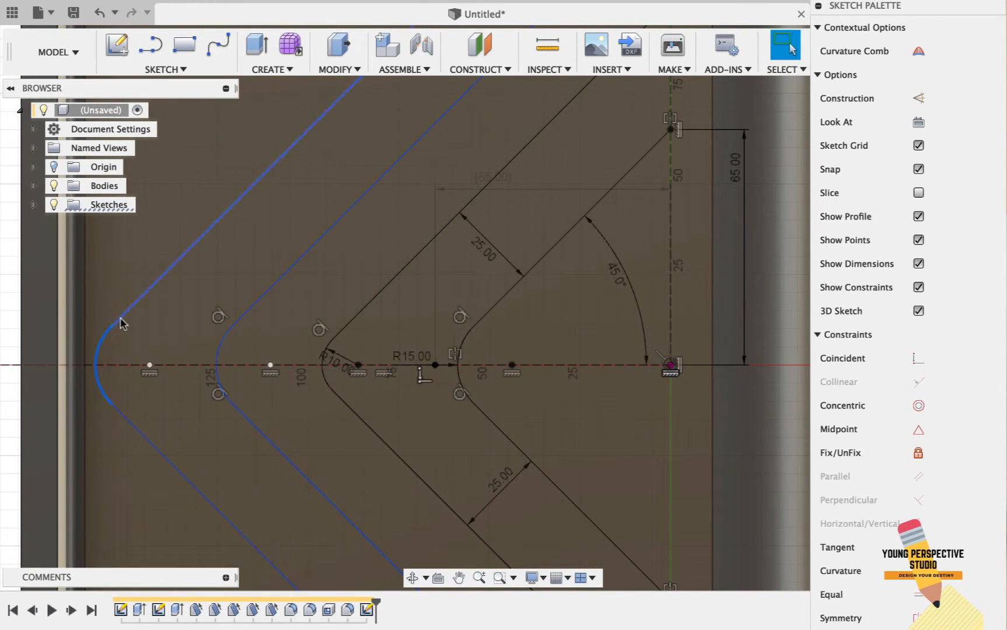
pyautogui.press('Escape')
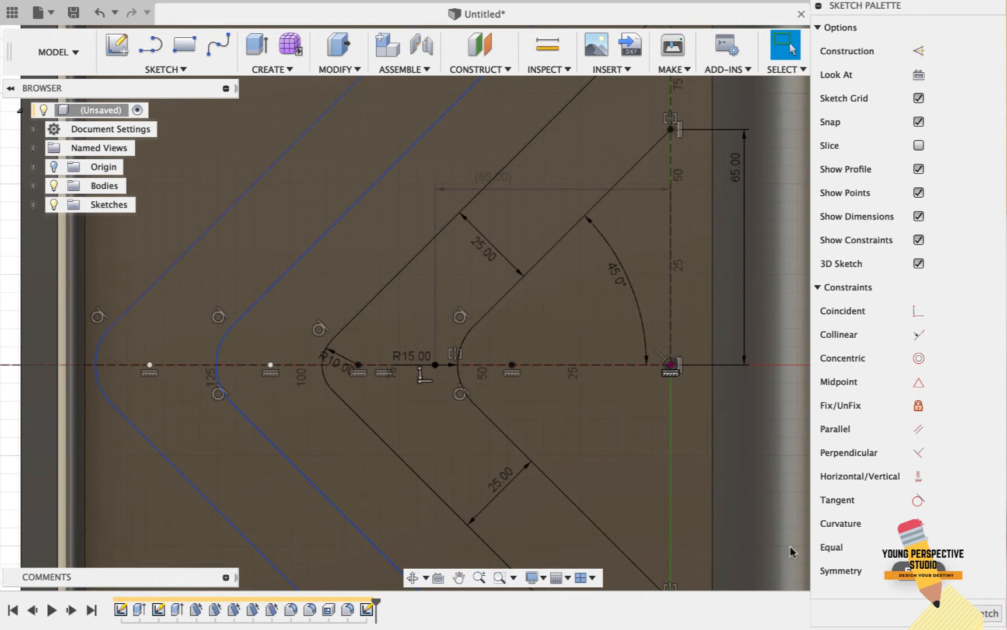
pyautogui.click(105, 401)
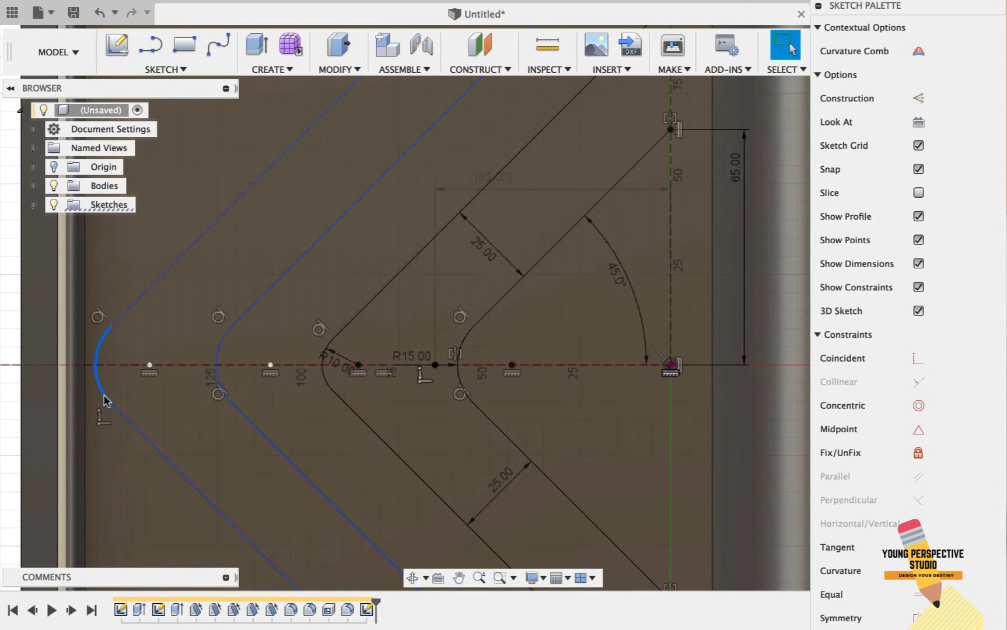
pyautogui.click(127, 425)
pyautogui.press('Escape')
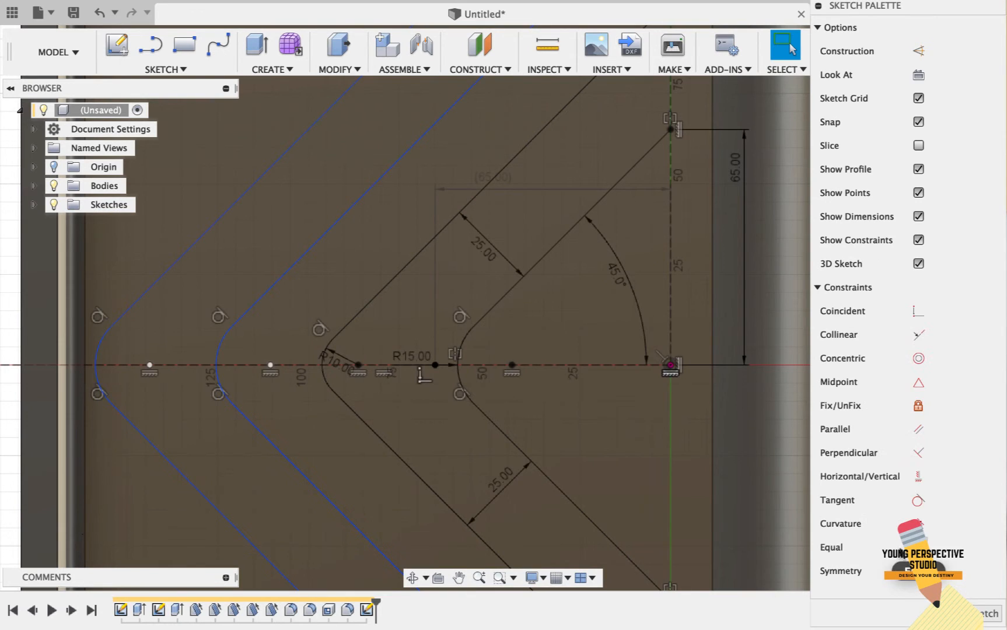
# Step: Dimension the gap between the first and second patterned V's at 25 mm on both legs and set the second's arc radius to 10 mm
pyautogui.click(328, 490)
pyautogui.click(408, 462)
pyautogui.click(435, 528)
pyautogui.write('d58')
pyautogui.press('Return')
pyautogui.click(389, 288)
pyautogui.click(400, 218)
pyautogui.press('Return')
pyautogui.scroll(-3, 352, 358)
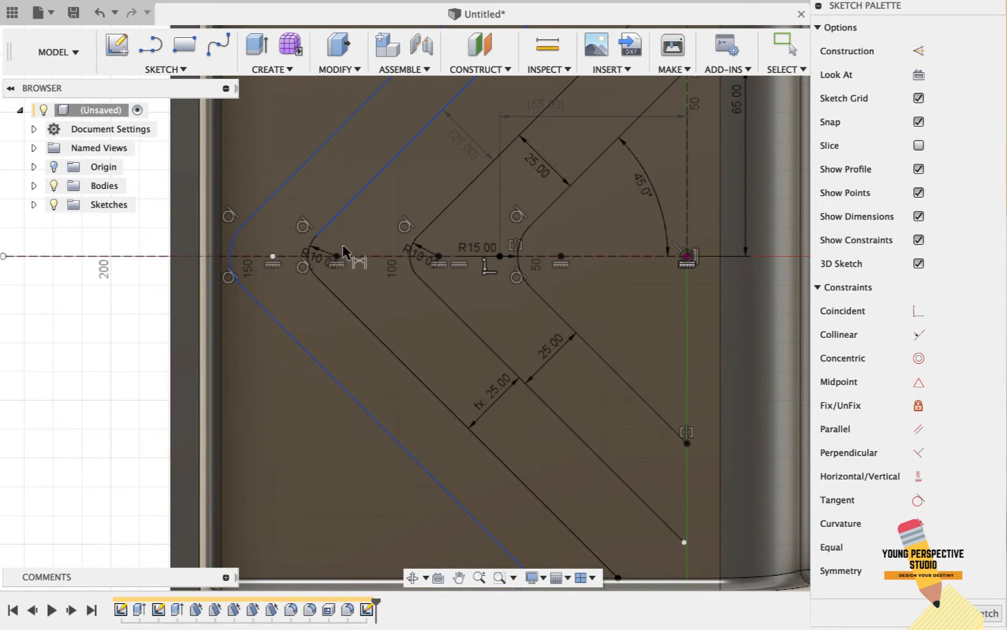
# Step: Dimension the outermost V with a 10 mm corner radius and a 20 mm gap to its neighboring V
pyautogui.click(414, 279)
pyautogui.click(382, 243)
pyautogui.click(405, 257)
pyautogui.press('Return')
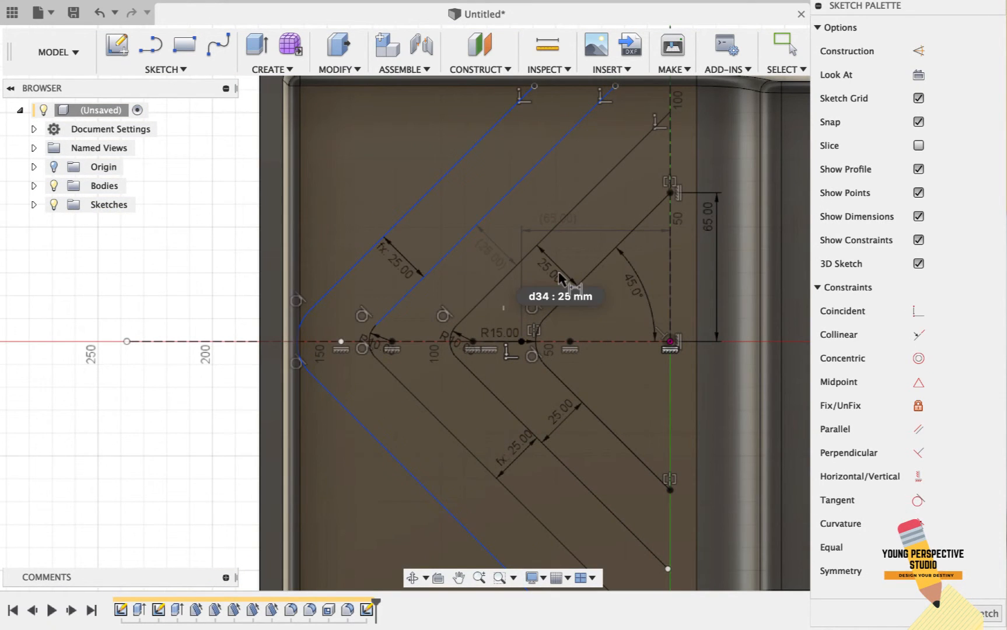
pyautogui.click(416, 484)
pyautogui.click(448, 455)
pyautogui.press('Return')
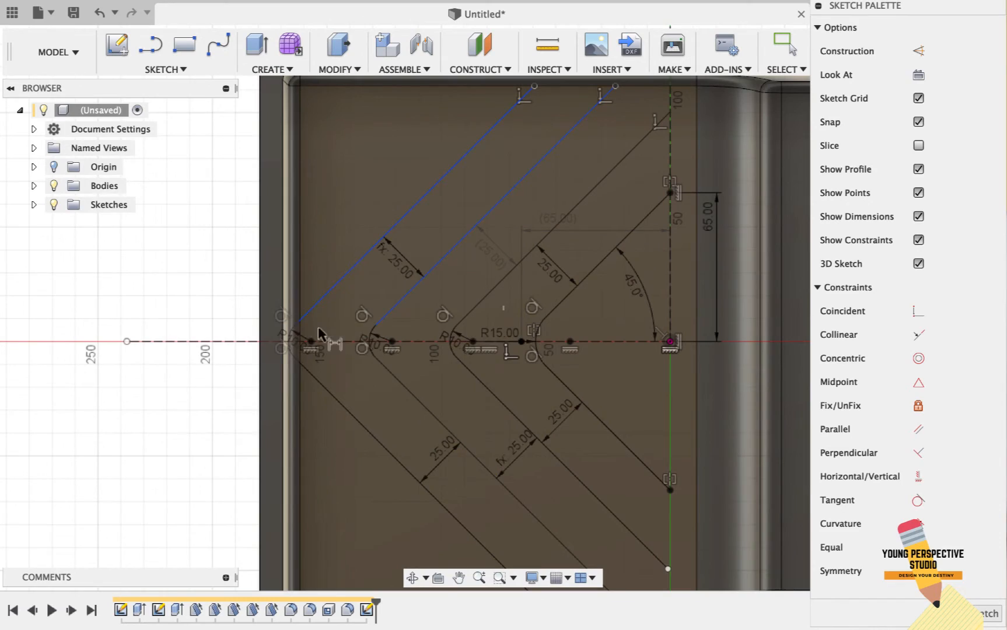
pyautogui.press('Return')
pyautogui.doubleClick(441, 449)
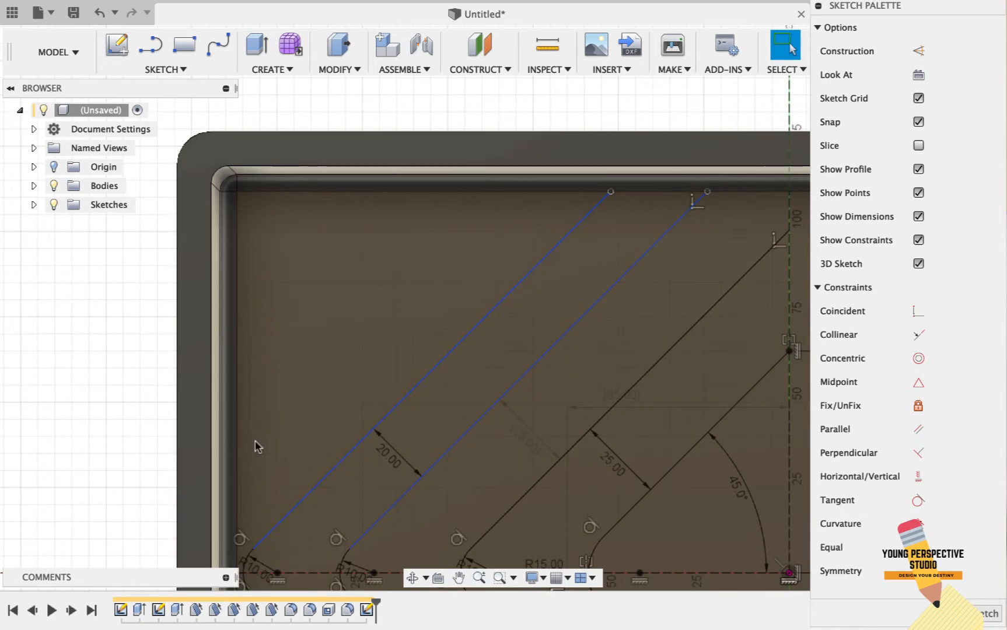
# Step: Offset the outermost V's upper leg toward the tray corner by 20 mm and by 40 mm
pyautogui.press('o')
pyautogui.click(420, 384)
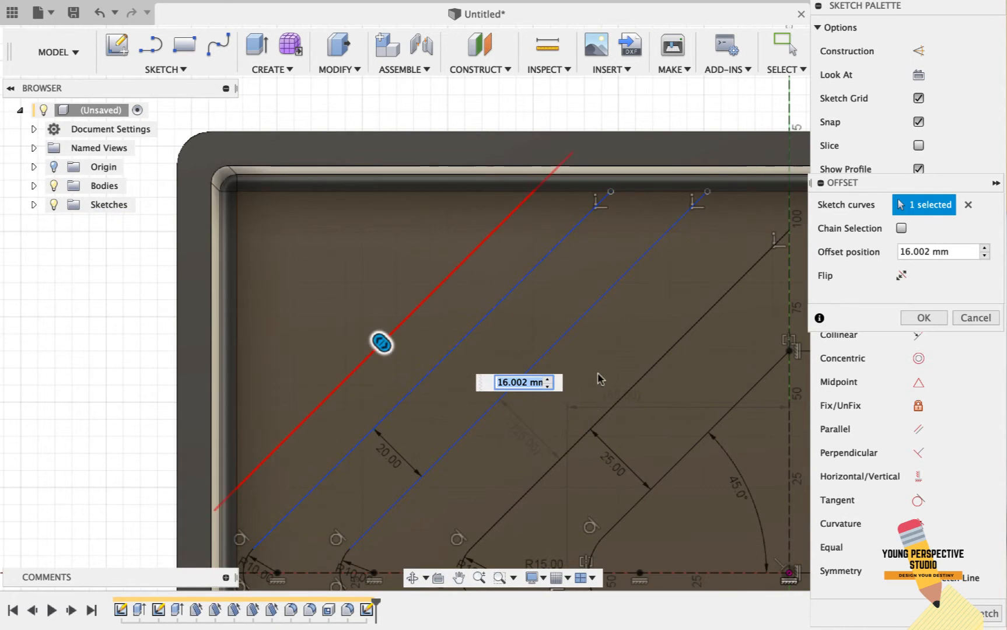
pyautogui.write('20mm')
pyautogui.press('Return')
pyautogui.write('o40')
pyautogui.press('Return')
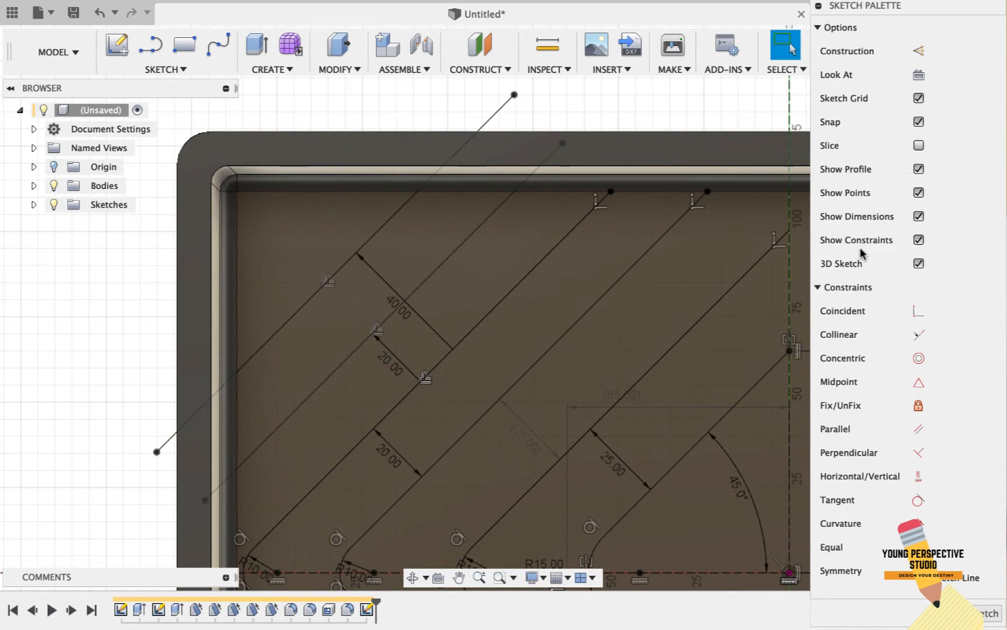
# Step: Trim the two offset lines to the floor's edges and dimension their spacing at 20 mm
pyautogui.press('t')
pyautogui.click(429, 184)
pyautogui.click(230, 386)
pyautogui.click(221, 490)
pyautogui.press('Escape')
pyautogui.press('d')
pyautogui.click(391, 415)
pyautogui.click(386, 318)
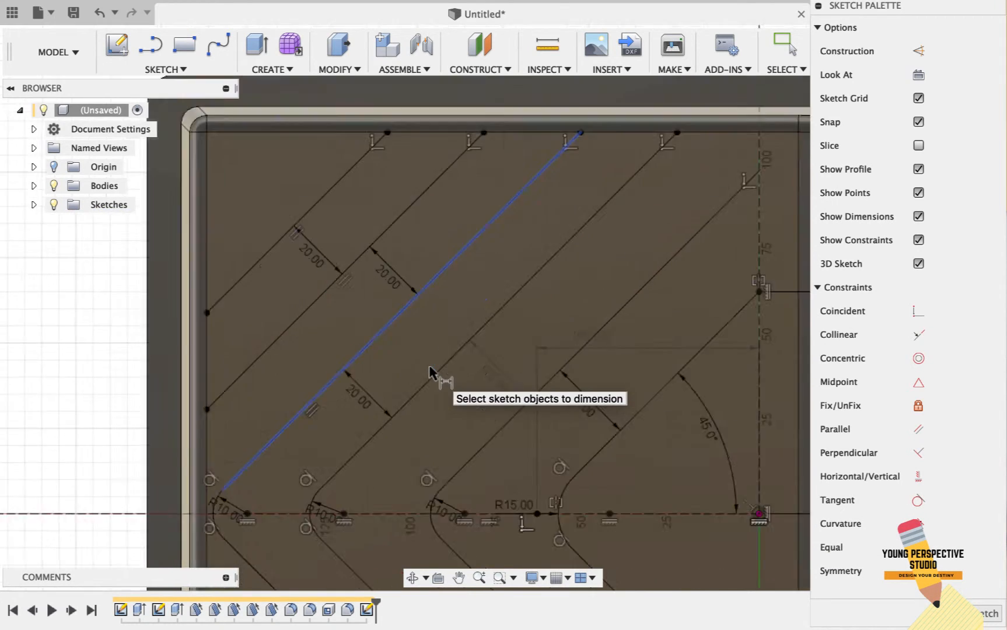
pyautogui.press('Escape')
# Step: Mirror the two corner lines across the horizontal construction line, then finish the sketch and return to the home view
pyautogui.press('o')
pyautogui.click(435, 360)
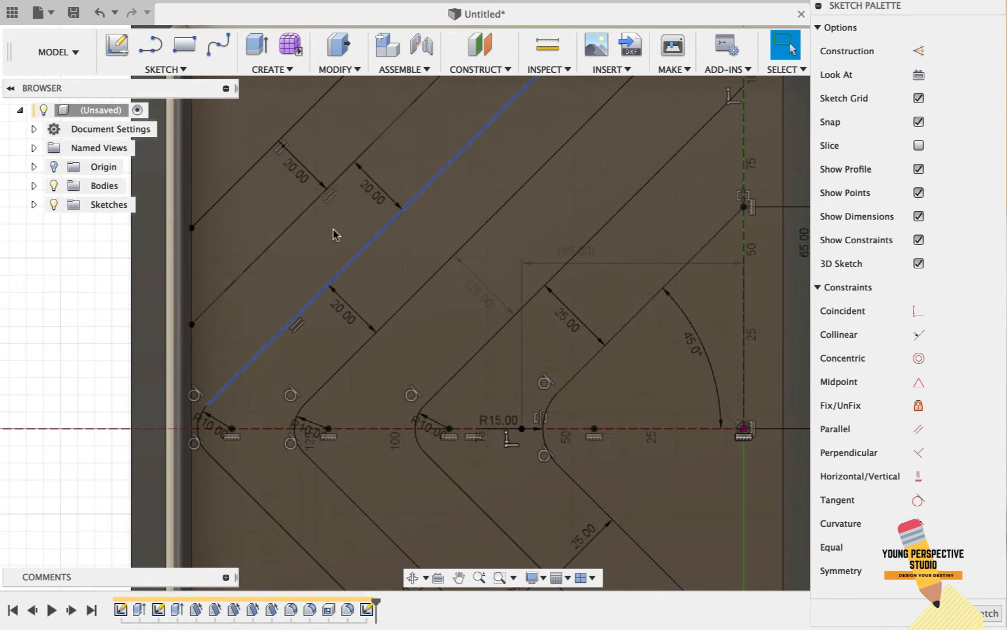
pyautogui.keyDown('shift'); pyautogui.click(292, 225); pyautogui.keyUp('shift')
pyautogui.click(164, 68)
pyautogui.click(146, 378)
pyautogui.click(677, 429)
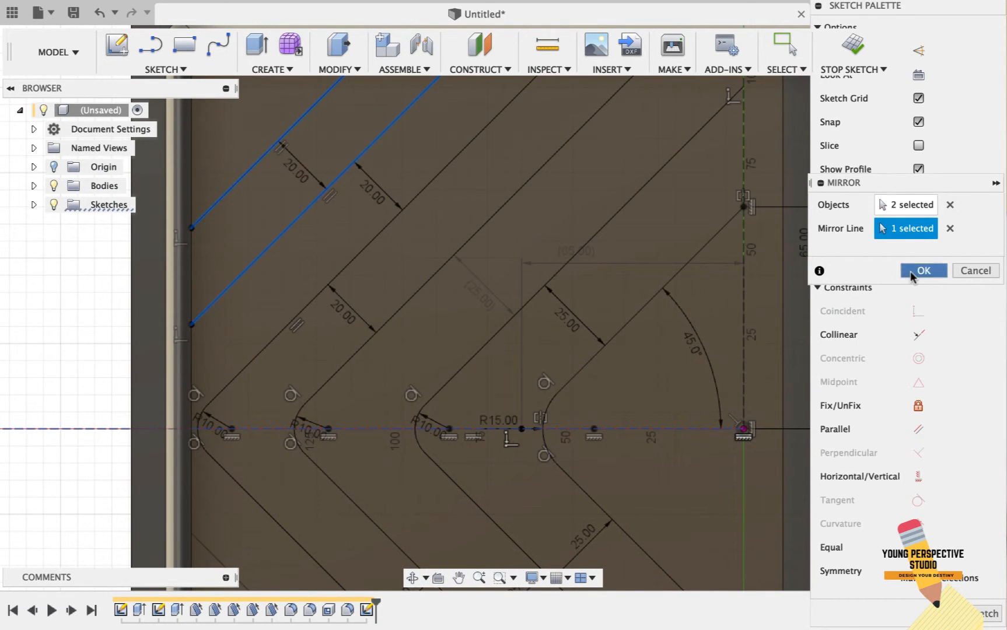
pyautogui.press('Return')
pyautogui.click(853, 47)
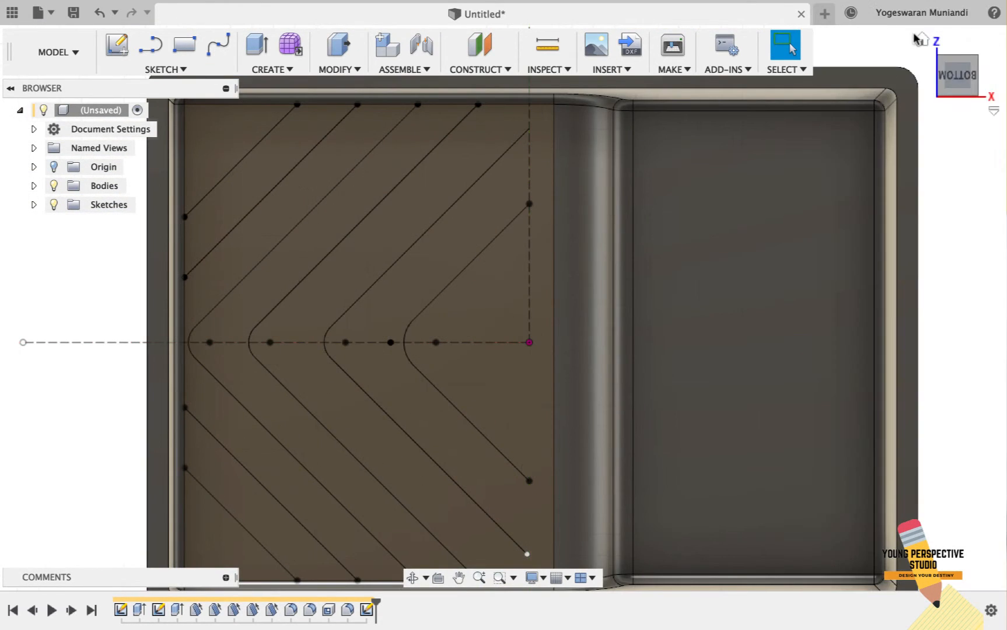
pyautogui.click(922, 41)
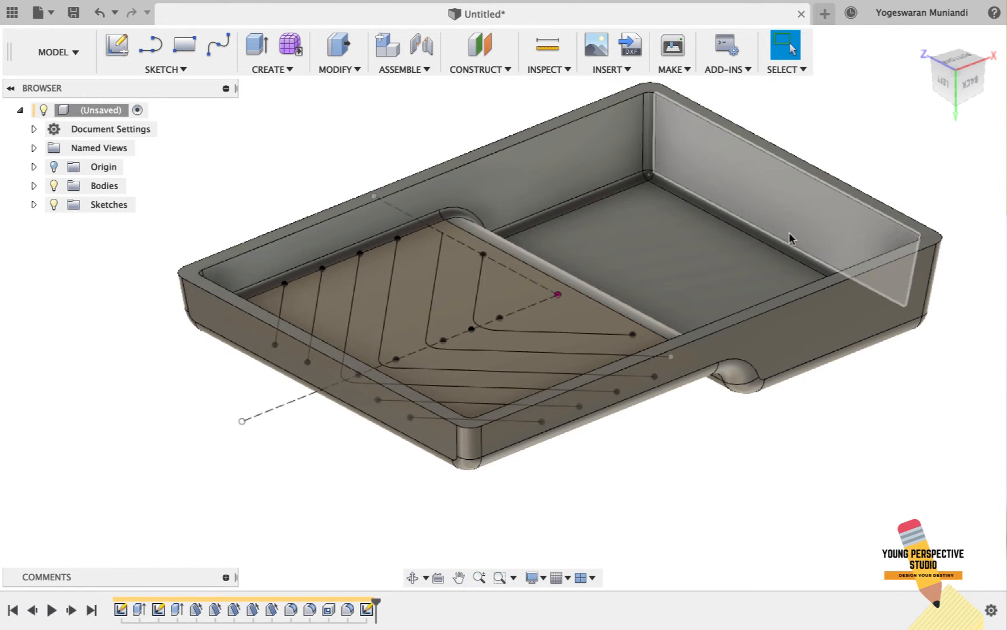
# Step: Create a web from the innermost V with symmetric 3 mm thickness and a depth of 1.5 mm
pyautogui.scroll(3, 761, 255)
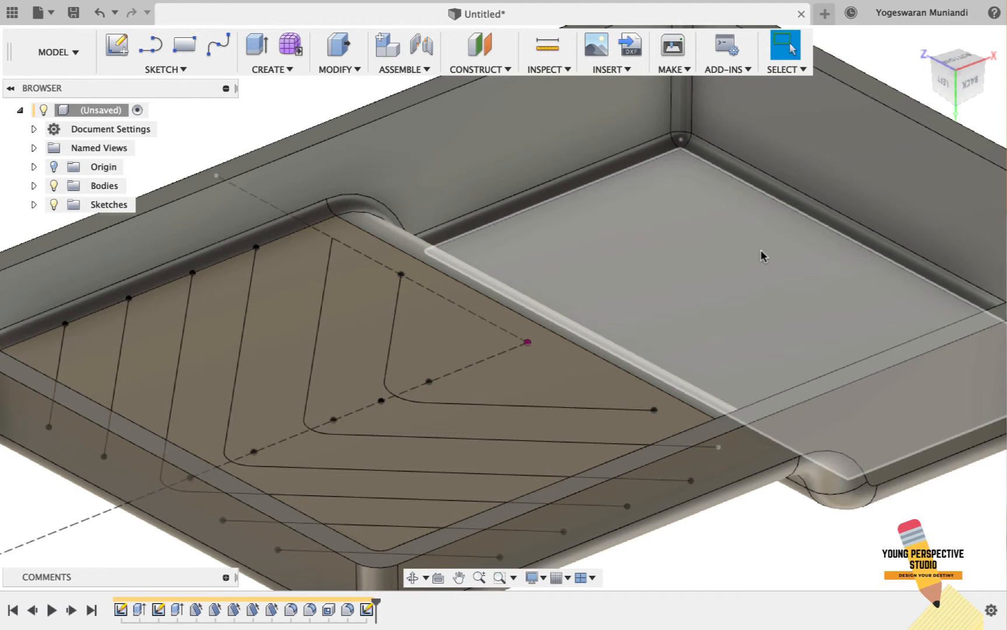
pyautogui.click(350, 70)
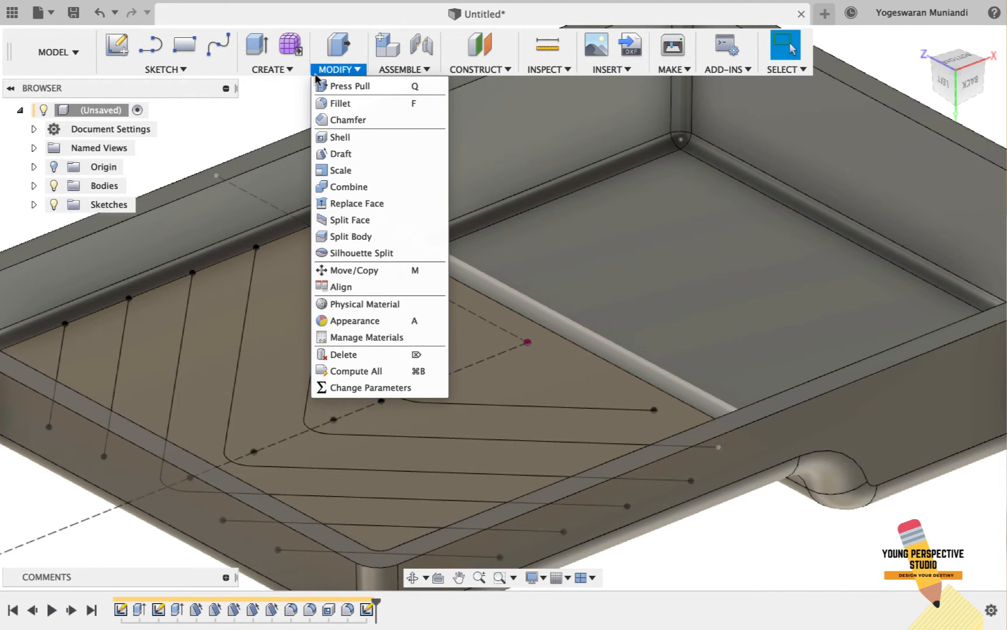
pyautogui.click(272, 70)
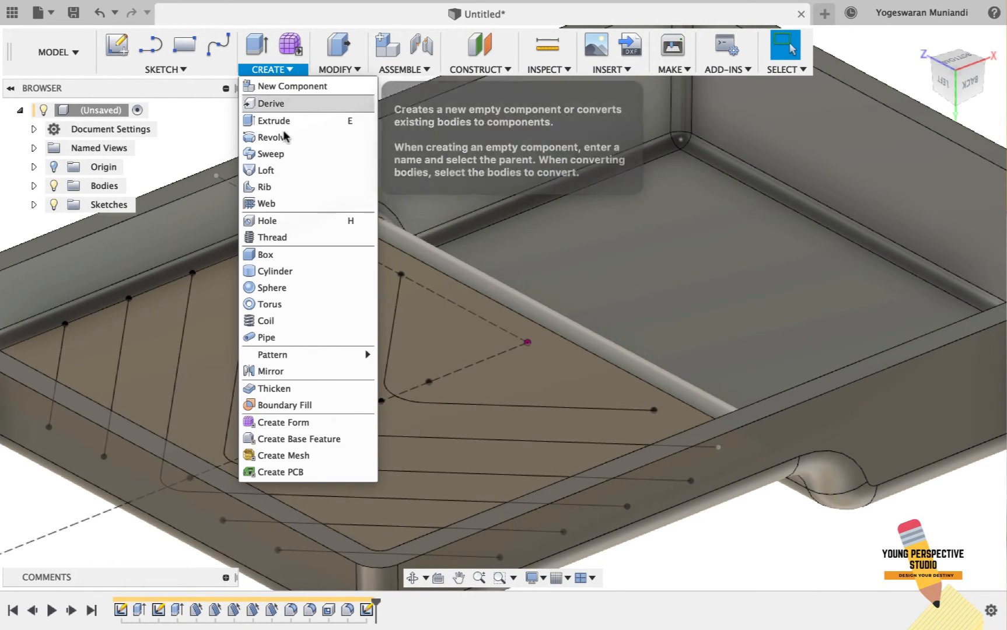
pyautogui.click(294, 204)
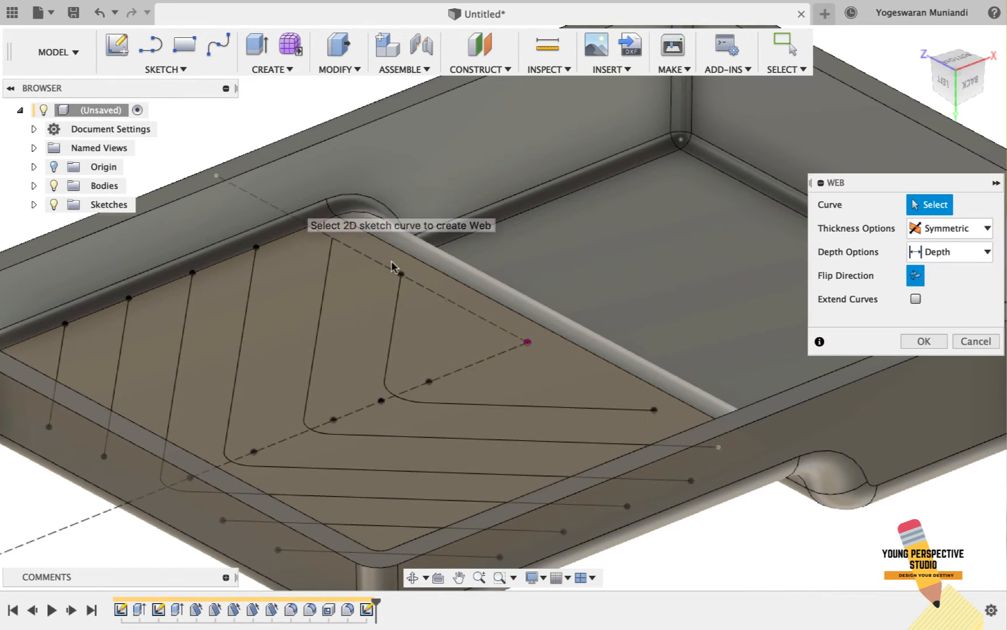
pyautogui.click(396, 297)
pyautogui.click(965, 252)
pyautogui.click(963, 257)
pyautogui.click(962, 287)
pyautogui.click(912, 299)
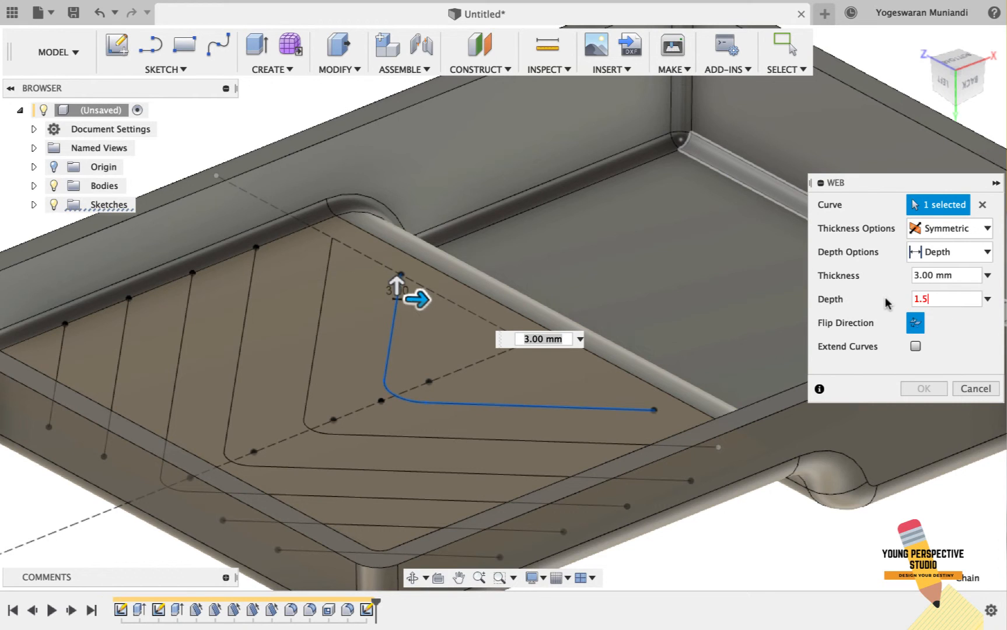
pyautogui.write('1.5')
pyautogui.press('Return')
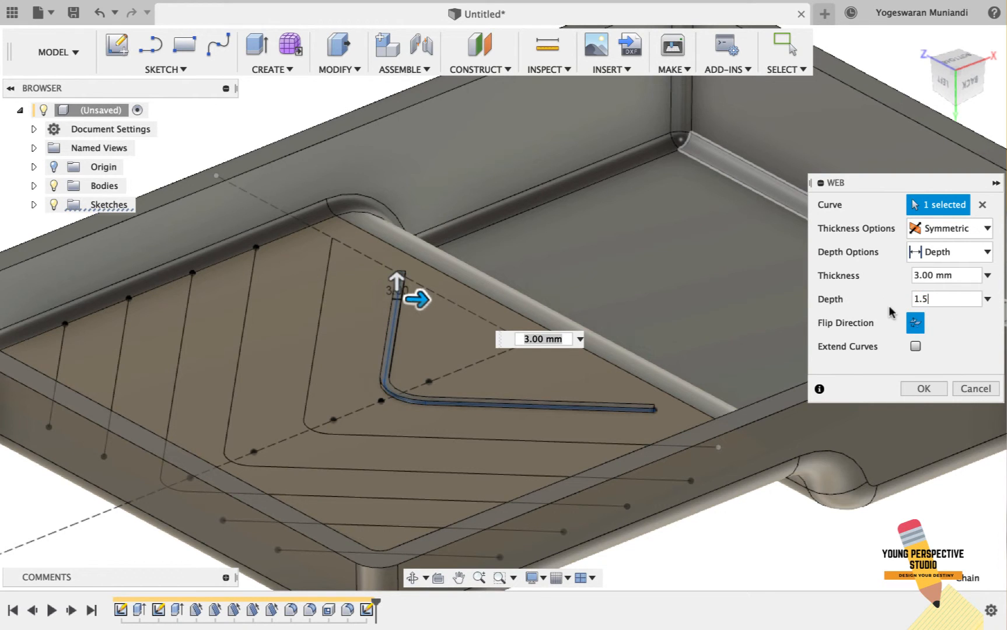
pyautogui.click(923, 388)
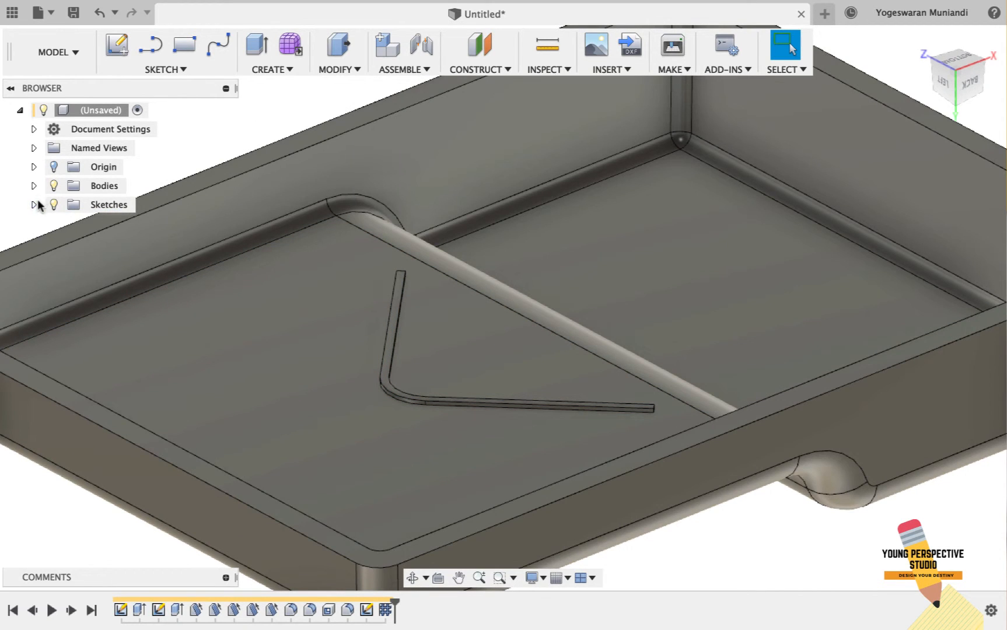
# Step: Show Sketch3 again and create a web from the second V with the same thickness and depth as the first web
pyautogui.click(35, 204)
pyautogui.click(67, 261)
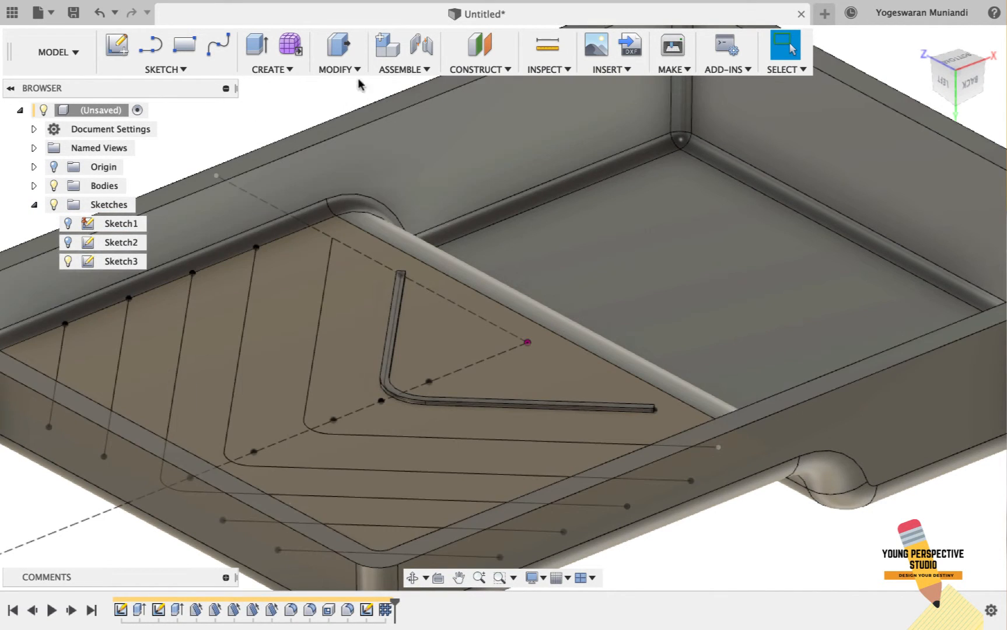
pyautogui.click(286, 70)
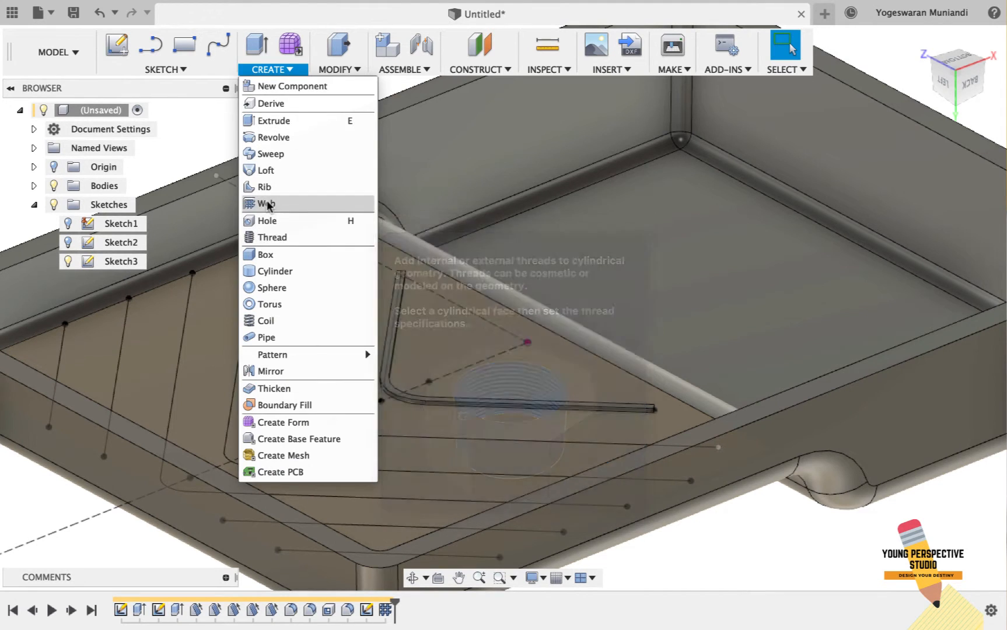
pyautogui.click(266, 203)
pyautogui.click(325, 290)
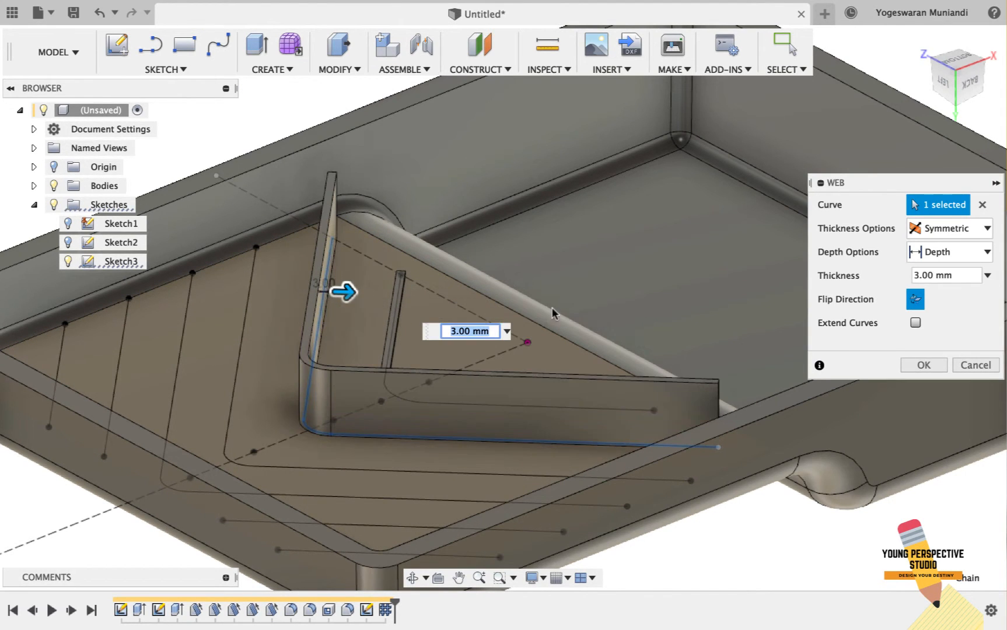
pyautogui.click(970, 252)
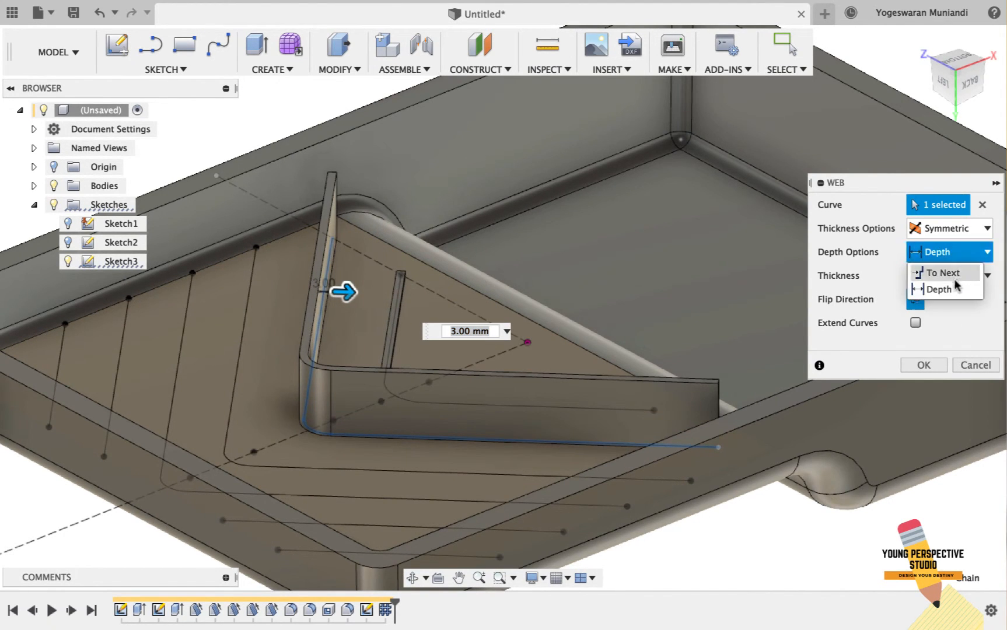
pyautogui.click(952, 287)
pyautogui.click(972, 252)
pyautogui.click(958, 289)
pyautogui.click(963, 255)
pyautogui.click(952, 273)
pyautogui.click(962, 254)
pyautogui.click(957, 288)
pyautogui.click(917, 299)
pyautogui.write('1')
pyautogui.click(924, 388)
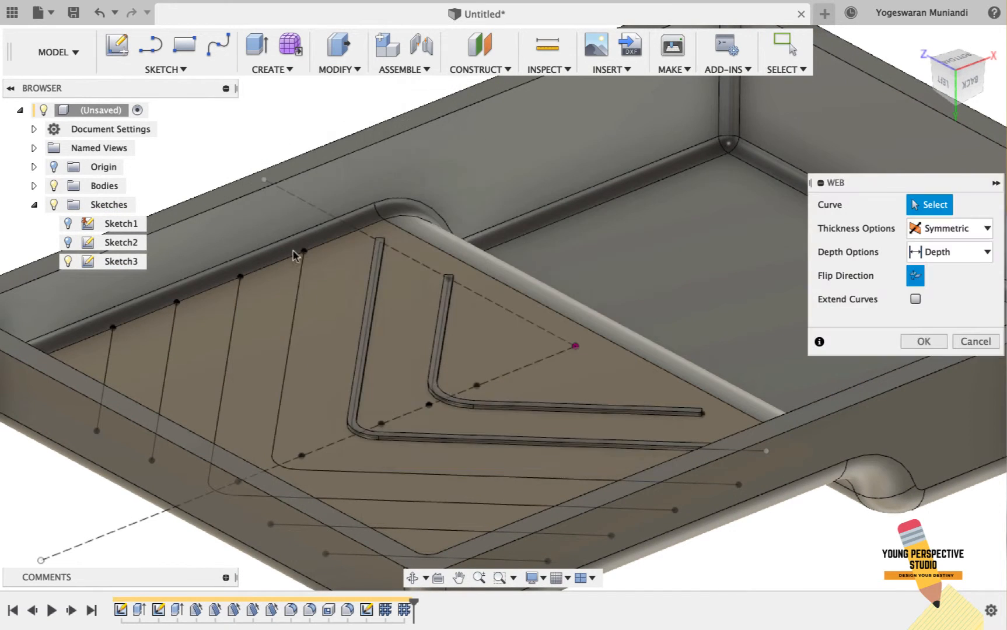
# Step: Create a matching 3 mm thick web from the third V, limited by depth
pyautogui.click(294, 257)
pyautogui.click(954, 287)
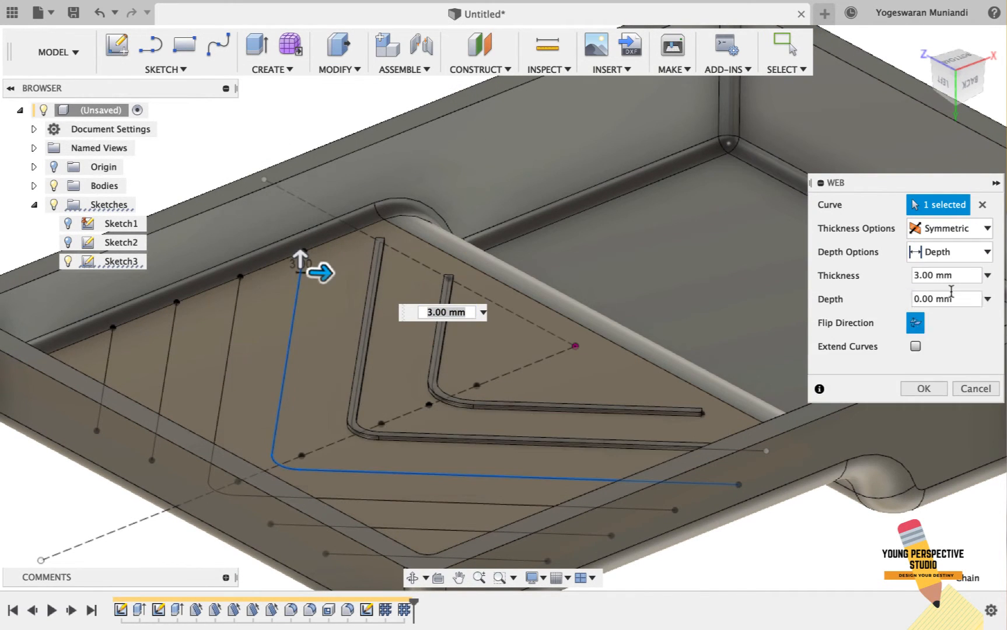
pyautogui.write('1.')
pyautogui.press('Return')
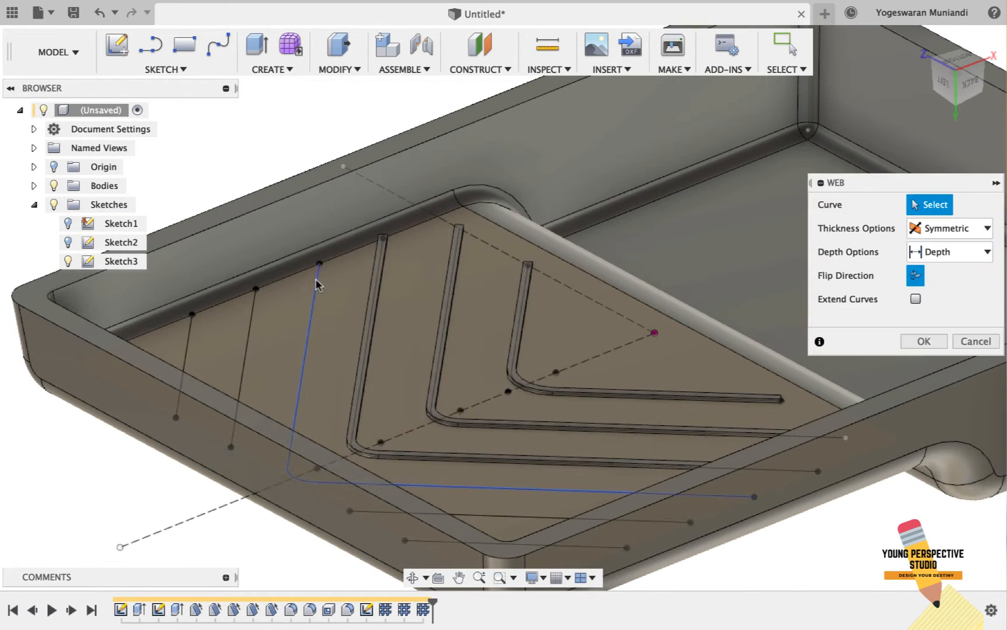
# Step: Create a web from the fourth V with symmetric 3 mm thickness and a depth of 1.5 mm
pyautogui.click(318, 274)
pyautogui.click(962, 251)
pyautogui.click(957, 251)
pyautogui.click(945, 272)
pyautogui.write('1.5')
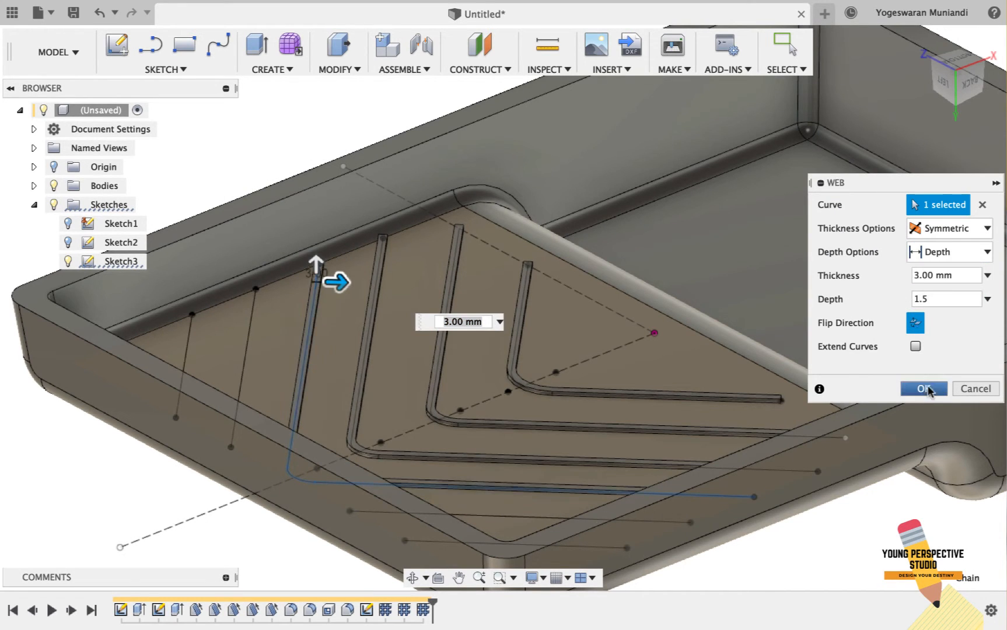
pyautogui.press('Return')
# Step: Create a symmetric 3 mm thick web with 1.5 mm depth from the straight sketch line nearest the fourth V
pyautogui.click(340, 69)
pyautogui.press('Return')
pyautogui.click(973, 94)
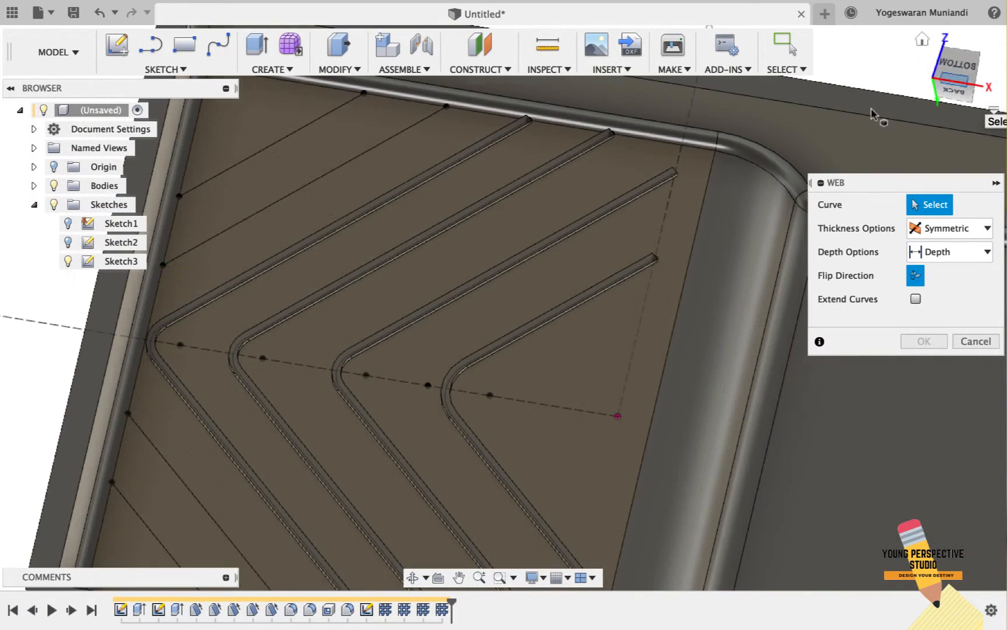
pyautogui.click(305, 185)
pyautogui.click(939, 290)
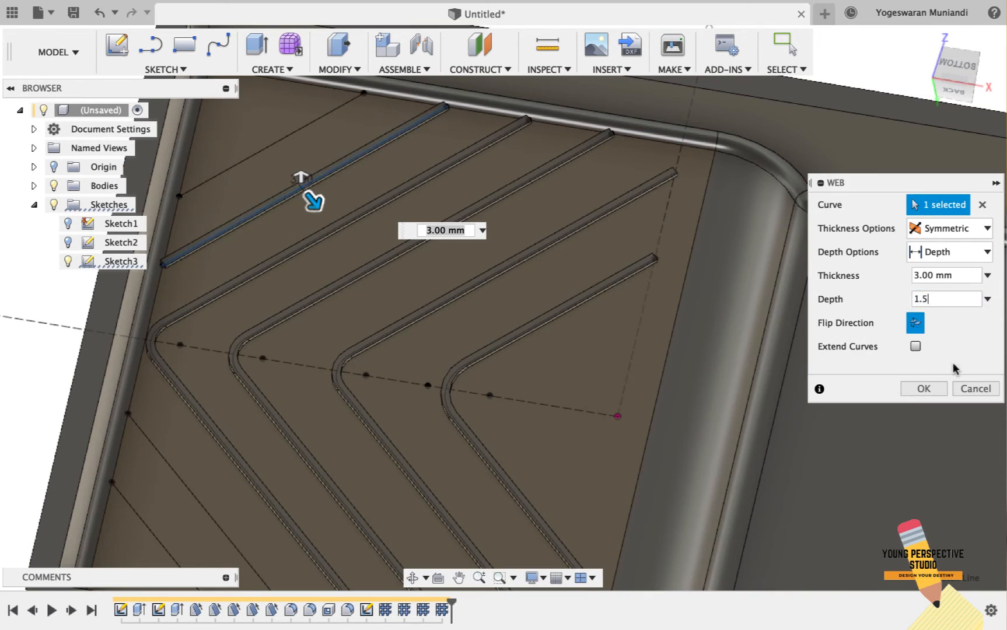
pyautogui.write('1.5')
pyautogui.press('Return')
# Step: Create a second straight web from another of the remaining sketch lines, with a depth of 1.5 mm
pyautogui.click(298, 223)
pyautogui.click(957, 251)
pyautogui.click(939, 288)
pyautogui.write('1.5')
pyautogui.press('Return')
# Step: Create a third straight web, 1.5 mm deep, from one of the two remaining unused sketch lines
pyautogui.scroll(-3, 583, 291)
pyautogui.scroll(2, 408, 234)
pyautogui.click(272, 69)
pyautogui.click(267, 200)
pyautogui.click(245, 315)
pyautogui.click(957, 251)
pyautogui.click(939, 288)
pyautogui.write('1.5')
pyautogui.press('Return')
# Step: Create the final web from the last unused straight sketch line, with a depth of 1.5 mm
pyautogui.click(272, 69)
pyautogui.click(268, 202)
pyautogui.click(211, 327)
pyautogui.click(957, 251)
pyautogui.click(939, 288)
pyautogui.write('1.5')
pyautogui.press('Return')
# Step: Shell the tray from its outer walls and underside with 2.4 mm inside thickness, leaving a projecting rim
pyautogui.keyDown('shift'); pyautogui.moveTo(672, 314); pyautogui.dragTo(866, 291, button='middle'); pyautogui.keyUp('shift')
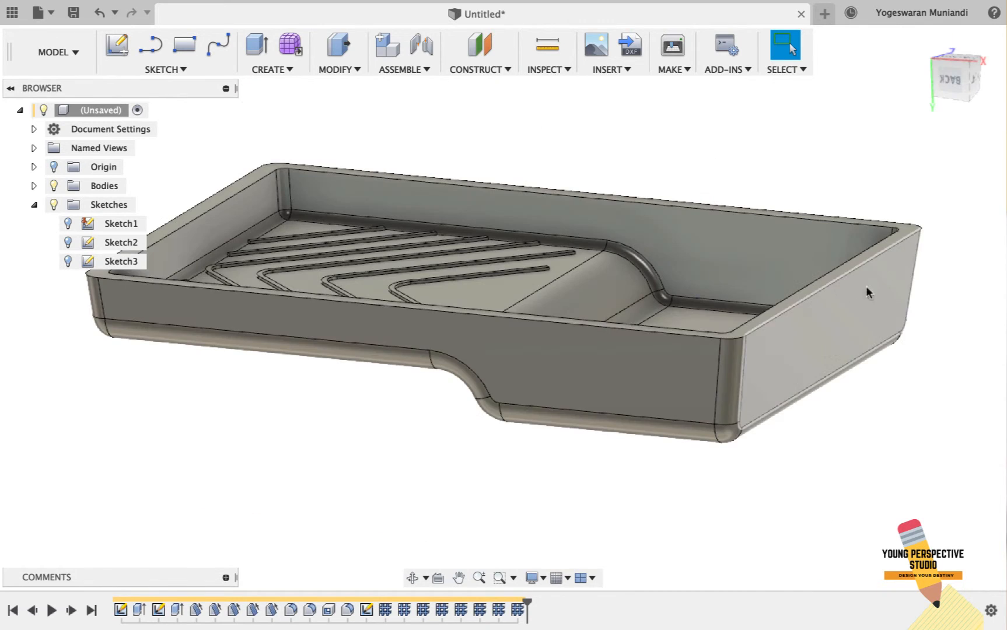
pyautogui.click(341, 69)
pyautogui.click(349, 137)
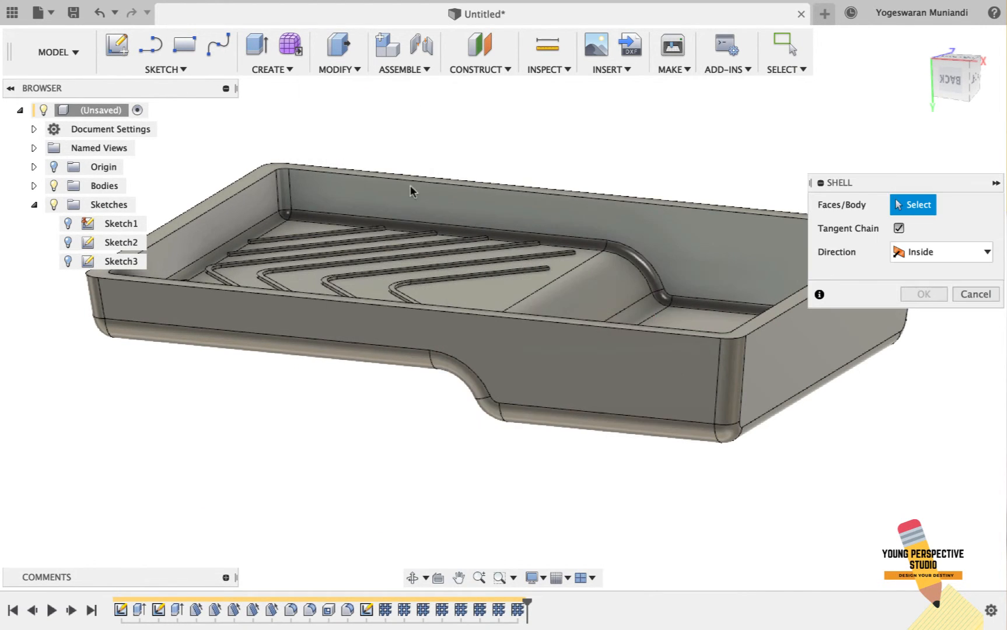
pyautogui.click(633, 368)
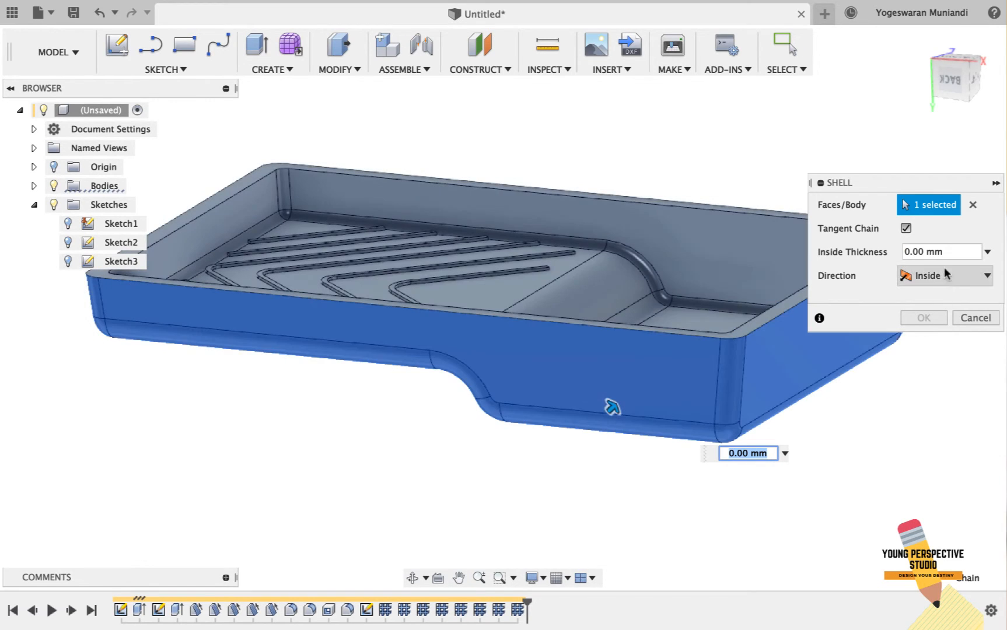
pyautogui.click(910, 252)
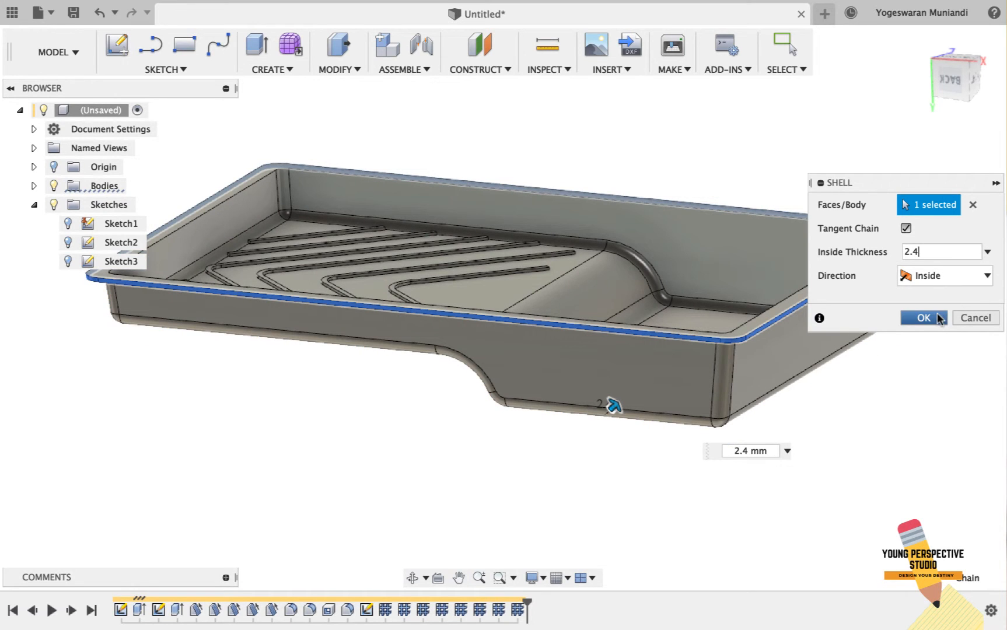
pyautogui.click(924, 318)
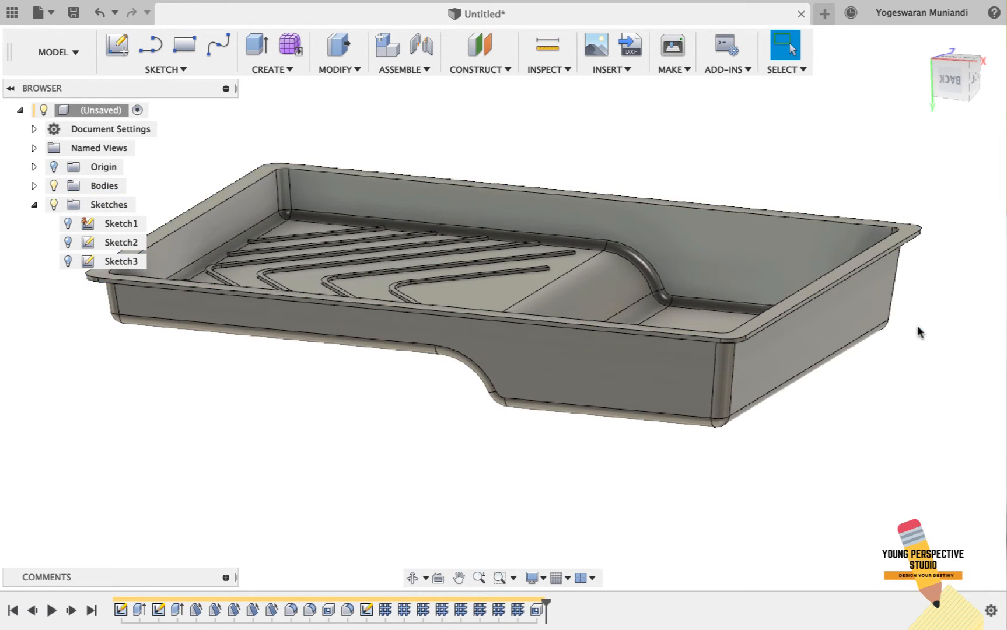
# Step: Fillet the inner and outer edge loops on the underside of the rim with a 1.5 mm radius
pyautogui.moveTo(962, 87)
pyautogui.mouseDown()
pyautogui.moveTo(966, 56)
pyautogui.moveTo(848, 192)
pyautogui.mouseUp()
pyautogui.click(923, 41)
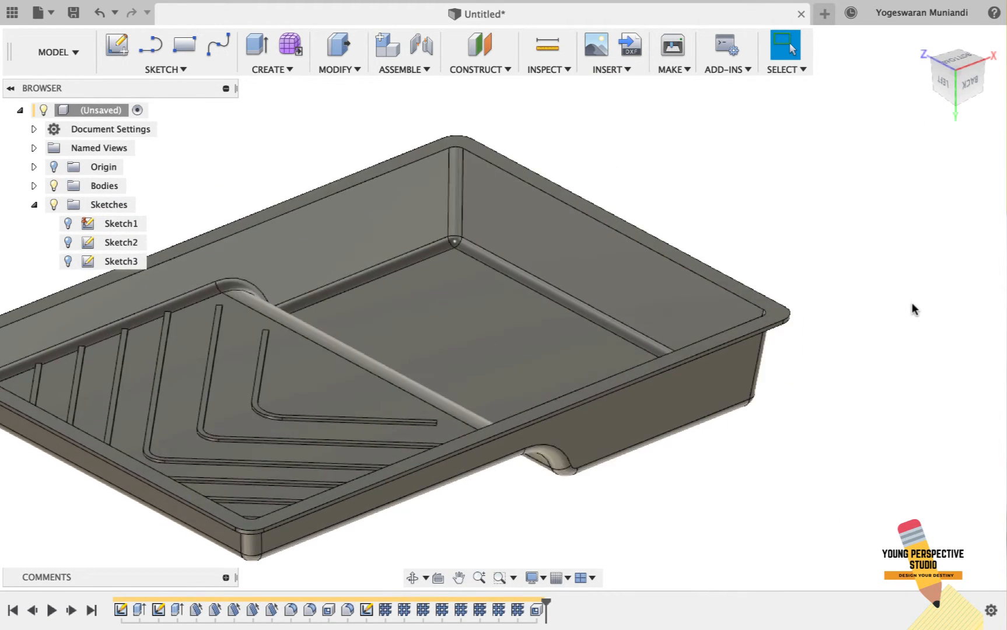
pyautogui.click(347, 73)
pyautogui.click(344, 102)
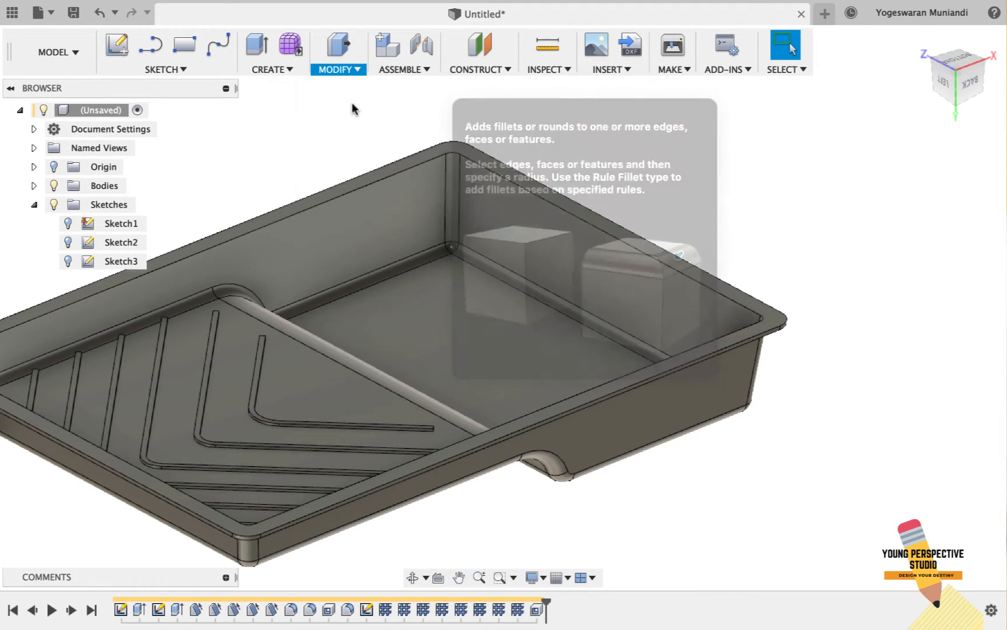
pyautogui.click(962, 79)
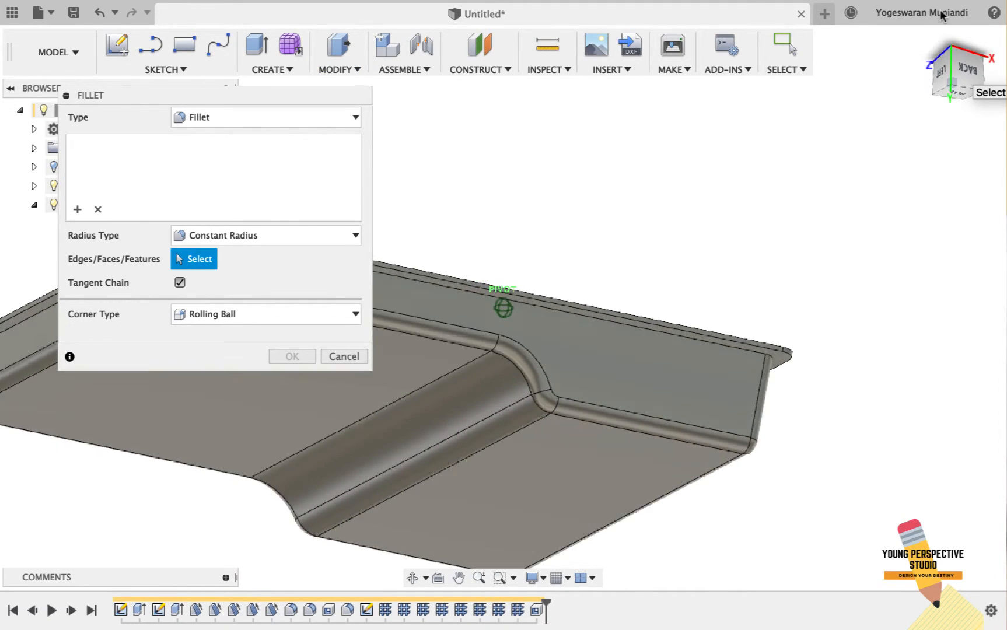
pyautogui.click(778, 346)
pyautogui.click(780, 345)
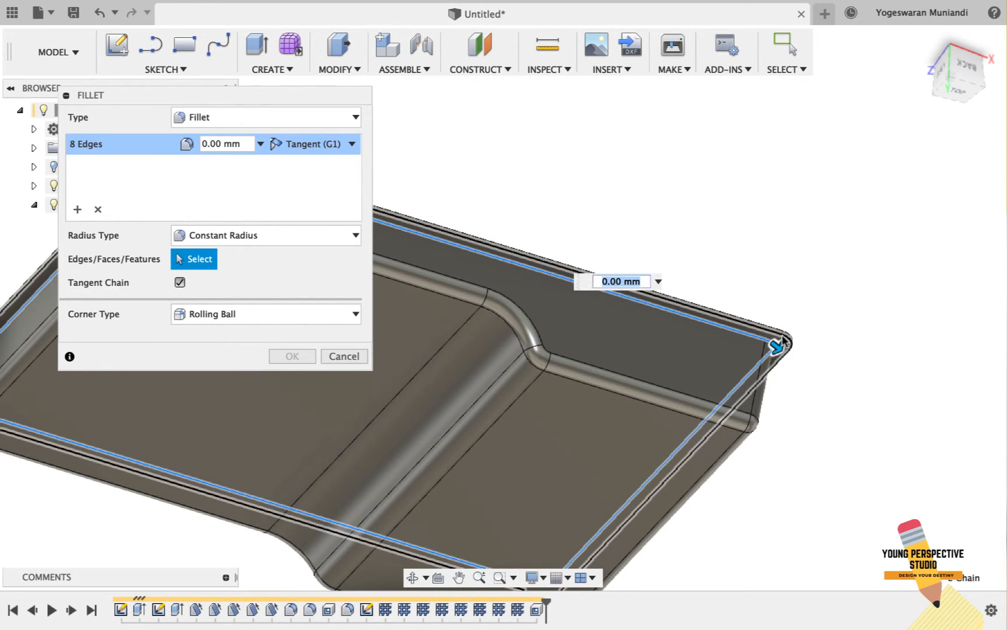
pyautogui.click(208, 144)
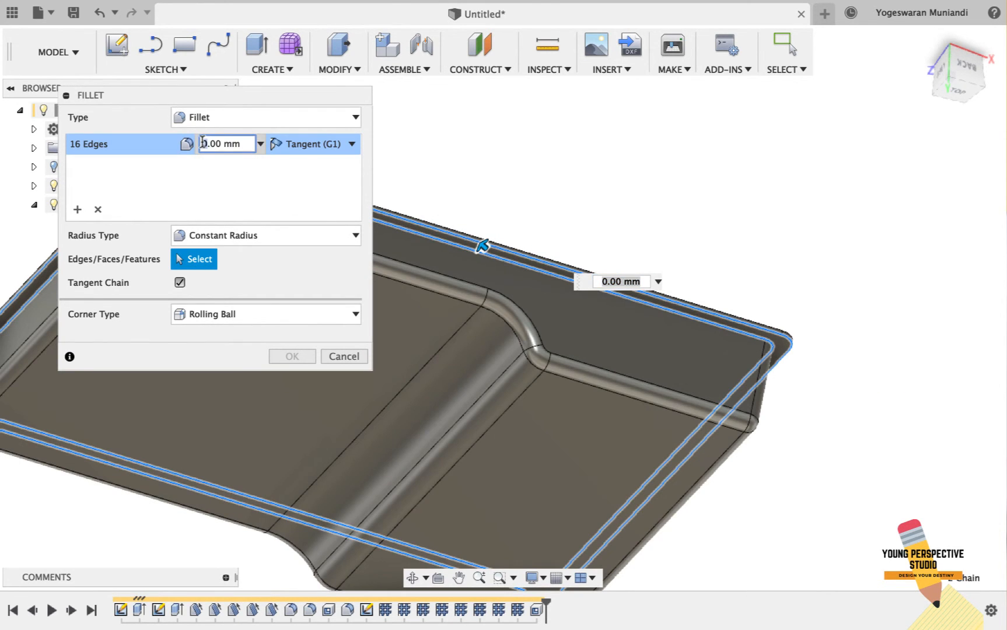
pyautogui.press('Return')
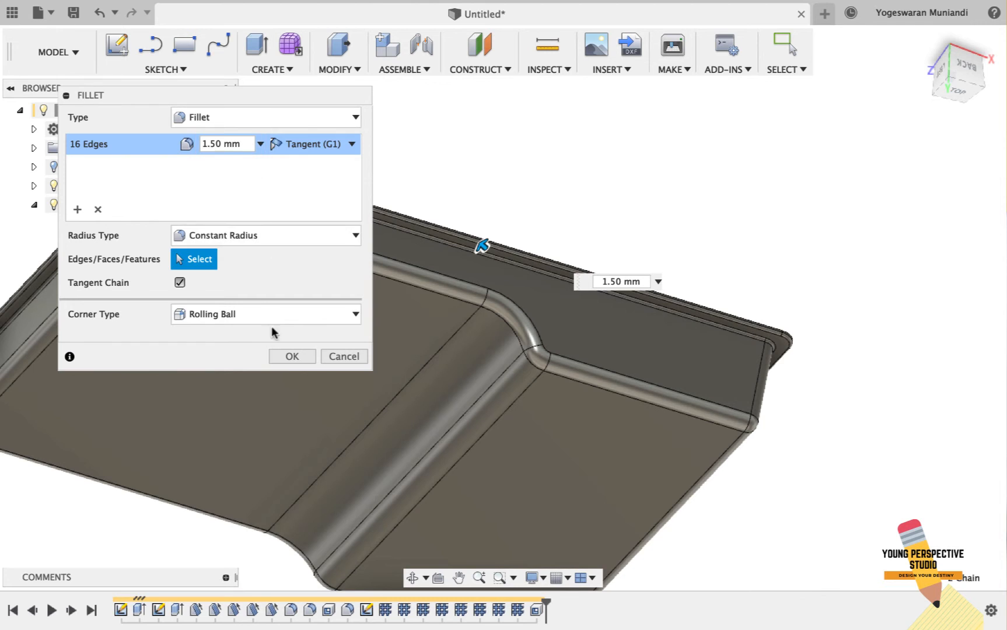
pyautogui.click(291, 357)
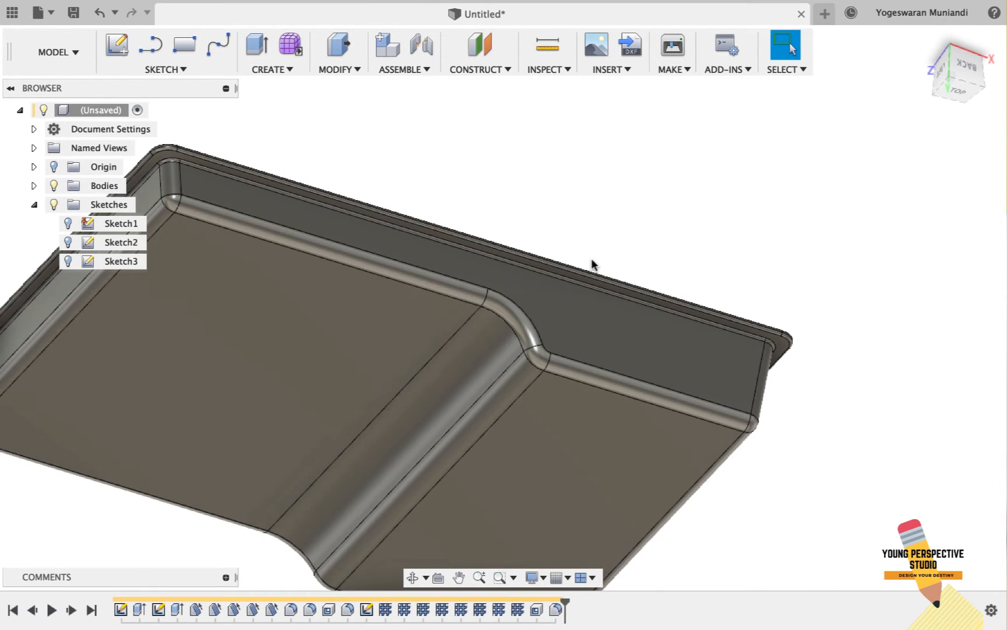
# Step: Fillet the outer and inner edge loops on the top face of the rim with a 1 mm radius
pyautogui.click(969, 83)
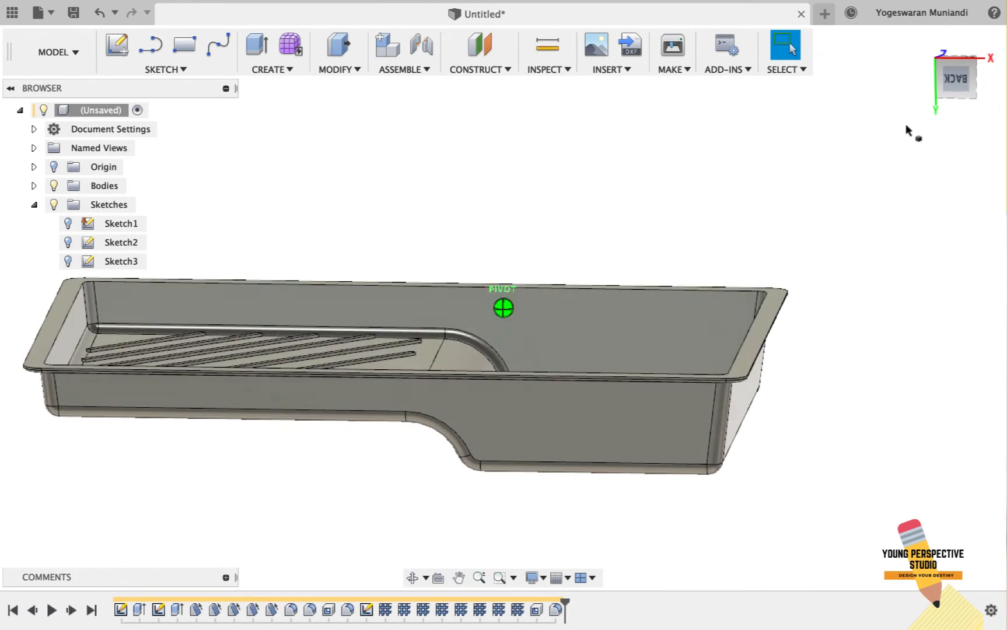
pyautogui.scroll(5, 872, 463)
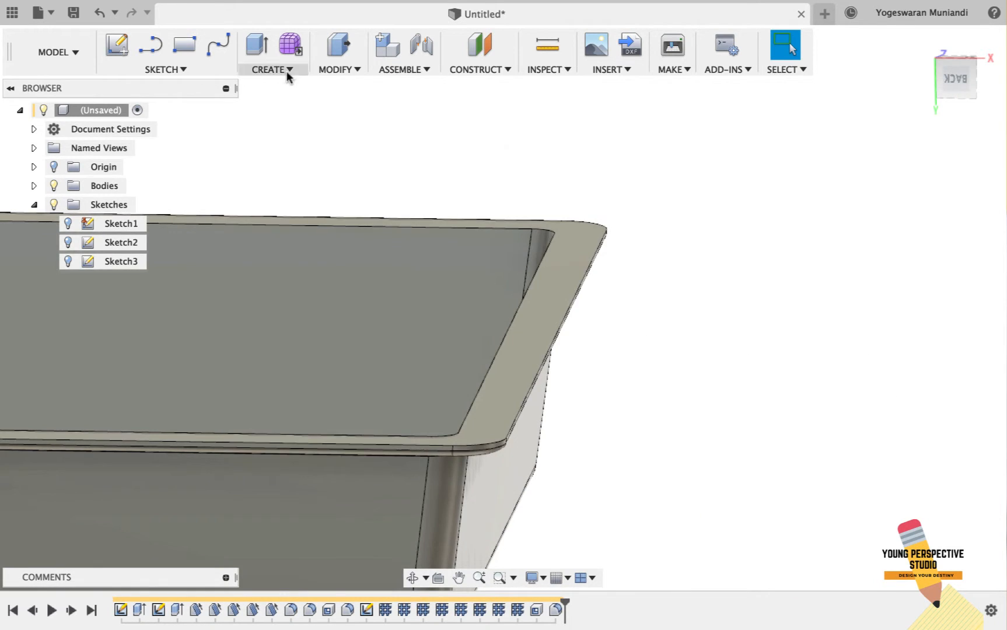
pyautogui.press('f')
pyautogui.click(576, 293)
pyautogui.write('0.5')
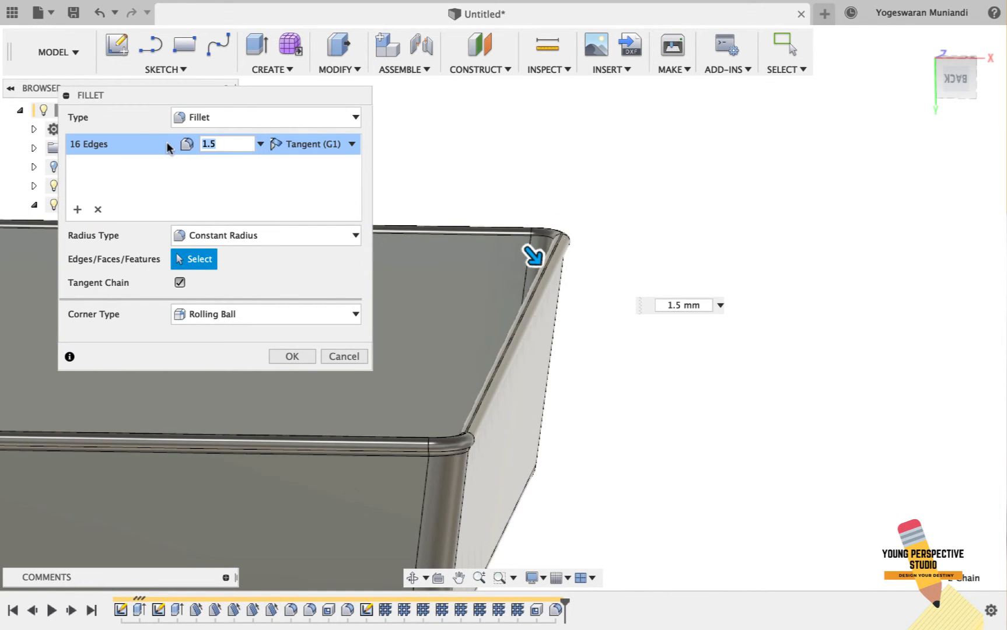
pyautogui.click(101, 207)
pyautogui.click(603, 231)
pyautogui.moveTo(235, 144); pyautogui.dragTo(198, 144)
pyautogui.write('1')
pyautogui.click(79, 209)
pyautogui.click(547, 247)
pyautogui.write('1')
pyautogui.press('Return')
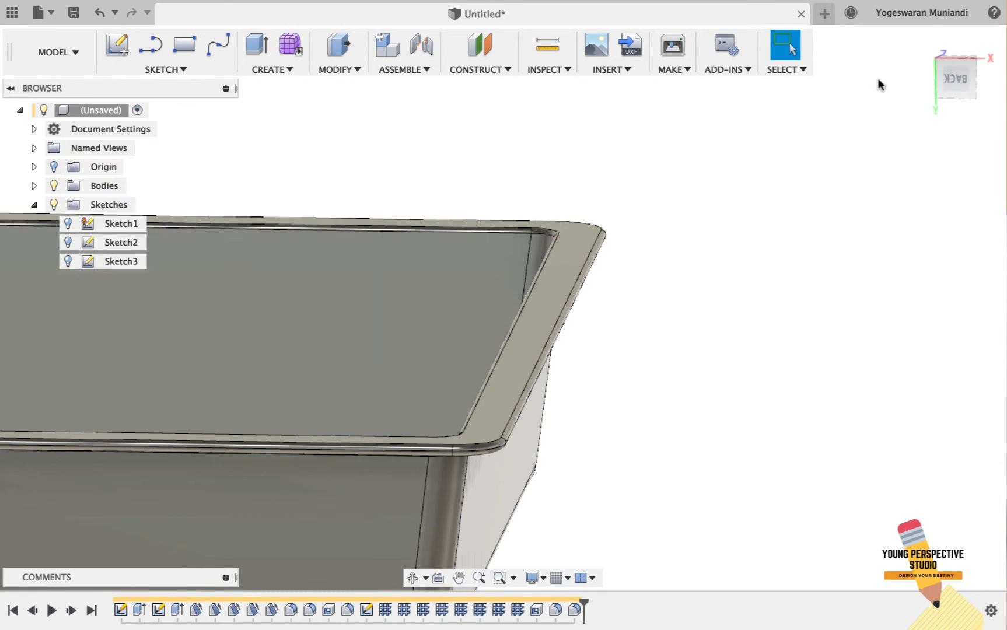
# Step: Apply an all-edges rule fillet with a 1 mm radius to the innermost V-shaped rib
pyautogui.scroll(-5, 732, 214)
pyautogui.scroll(8, 732, 215)
pyautogui.click(340, 69)
pyautogui.click(337, 103)
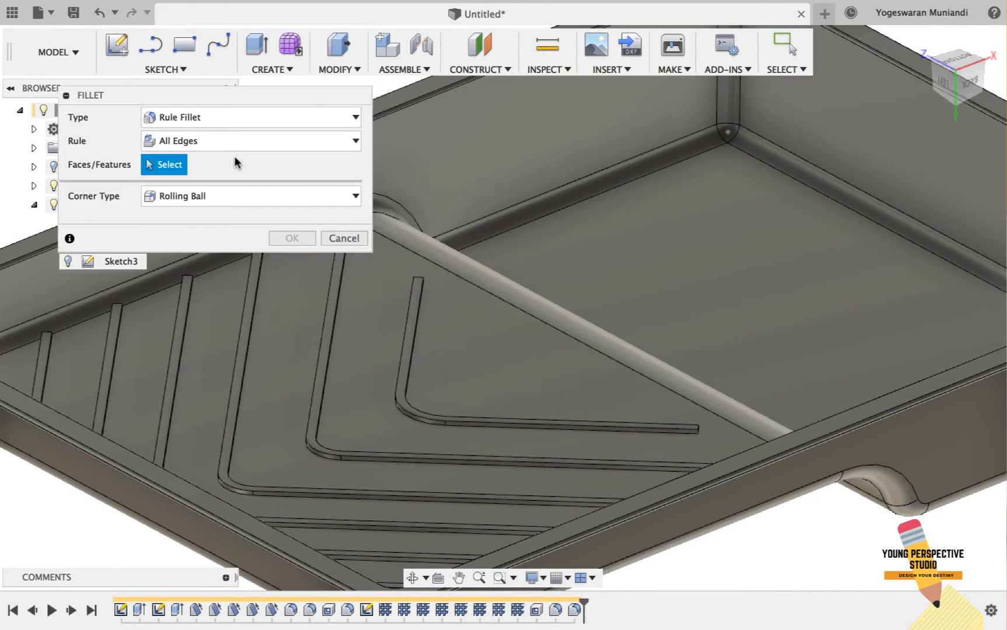
pyautogui.click(408, 338)
pyautogui.write('1')
pyautogui.click(292, 285)
# Step: Apply a further all-edges rule fillet to the raised floor ribs with a 0.3 mm radius
pyautogui.click(272, 69)
pyautogui.click(342, 108)
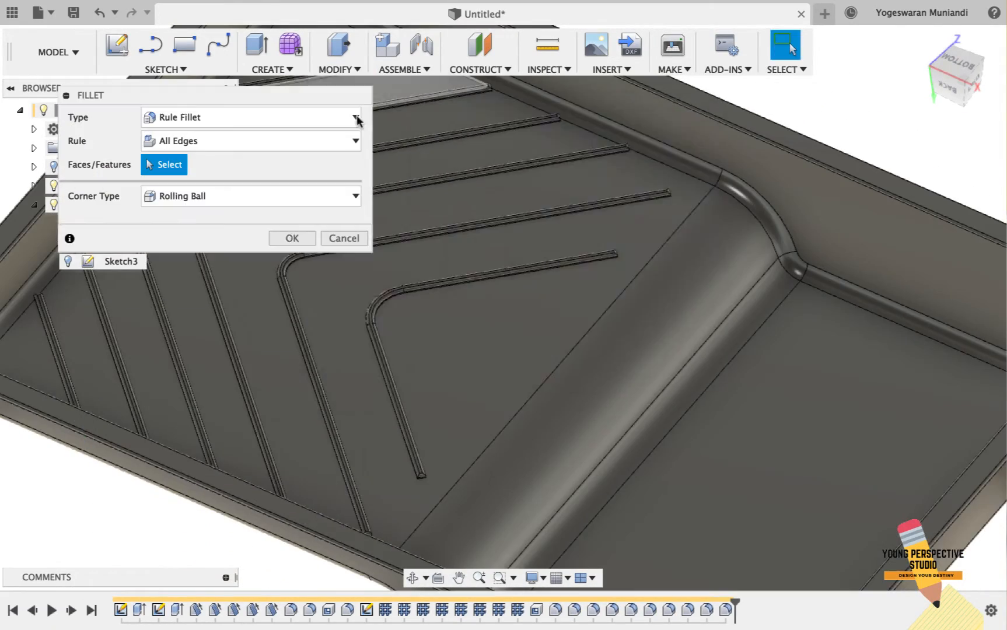
pyautogui.click(428, 205)
pyautogui.click(213, 187)
pyautogui.write('0.3')
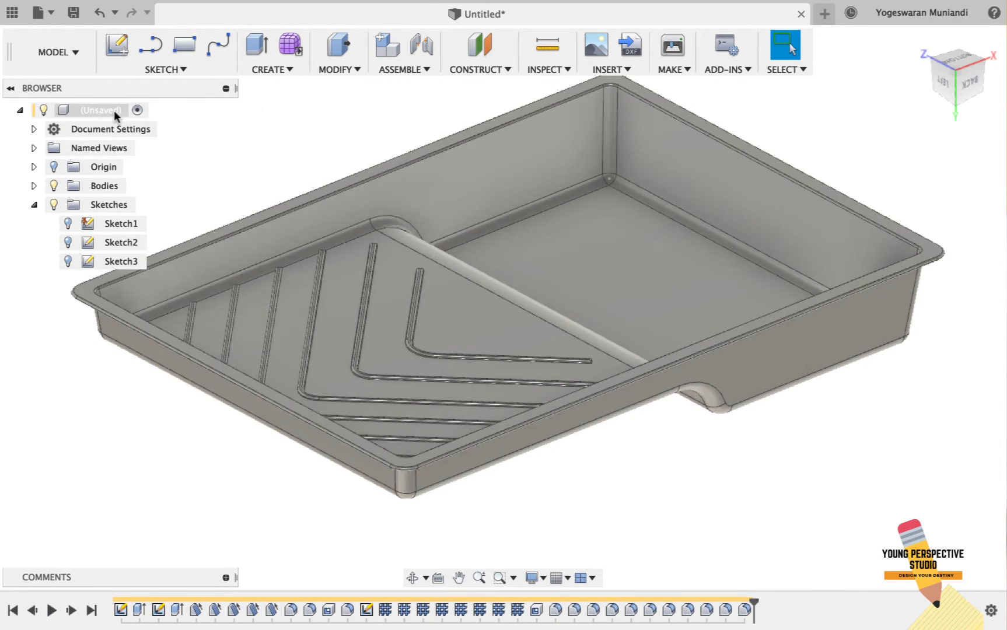
# Step: Assign the Polypropylene plastic from the Fusion 360 Material Library as the tray's physical material
pyautogui.rightClick(115, 111)
pyautogui.click(183, 202)
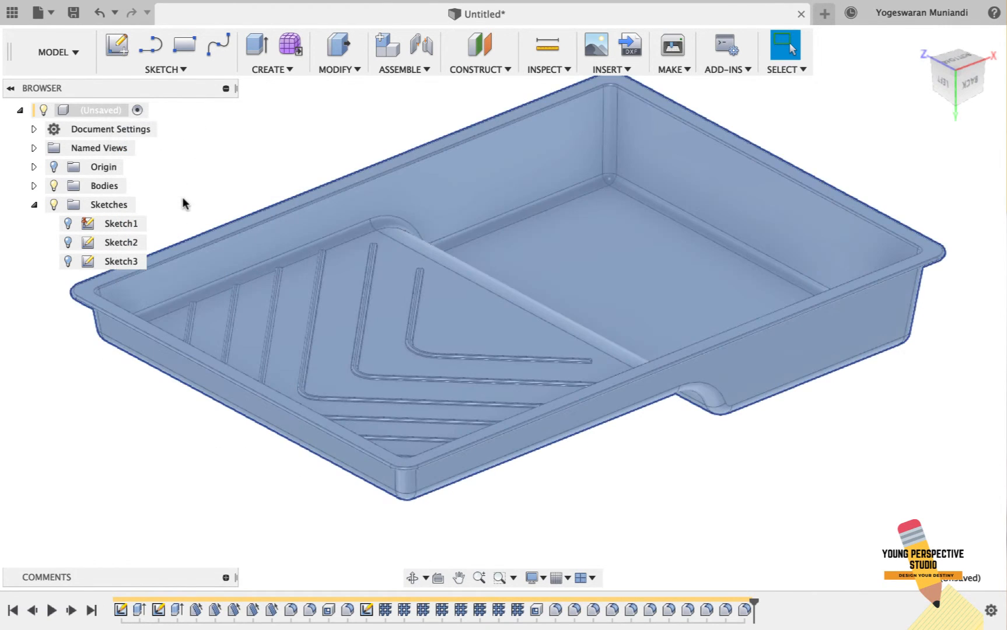
pyautogui.scroll(-2, 799, 456)
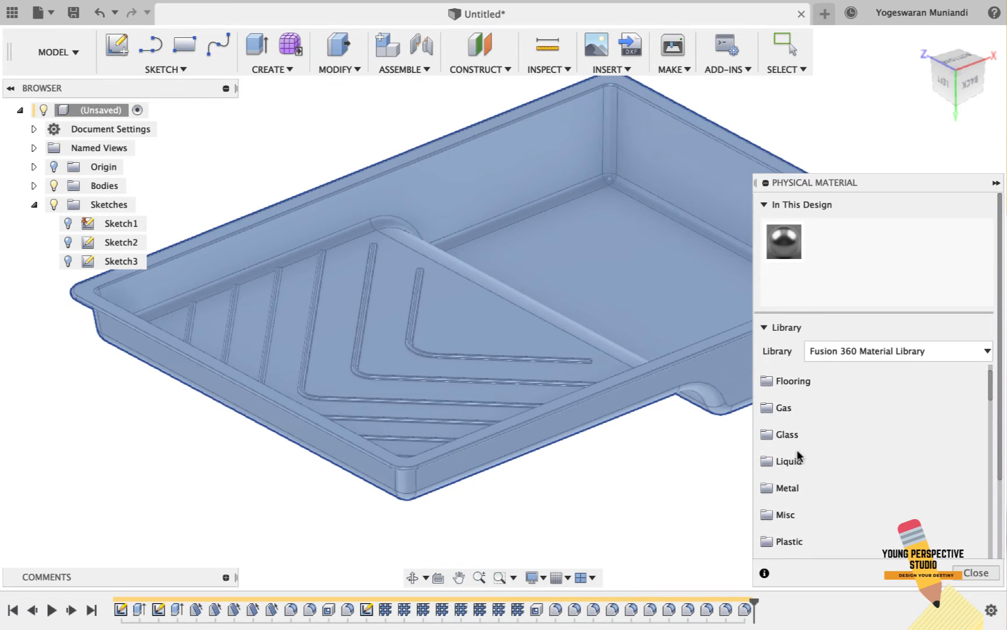
pyautogui.scroll(2, 809, 536)
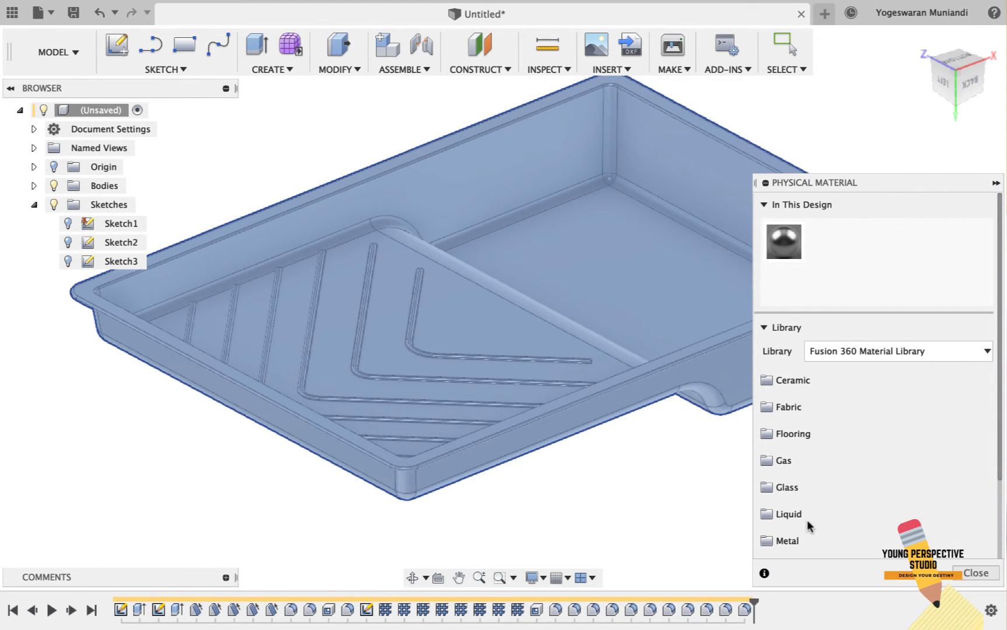
pyautogui.scroll(-3, 806, 519)
pyautogui.click(807, 518)
pyautogui.scroll(-10, 807, 519)
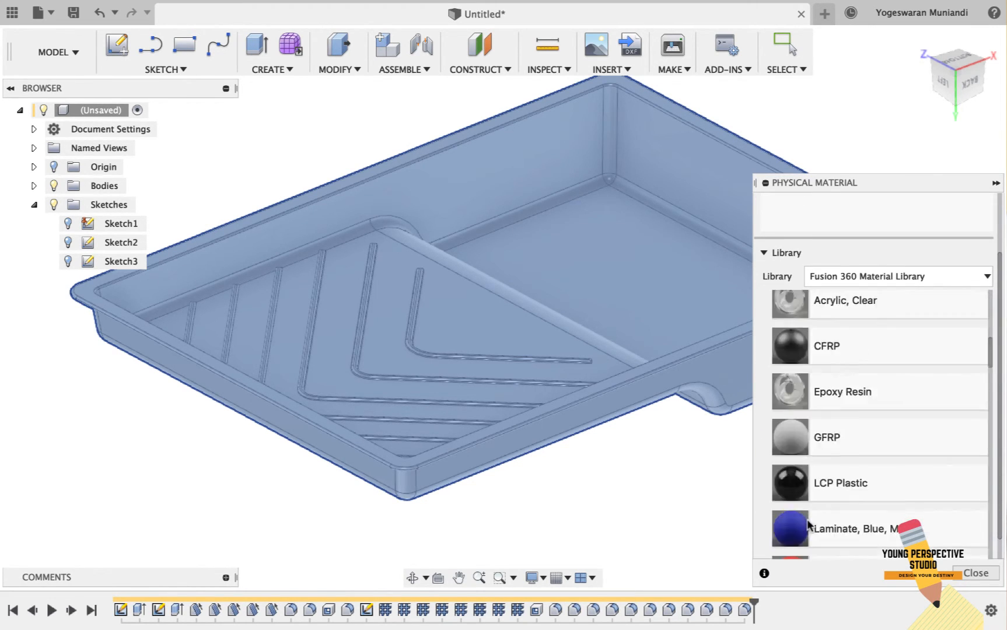
pyautogui.scroll(-7, 810, 525)
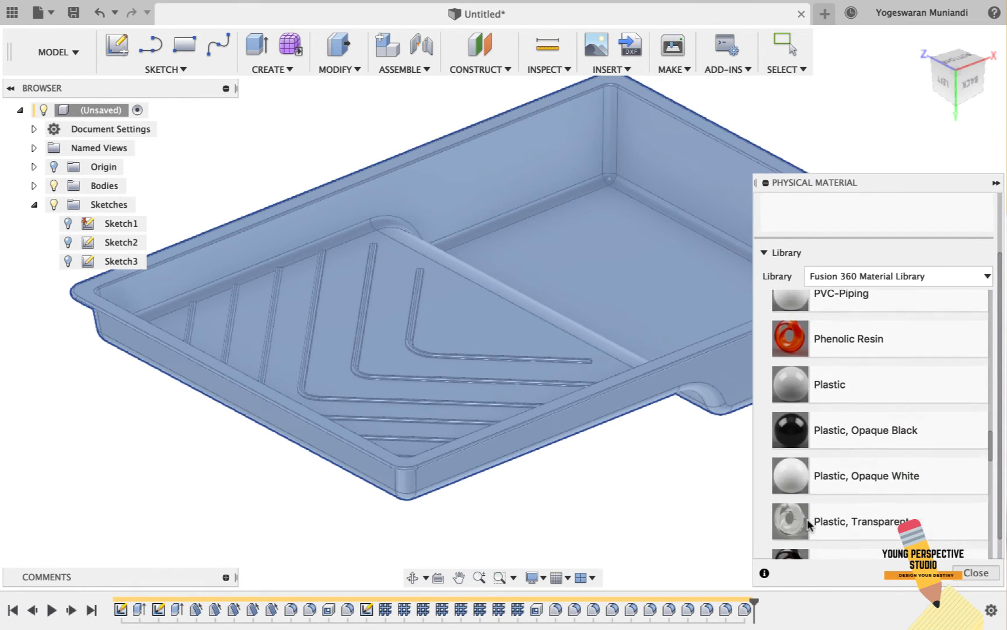
pyautogui.scroll(-3, 809, 524)
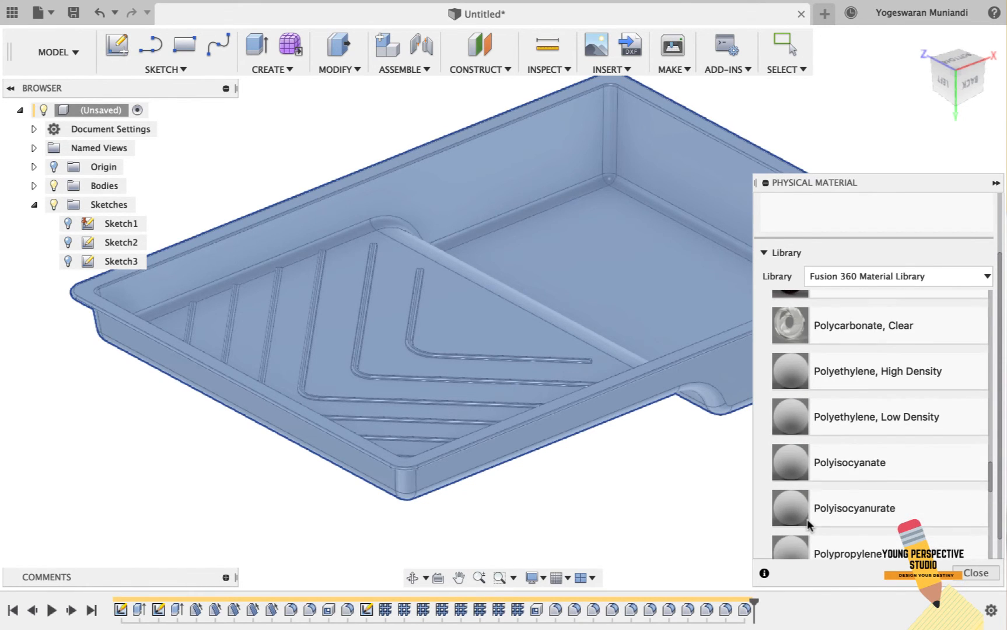
pyautogui.scroll(-1, 807, 525)
pyautogui.moveTo(802, 501); pyautogui.dragTo(559, 435)
pyautogui.click(975, 573)
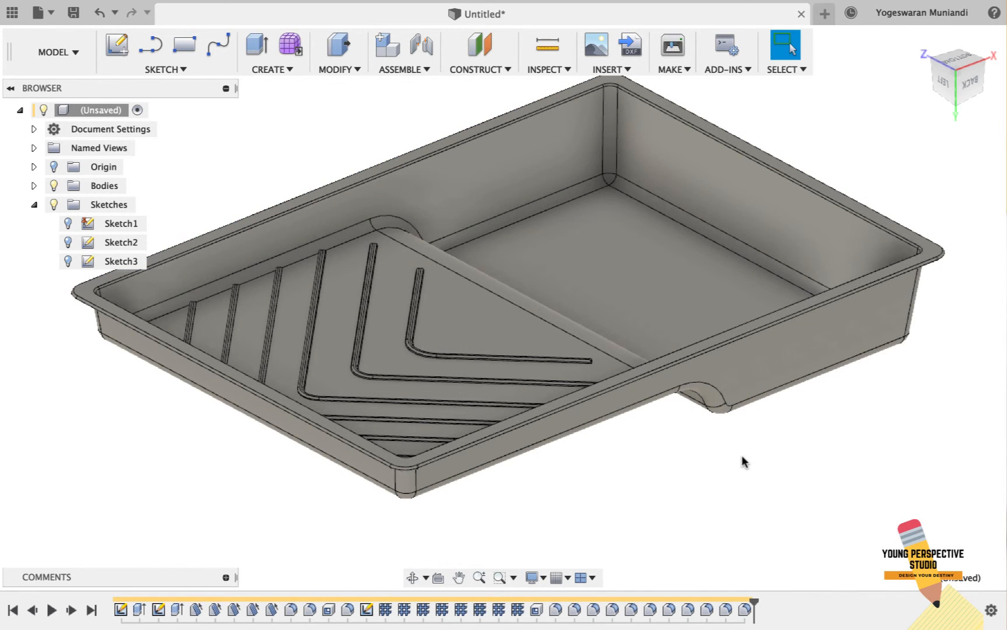
# Step: Apply the Paint - Enamel Glossy (Blue) appearance to the whole tray body and return to the home view
pyautogui.press('a')
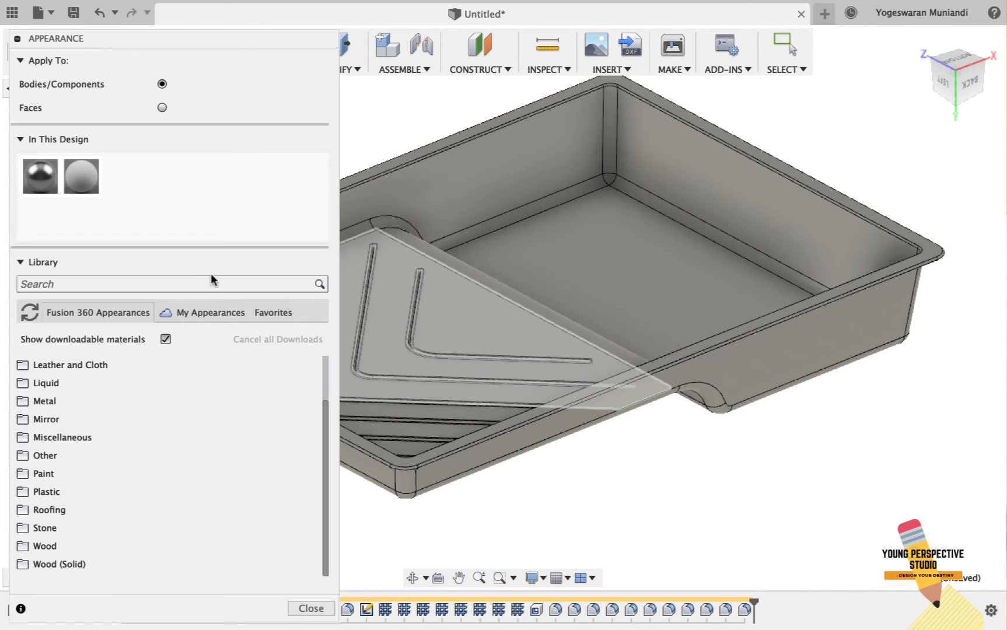
pyautogui.click(52, 489)
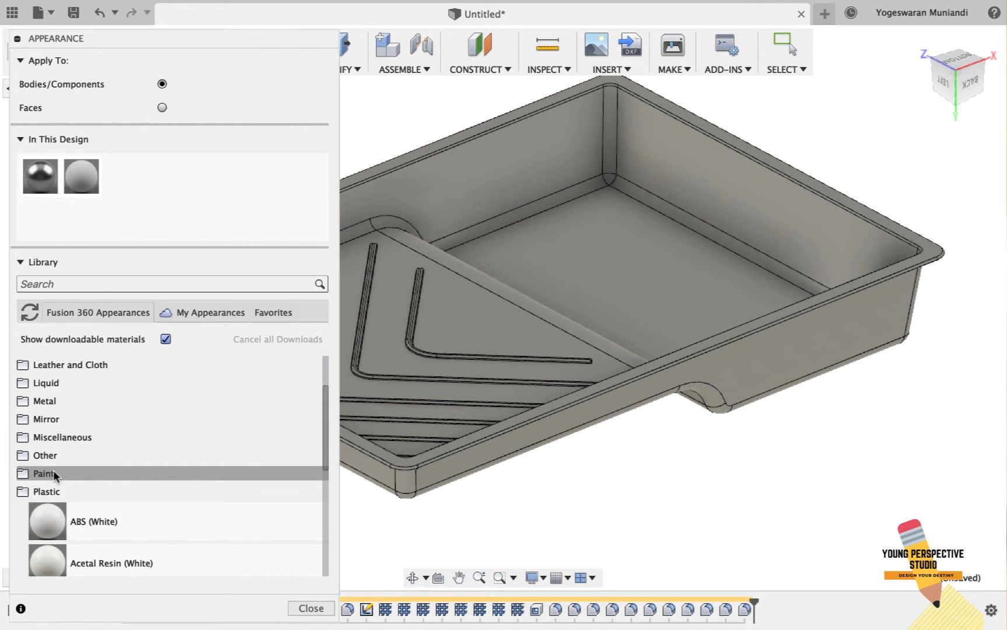
pyautogui.click(69, 474)
pyautogui.click(70, 487)
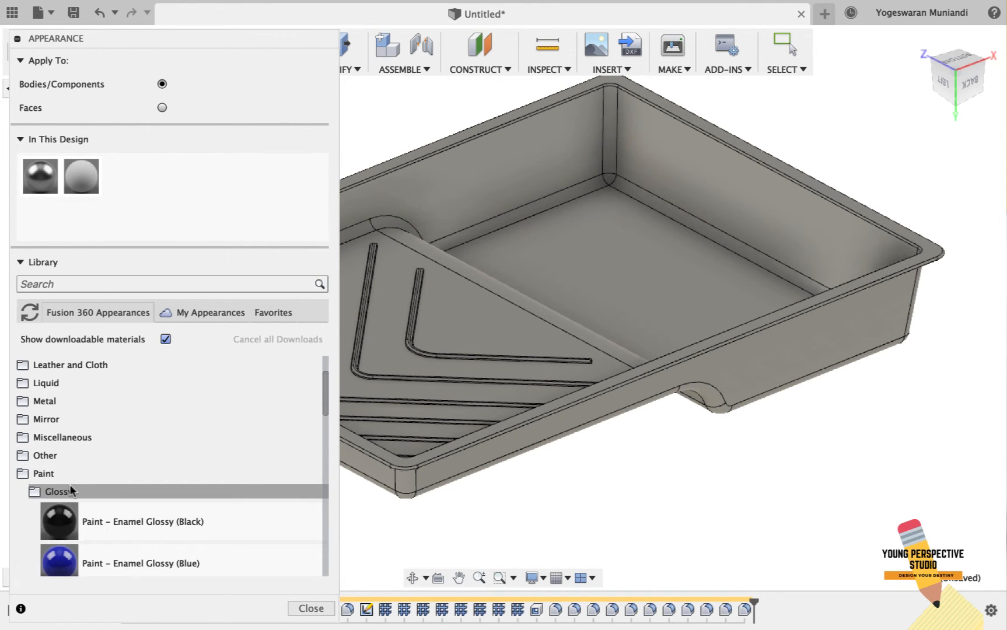
pyautogui.scroll(-3, 123, 502)
pyautogui.moveTo(228, 496); pyautogui.dragTo(475, 431)
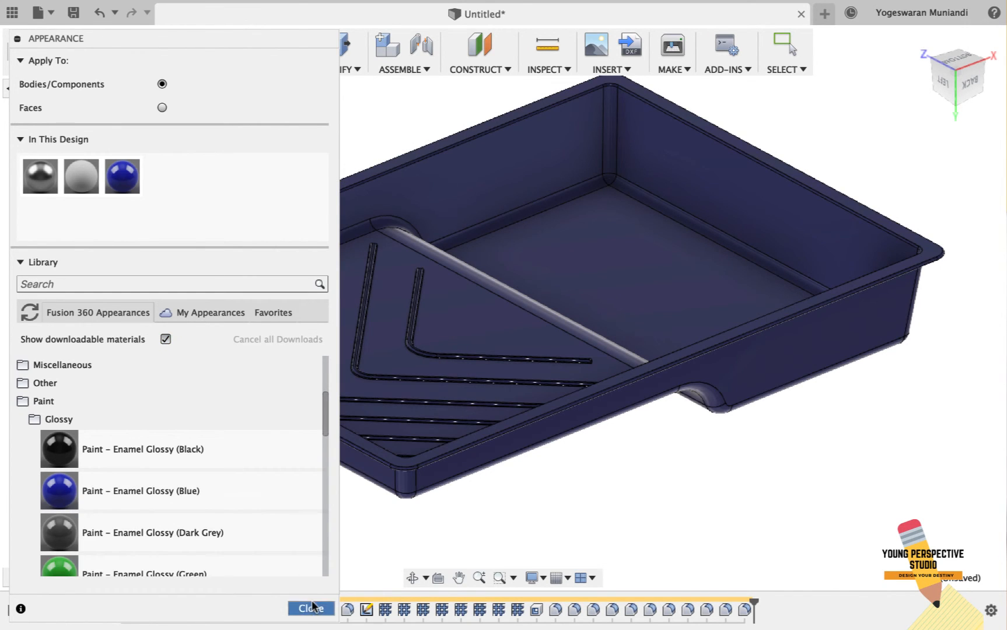
pyautogui.click(310, 609)
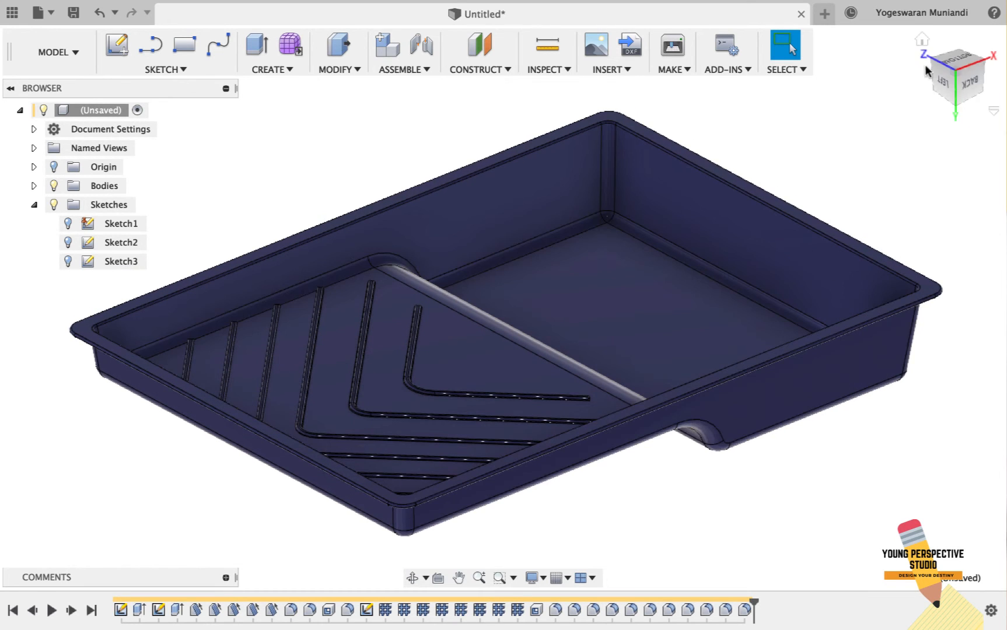
pyautogui.click(923, 49)
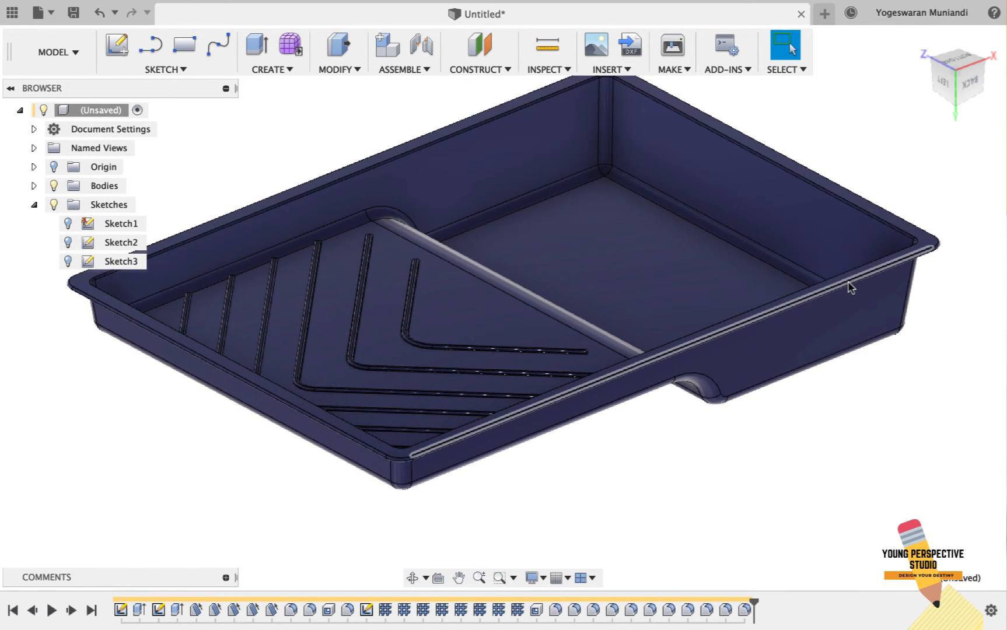